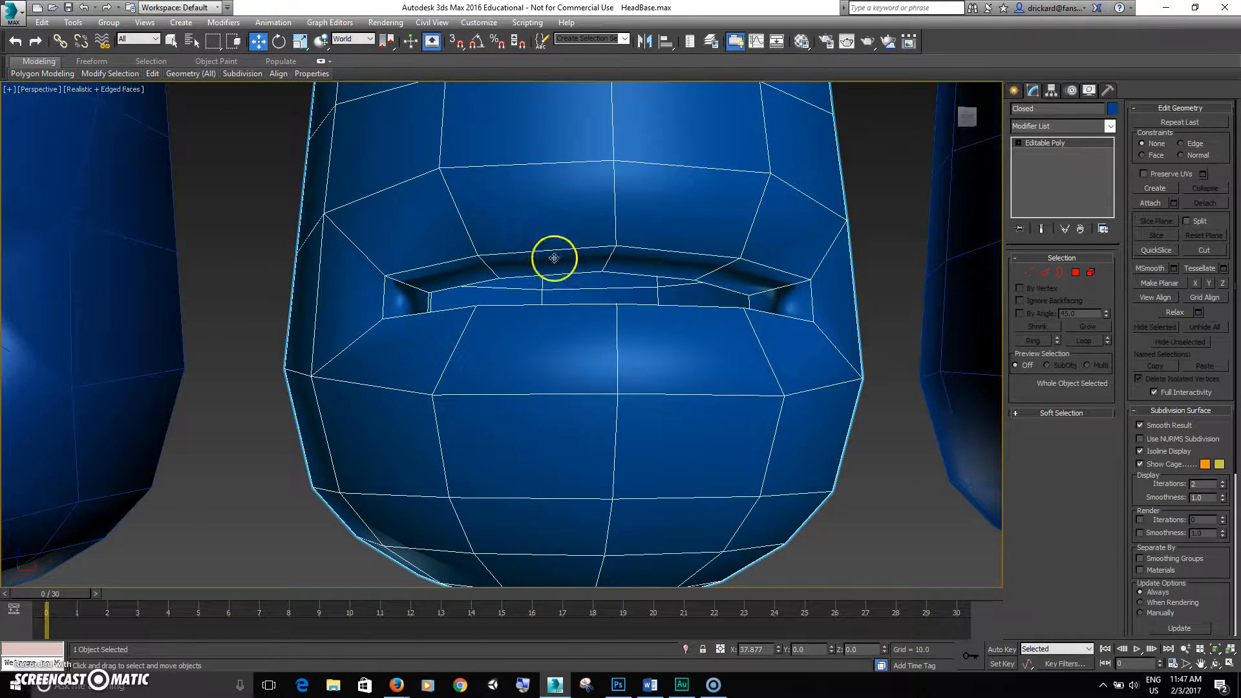
# Turn on NURMS subdivision for the Closed head.
pyautogui.click(870, 490)
pyautogui.click(795, 437)
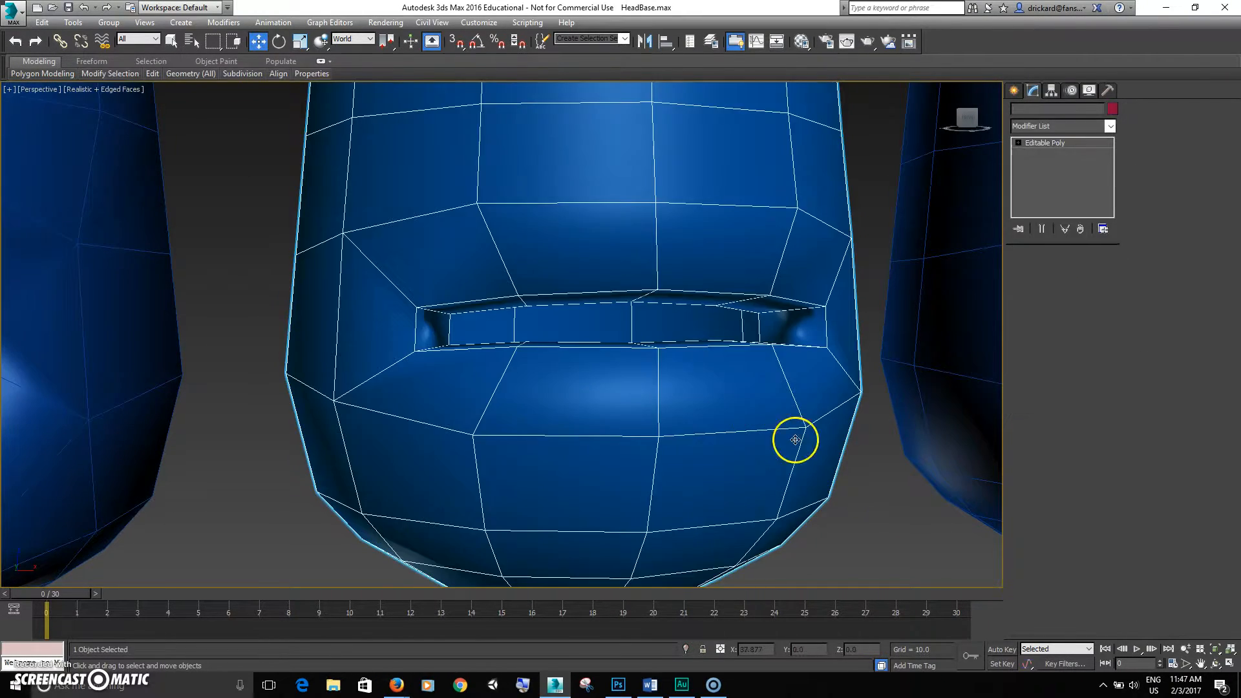
pyautogui.click(1140, 438)
pyautogui.keyDown('alt'); pyautogui.moveTo(790, 435); pyautogui.dragTo(1008, 364, button='middle'); pyautogui.keyUp('alt')
# Select the four polygons along the upper lip's inner edge on the Closed head and lower them until the mouth nearly shuts.
pyautogui.click(1045, 271)
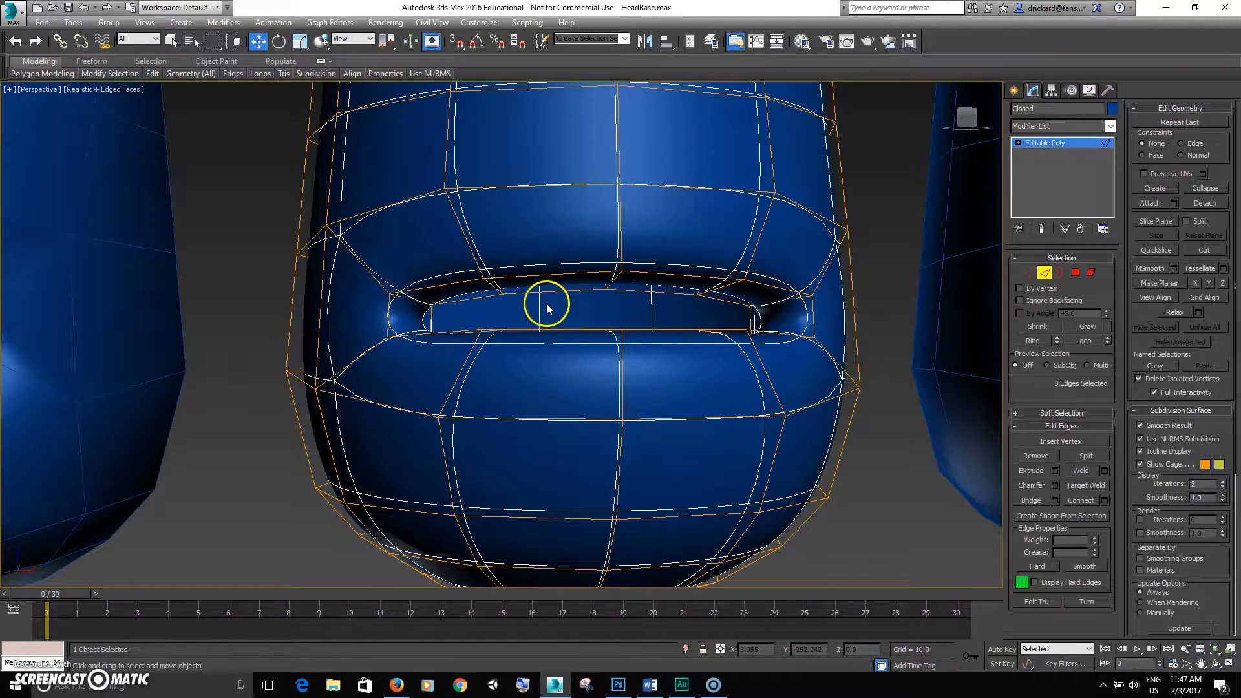
pyautogui.click(1077, 273)
pyautogui.click(596, 285)
pyautogui.keyDown('ctrl'); pyautogui.click(665, 282); pyautogui.keyUp('ctrl')
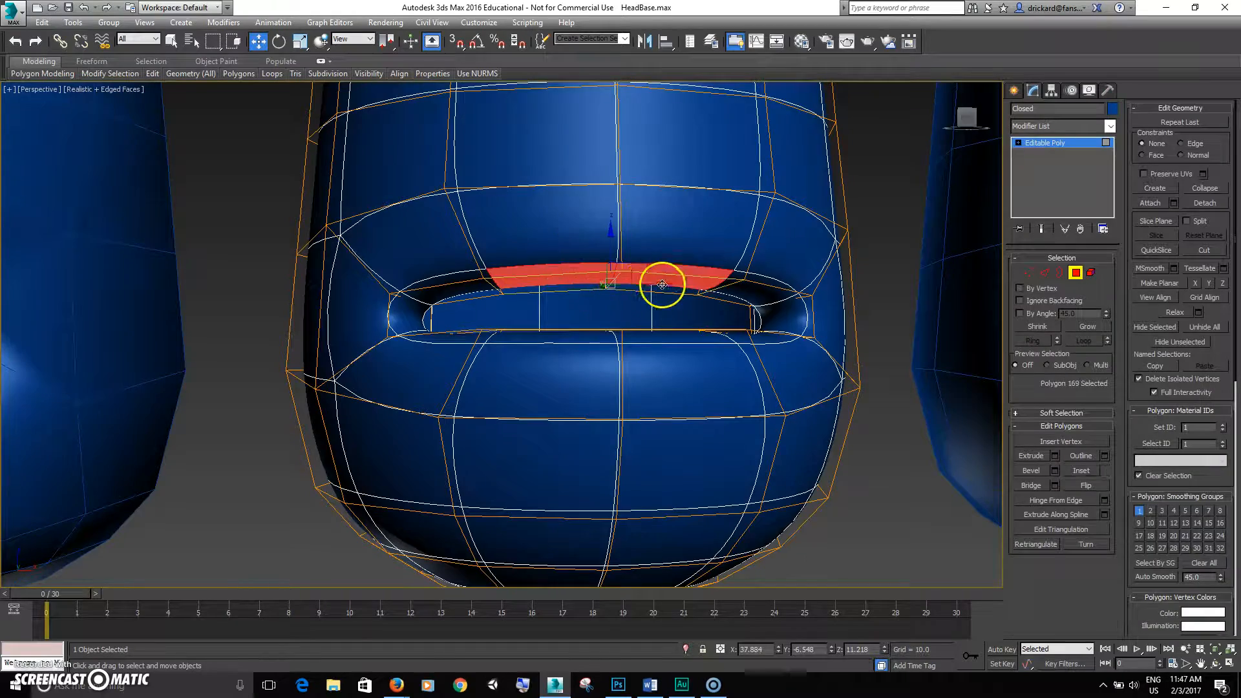
pyautogui.scroll(3, 597, 249)
pyautogui.keyDown('ctrl'); pyautogui.click(417, 309); pyautogui.keyUp('ctrl')
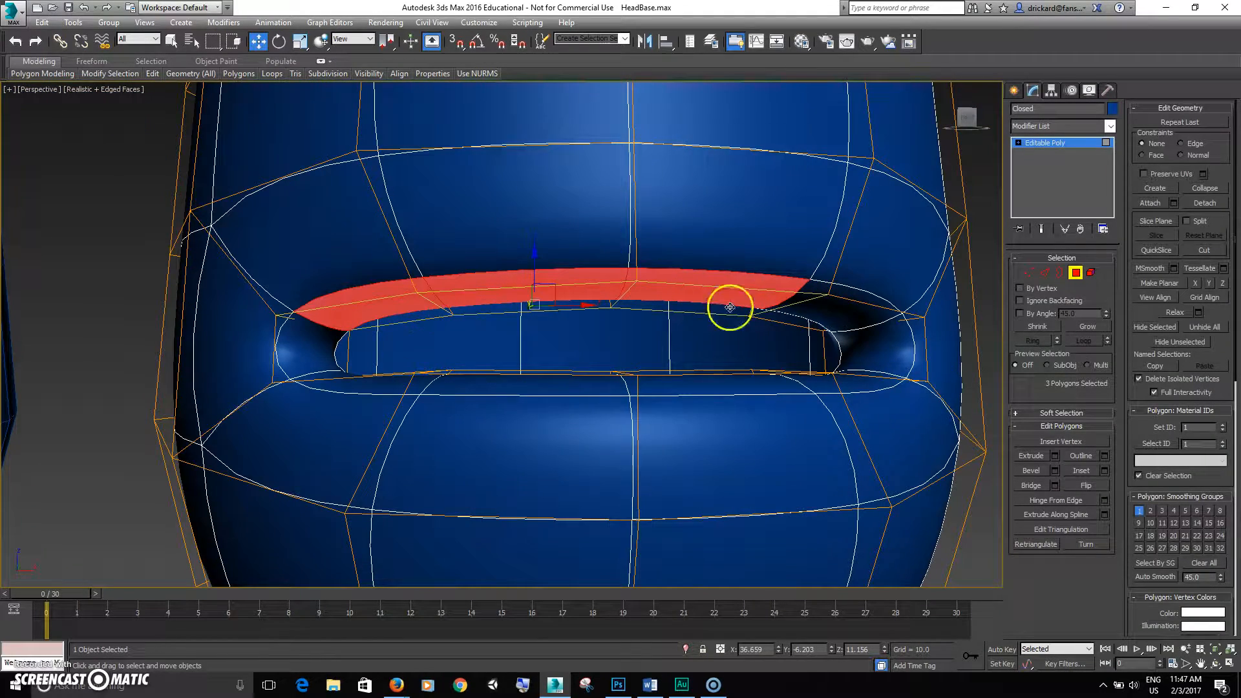
pyautogui.keyDown('ctrl'); pyautogui.click(812, 308); pyautogui.keyUp('ctrl')
pyautogui.moveTo(622, 273); pyautogui.dragTo(621, 347)
pyautogui.keyDown('alt'); pyautogui.moveTo(621, 347); pyautogui.dragTo(607, 352, button='middle'); pyautogui.keyUp('alt')
pyautogui.scroll(2, 618, 357)
pyautogui.moveTo(609, 341)
pyautogui.mouseDown()
pyautogui.moveTo(609, 381)
pyautogui.moveTo(615, 305)
pyautogui.moveTo(618, 319)
pyautogui.mouseUp()
pyautogui.keyDown('alt'); pyautogui.moveTo(615, 319); pyautogui.dragTo(616, 324, button='middle'); pyautogui.keyUp('alt')
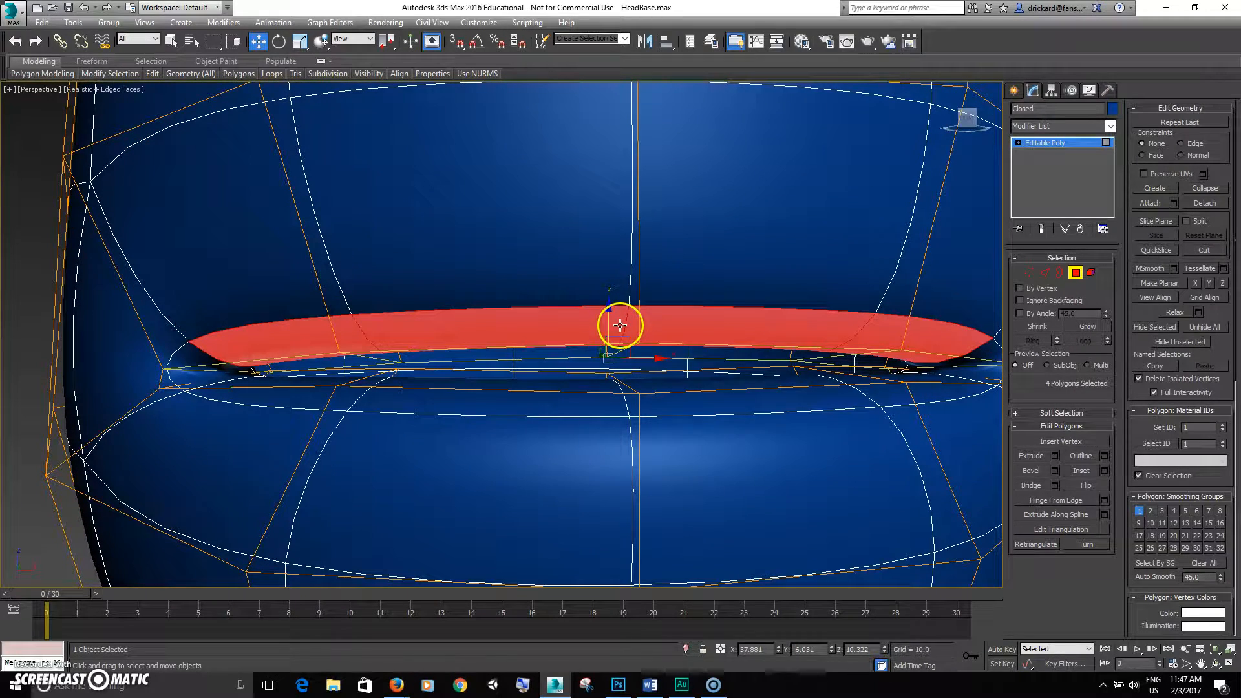
# Select the four polygons along the lower lip's inner edge and raise them to meet the upper lip.
pyautogui.click(538, 380)
pyautogui.keyDown('ctrl'); pyautogui.click(756, 376); pyautogui.keyUp('ctrl')
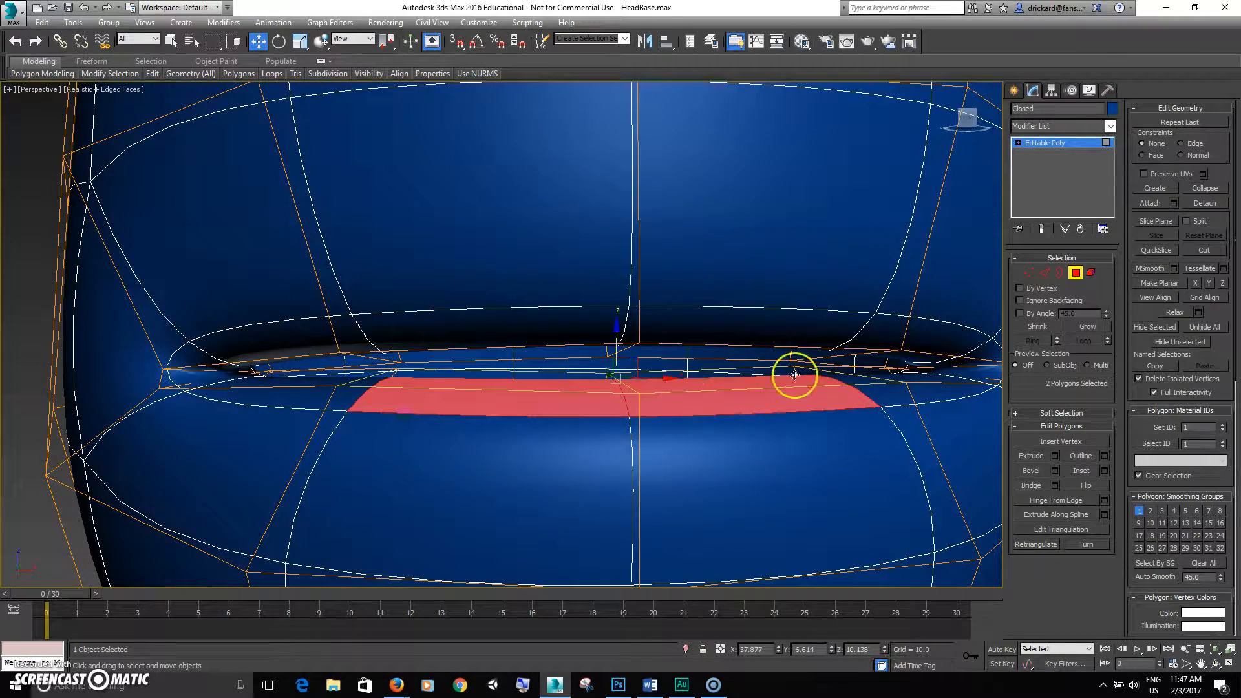
pyautogui.keyDown('ctrl'); pyautogui.click(917, 374); pyautogui.keyUp('ctrl')
pyautogui.keyDown('ctrl'); pyautogui.click(353, 375); pyautogui.keyUp('ctrl')
pyautogui.moveTo(611, 328); pyautogui.dragTo(610, 297)
pyautogui.moveTo(610, 297)
pyautogui.keyDown('alt'); pyautogui.mouseDown(button='middle')
pyautogui.moveTo(623, 291)
pyautogui.moveTo(613, 299)
pyautogui.mouseUp(button='middle'); pyautogui.keyUp('alt')
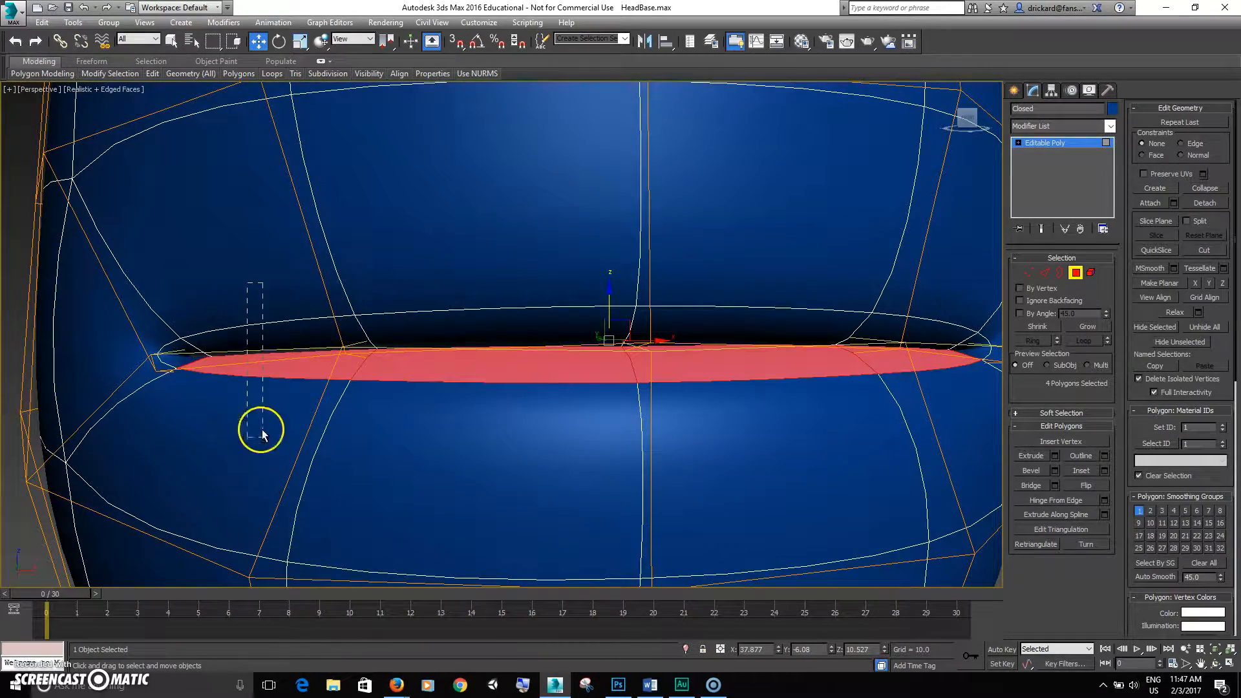
# Remove the two outer polygons from the lower-lip selection and raise the two middle ones slightly.
pyautogui.keyDown('alt'); pyautogui.click(256, 375); pyautogui.keyUp('alt')
pyautogui.keyDown('alt'); pyautogui.moveTo(1009, 391); pyautogui.dragTo(1009, 391); pyautogui.keyUp('alt')
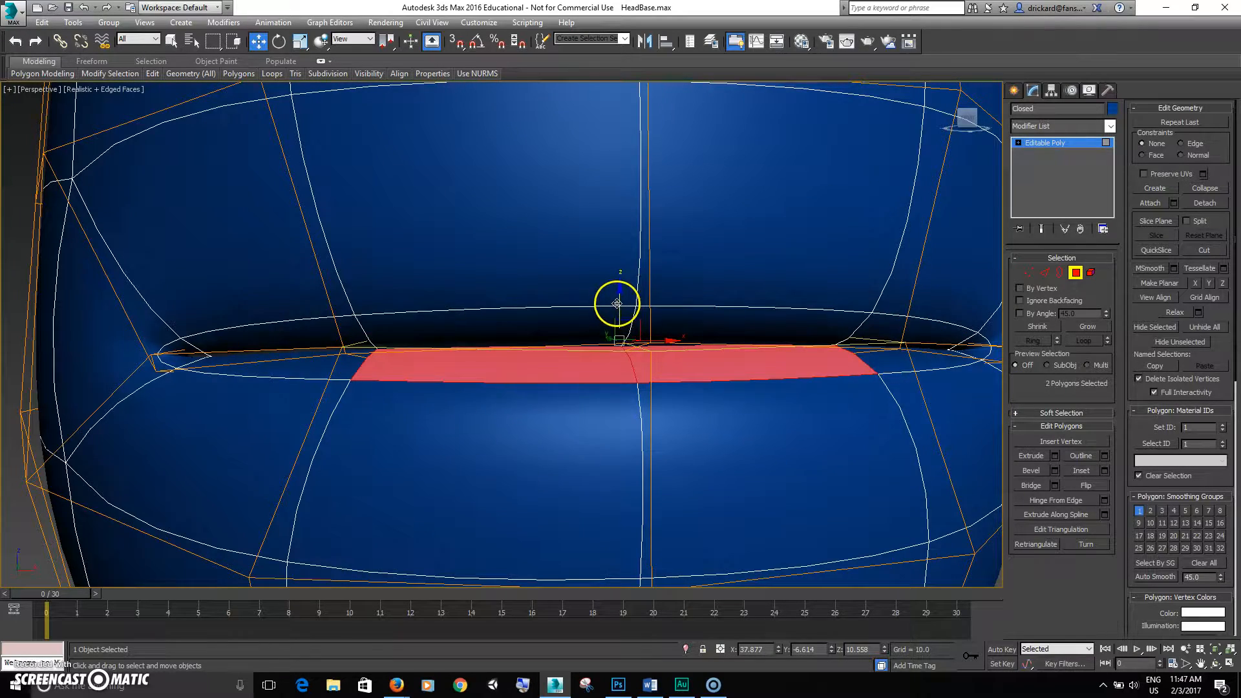
pyautogui.keyDown('alt'); pyautogui.moveTo(614, 297); pyautogui.dragTo(598, 273, button='middle'); pyautogui.keyUp('alt')
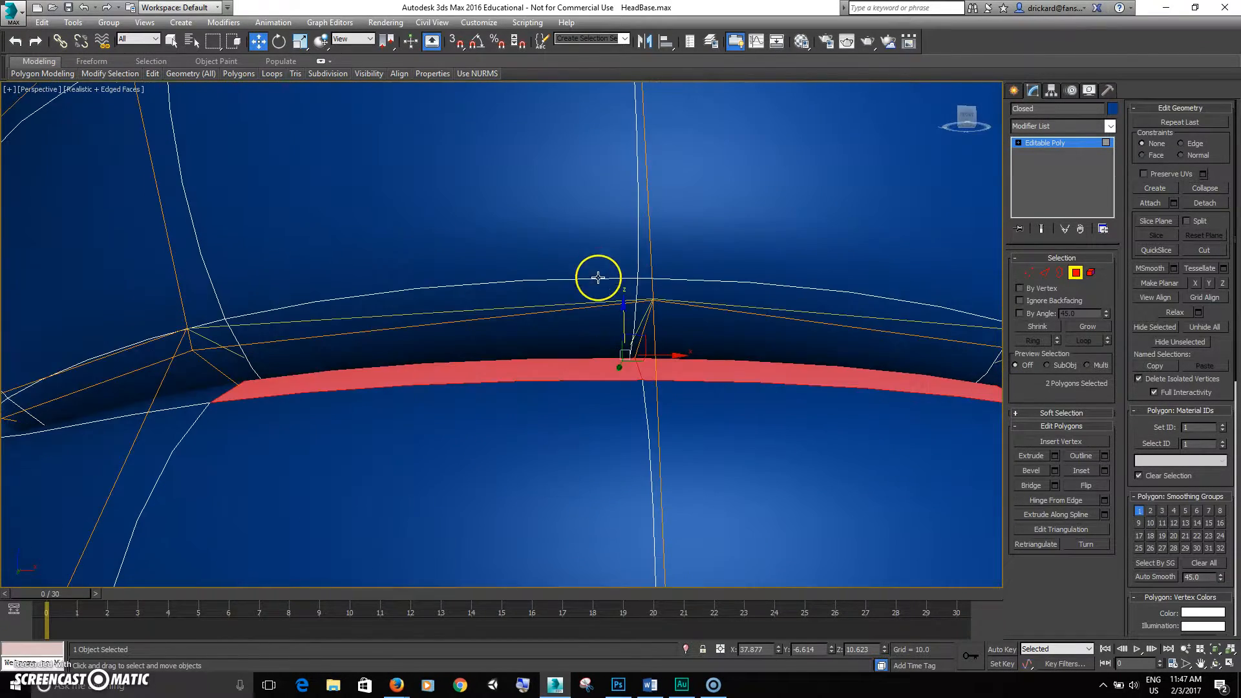
# Select one middle polygon on the upper lip's inner edge and grow the selection to its neighbouring polygons.
pyautogui.click(424, 331)
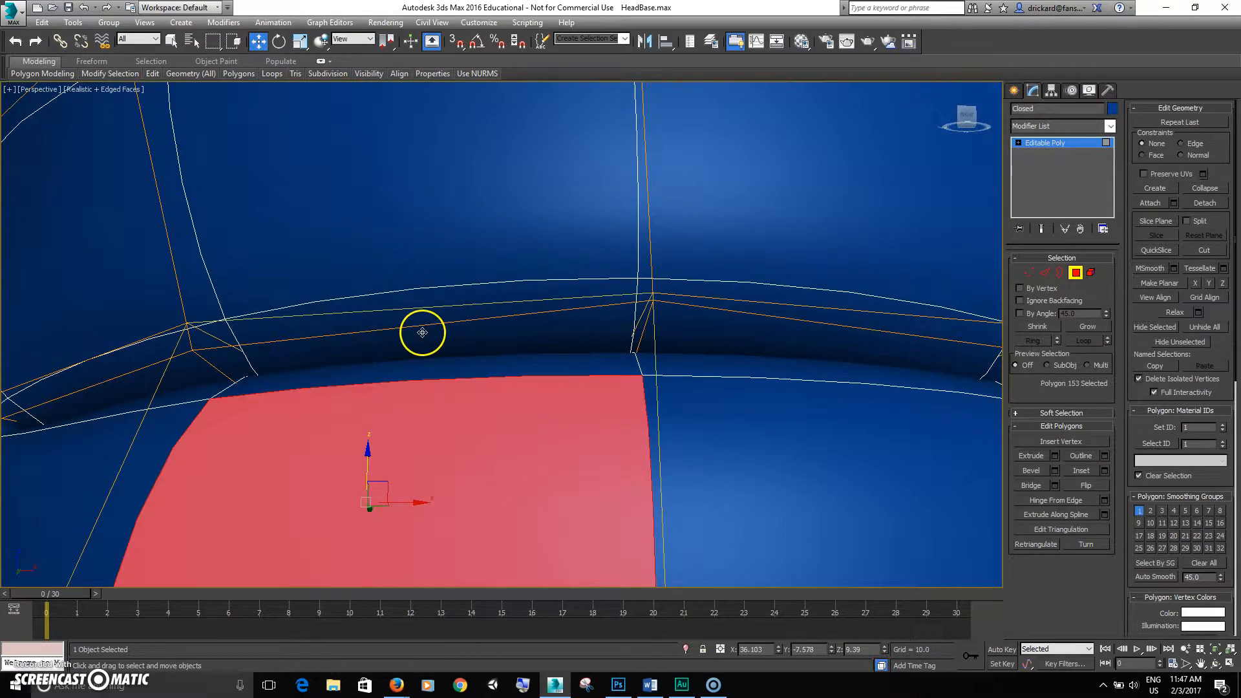
pyautogui.click(426, 331)
pyautogui.moveTo(671, 318)
pyautogui.keyDown('alt'); pyautogui.mouseDown(button='middle')
pyautogui.moveTo(687, 324)
pyautogui.moveTo(662, 341)
pyautogui.mouseUp(button='middle'); pyautogui.keyUp('alt')
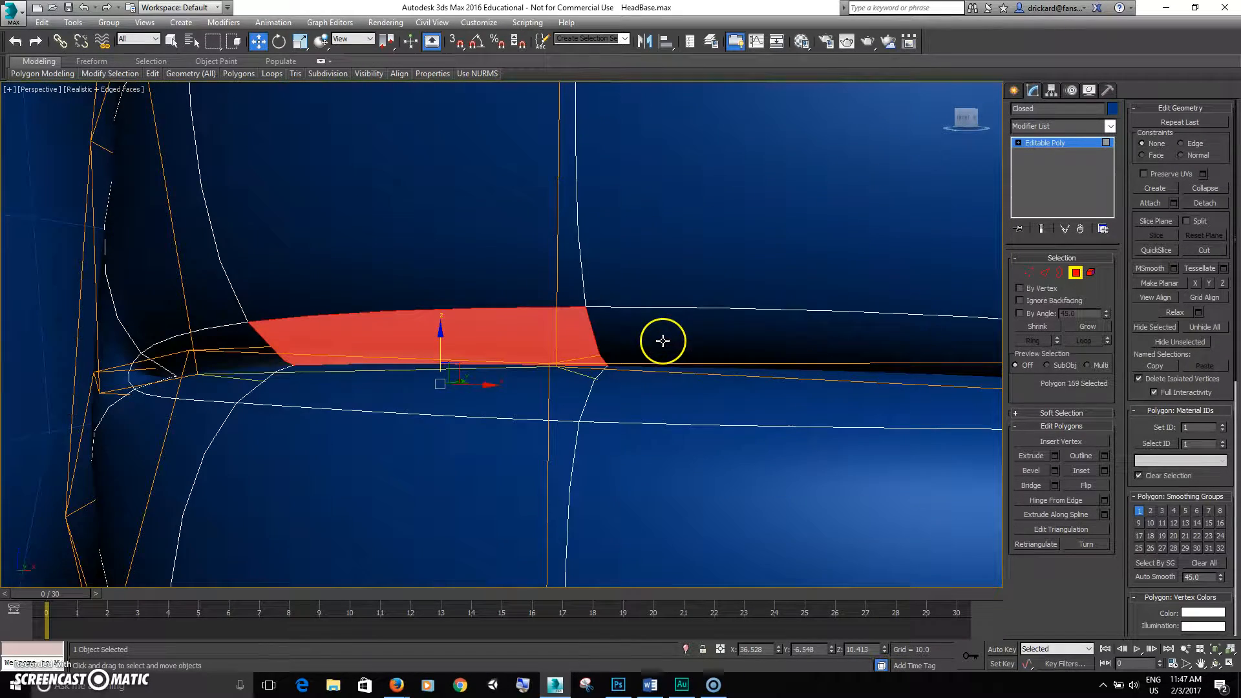
pyautogui.keyDown('alt'); pyautogui.moveTo(754, 369); pyautogui.dragTo(604, 332, button='middle'); pyautogui.keyUp('alt')
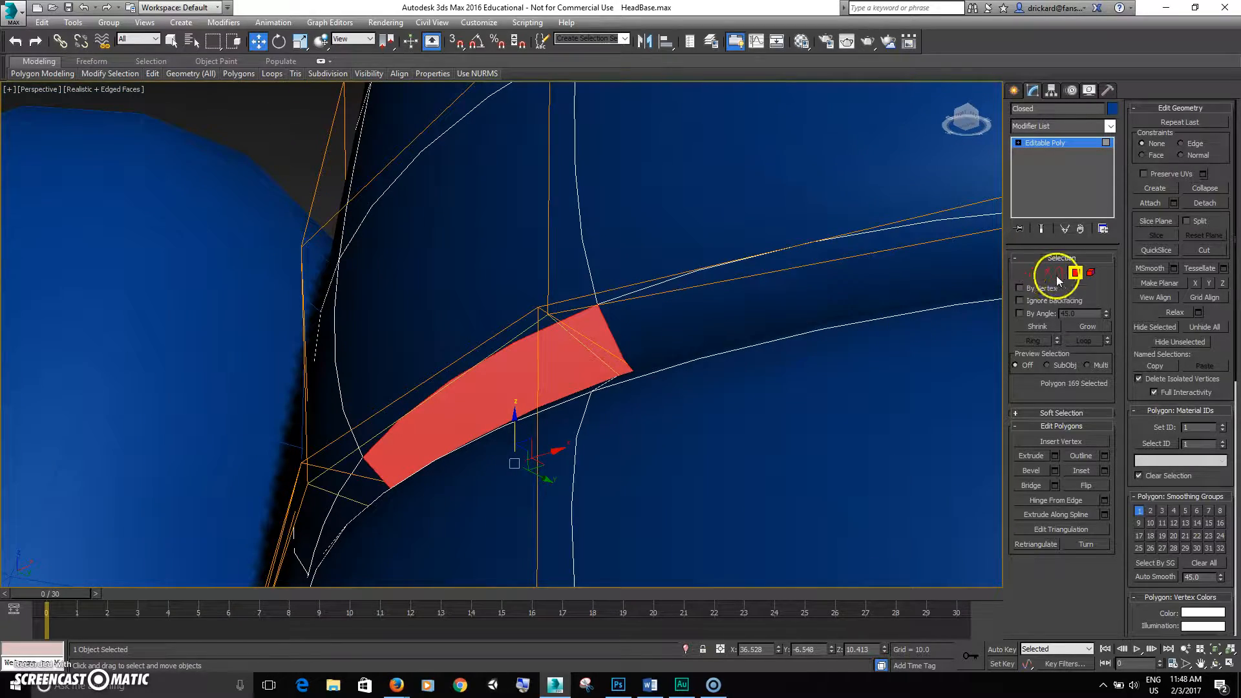
pyautogui.click(1087, 327)
pyautogui.scroll(-3, 785, 362)
pyautogui.keyDown('alt'); pyautogui.moveTo(786, 362); pyautogui.dragTo(856, 384, button='middle'); pyautogui.keyUp('alt')
pyautogui.scroll(-2, 856, 384)
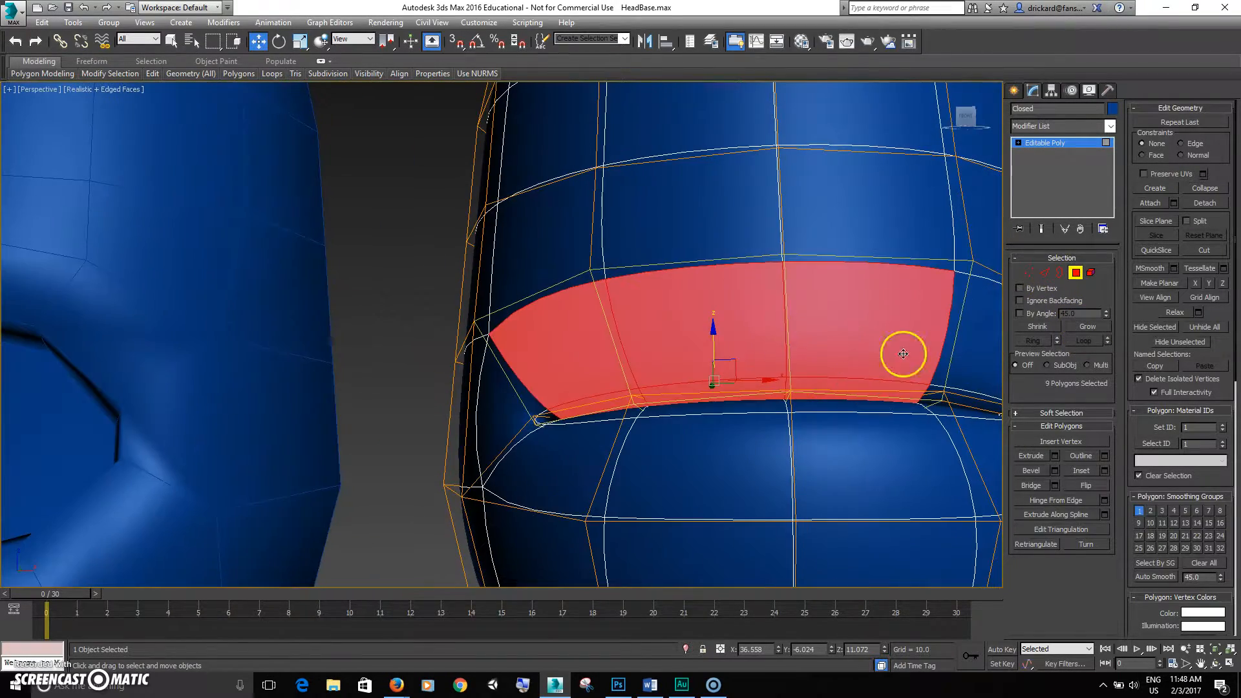
# Remove the outer face polygons from the selection, lower the remaining inner upper-lip polygons slightly, and clear the selection.
pyautogui.keyDown('alt'); pyautogui.moveTo(817, 304); pyautogui.dragTo(426, 335); pyautogui.keyUp('alt')
pyautogui.keyDown('alt'); pyautogui.moveTo(417, 339); pyautogui.dragTo(468, 338, button='middle'); pyautogui.keyUp('alt')
pyautogui.keyDown('alt'); pyautogui.moveTo(468, 338); pyautogui.dragTo(598, 426); pyautogui.keyUp('alt')
pyautogui.keyDown('alt'); pyautogui.moveTo(653, 453); pyautogui.dragTo(633, 485, button='middle'); pyautogui.keyUp('alt')
pyautogui.scroll(4, 776, 433)
pyautogui.moveTo(776, 433); pyautogui.dragTo(680, 425, button='middle')
pyautogui.scroll(-4, 568, 440)
pyautogui.moveTo(668, 343); pyautogui.dragTo(670, 355)
pyautogui.keyDown('alt'); pyautogui.moveTo(670, 355); pyautogui.dragTo(758, 355, button='middle'); pyautogui.keyUp('alt')
pyautogui.scroll(-2, 756, 393)
pyautogui.scroll(-3, 773, 349)
pyautogui.click(906, 514)
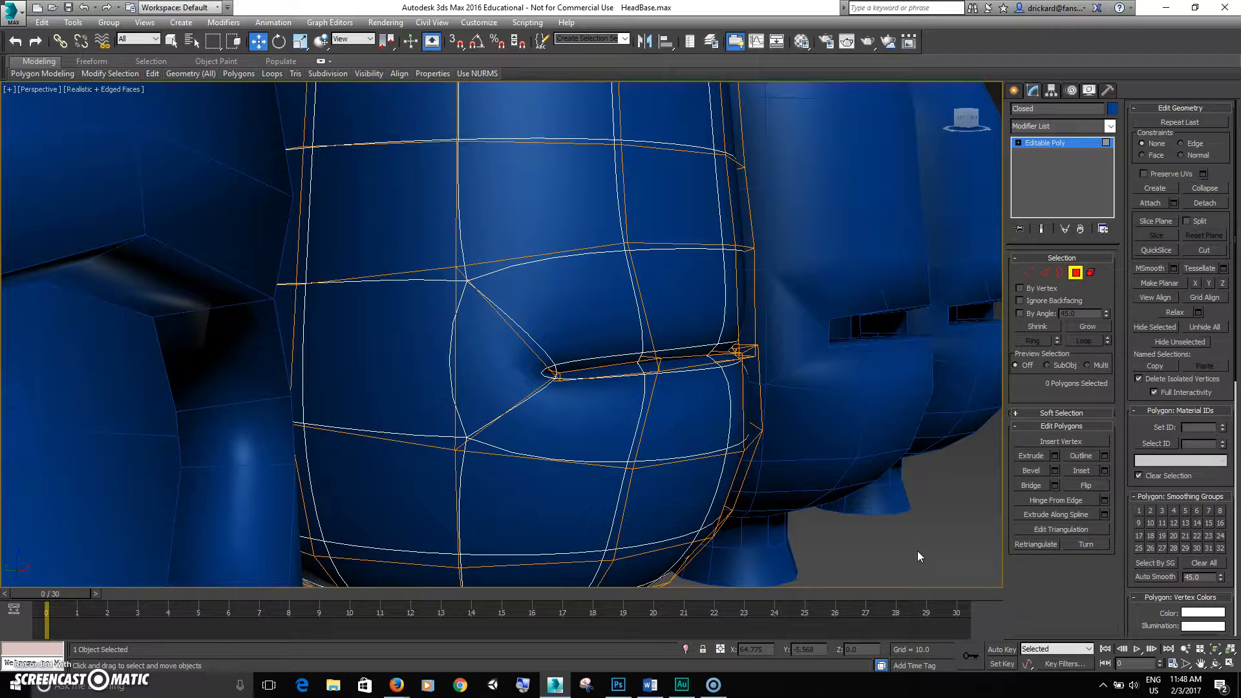
# Select the six front vertices in the rows above and below the mouth and pull them slightly forward.
pyautogui.keyDown('alt'); pyautogui.moveTo(918, 551); pyautogui.dragTo(735, 373, button='middle'); pyautogui.keyUp('alt')
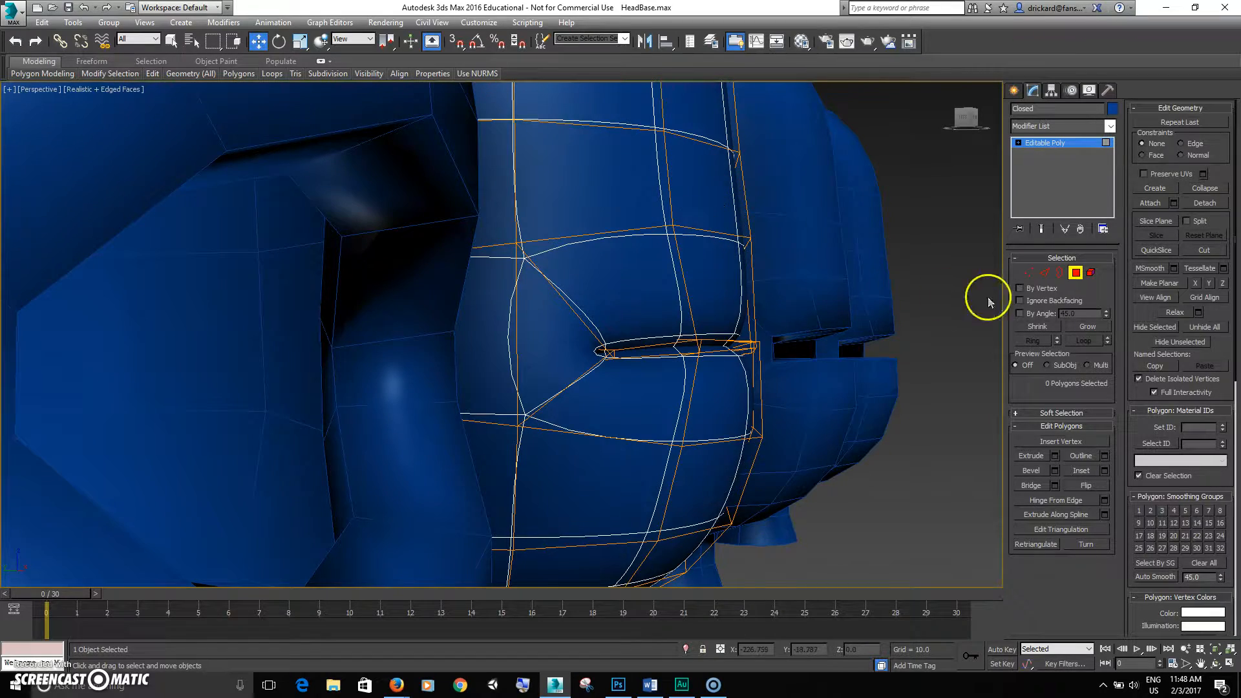
pyautogui.click(1031, 273)
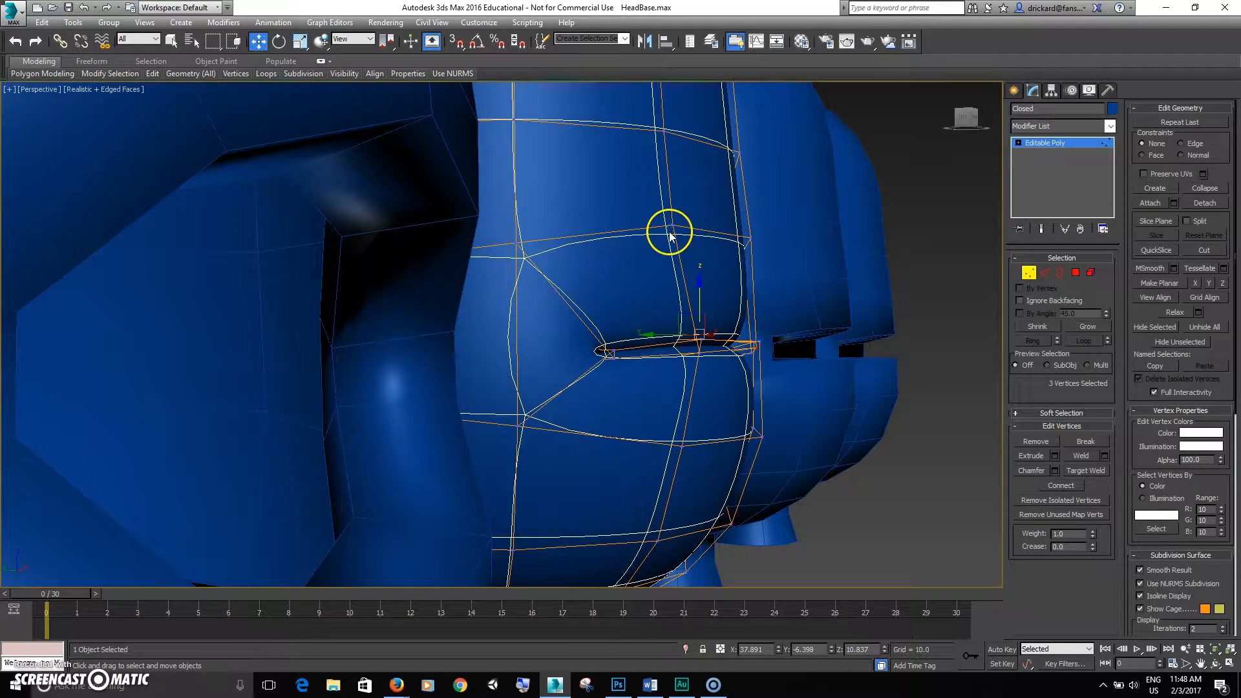
pyautogui.press('F3')
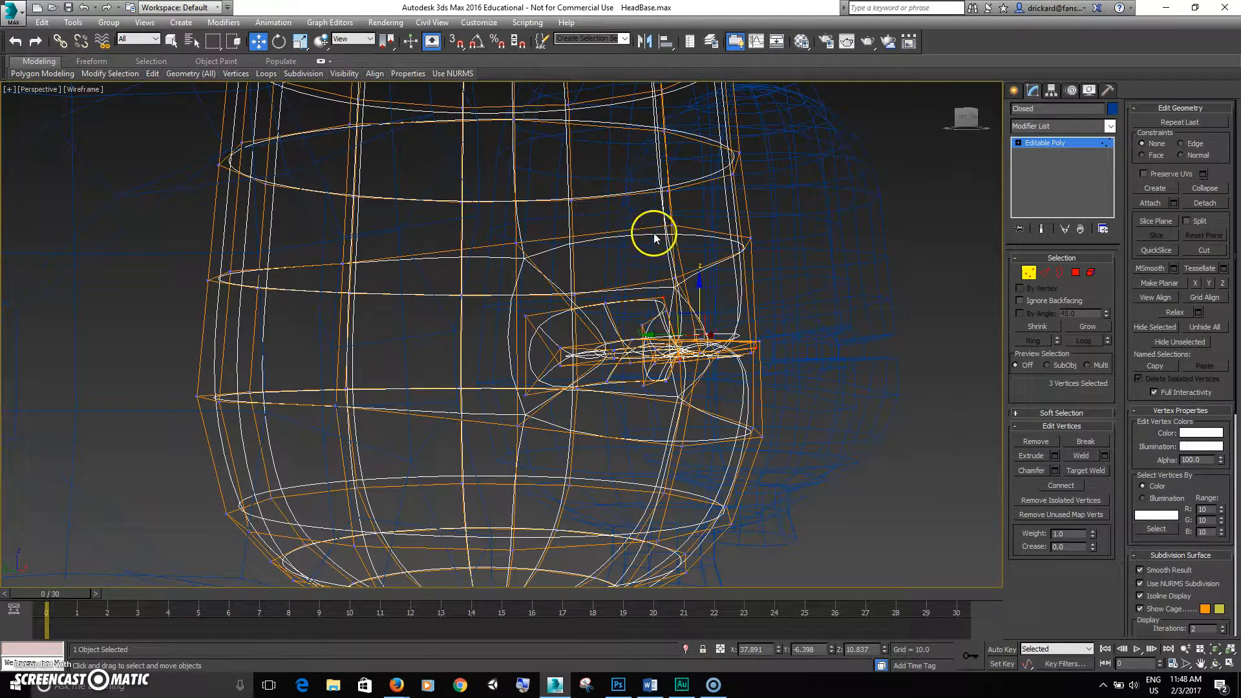
pyautogui.keyDown('alt'); pyautogui.moveTo(661, 234); pyautogui.dragTo(668, 235, button='middle'); pyautogui.keyUp('alt')
pyautogui.moveTo(670, 219); pyautogui.dragTo(808, 272)
pyautogui.keyDown('alt'); pyautogui.moveTo(802, 385); pyautogui.dragTo(811, 386, button='middle'); pyautogui.keyUp('alt')
pyautogui.keyDown('ctrl'); pyautogui.moveTo(818, 399); pyautogui.dragTo(687, 463); pyautogui.keyUp('ctrl')
pyautogui.keyDown('alt'); pyautogui.moveTo(687, 464); pyautogui.dragTo(682, 346, button='middle'); pyautogui.keyUp('alt')
pyautogui.press('F3')
pyautogui.moveTo(691, 333); pyautogui.dragTo(708, 337)
pyautogui.moveTo(708, 336)
pyautogui.keyDown('alt'); pyautogui.mouseDown(button='middle')
pyautogui.moveTo(615, 335)
pyautogui.moveTo(708, 317)
pyautogui.mouseUp(button='middle'); pyautogui.keyUp('alt')
# Finish vertex editing, select the HeadBase model, and test the Closed channel in its Morpher modifier.
pyautogui.scroll(-6, 763, 349)
pyautogui.keyDown('alt'); pyautogui.moveTo(761, 366); pyautogui.dragTo(422, 385, button='middle'); pyautogui.keyUp('alt')
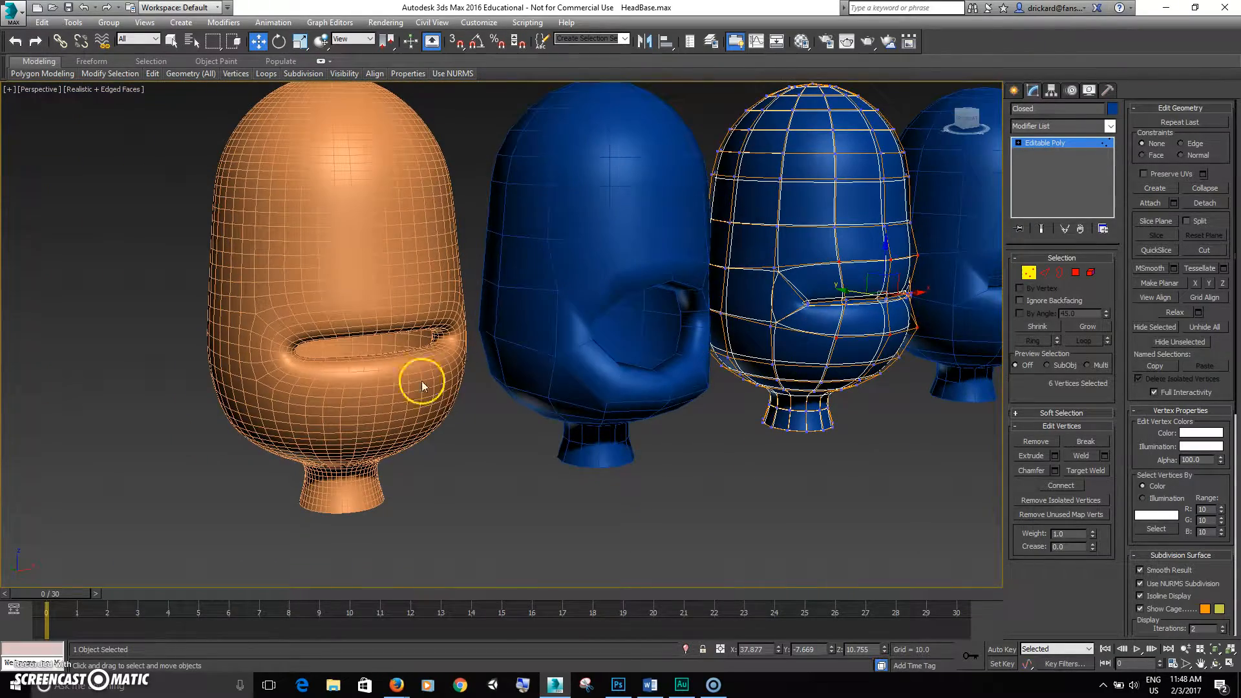
pyautogui.click(1028, 272)
pyautogui.keyDown('alt'); pyautogui.moveTo(591, 435); pyautogui.dragTo(593, 421, button='middle'); pyautogui.keyUp('alt')
pyautogui.click(543, 380)
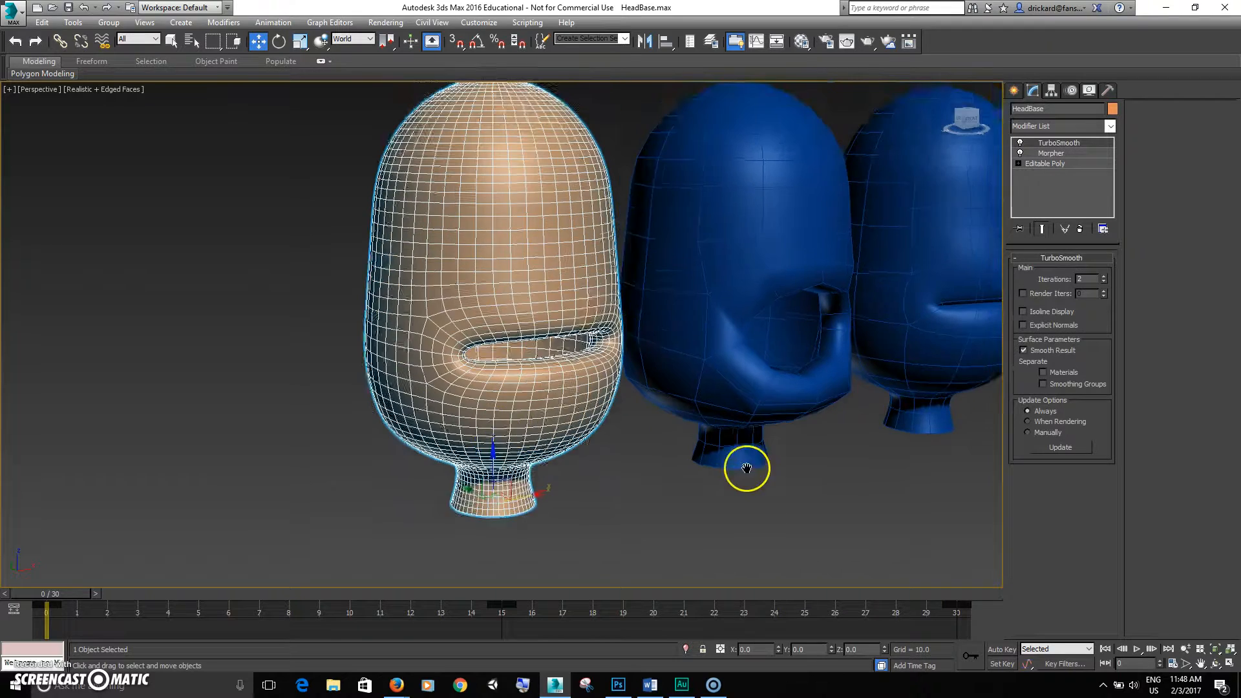
pyautogui.keyDown('alt'); pyautogui.moveTo(747, 468); pyautogui.dragTo(618, 554, button='middle'); pyautogui.keyUp('alt')
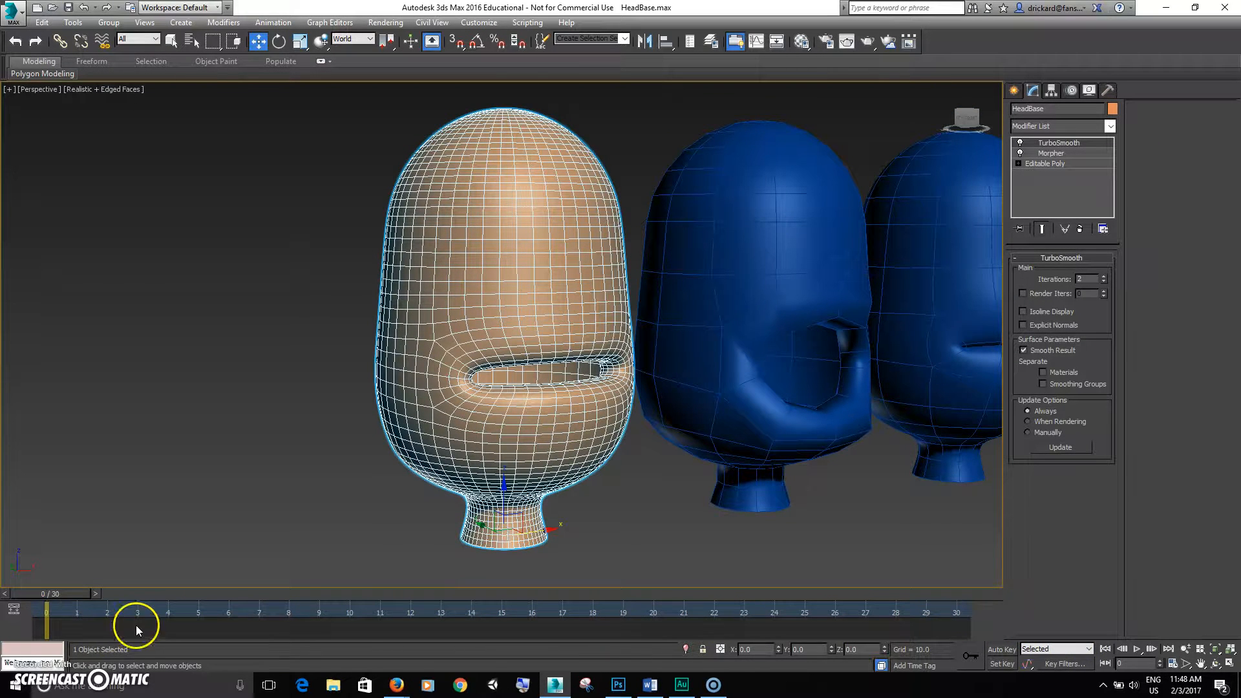
pyautogui.click(1052, 153)
pyautogui.moveTo(990, 379); pyautogui.dragTo(854, 380, button='middle')
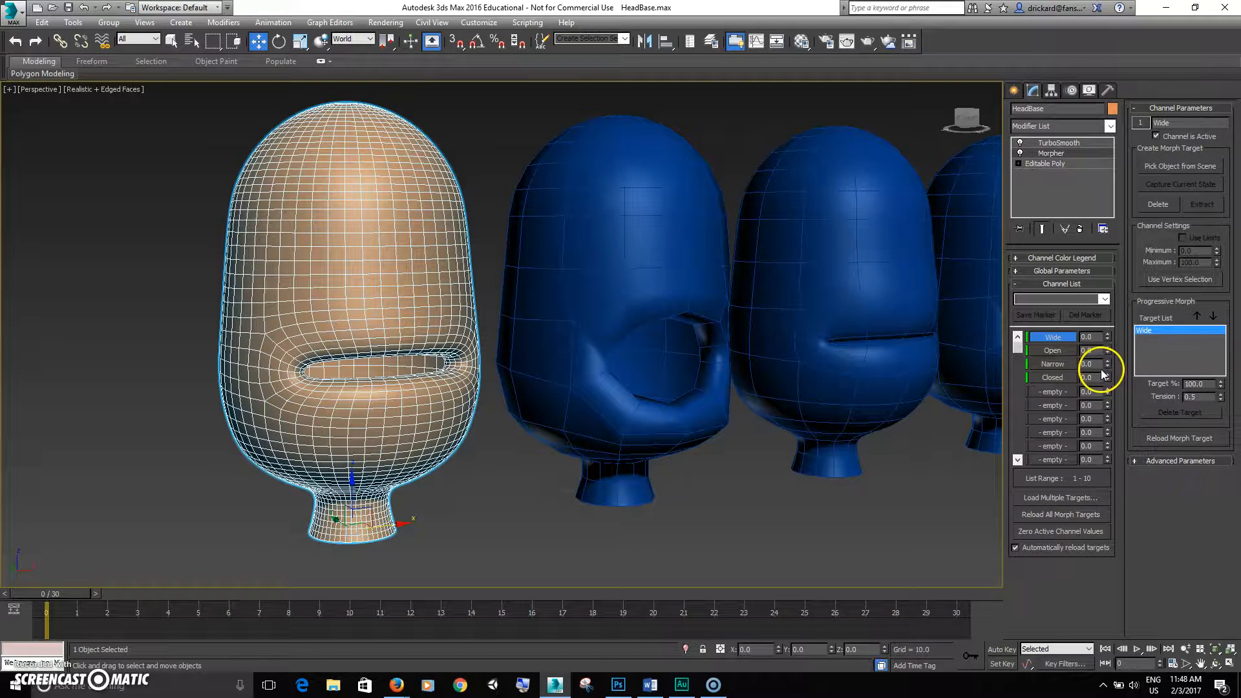
pyautogui.moveTo(1107, 382); pyautogui.dragTo(1093, 419)
pyautogui.moveTo(664, 533); pyautogui.dragTo(723, 496, button='middle')
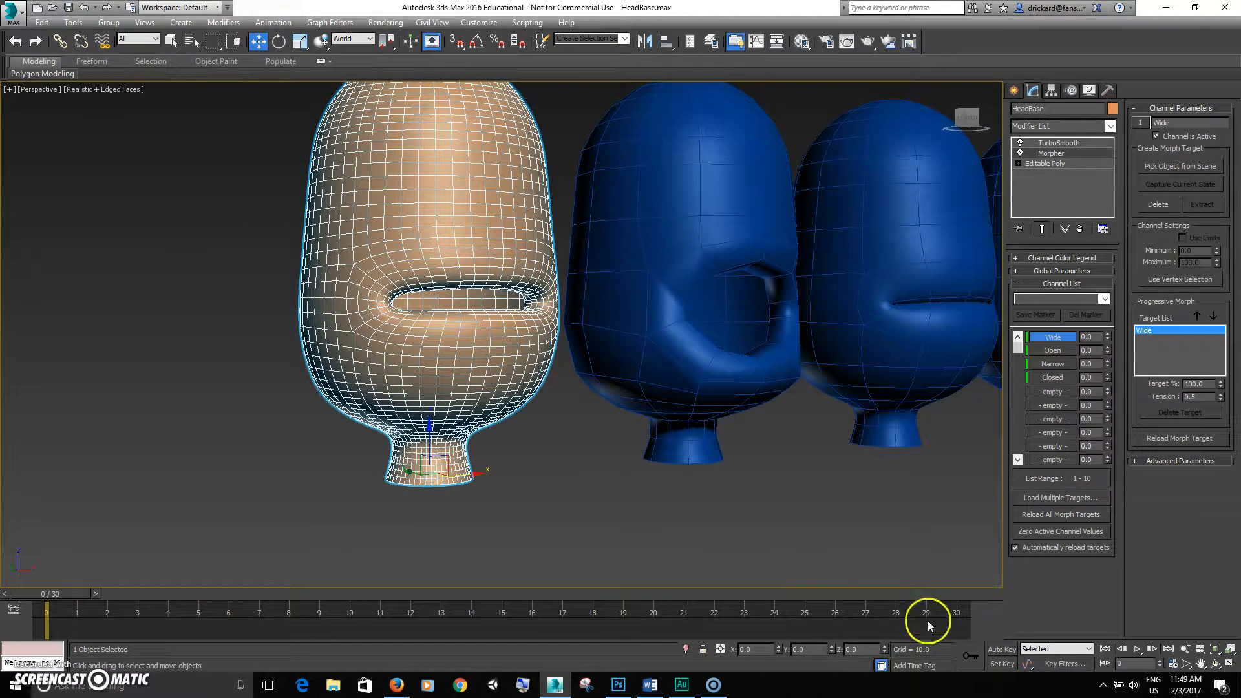
# Turn on Auto Key and set the Closed morph channel to 100 at frame 15.
pyautogui.click(1004, 649)
pyautogui.moveTo(564, 599); pyautogui.dragTo(522, 596)
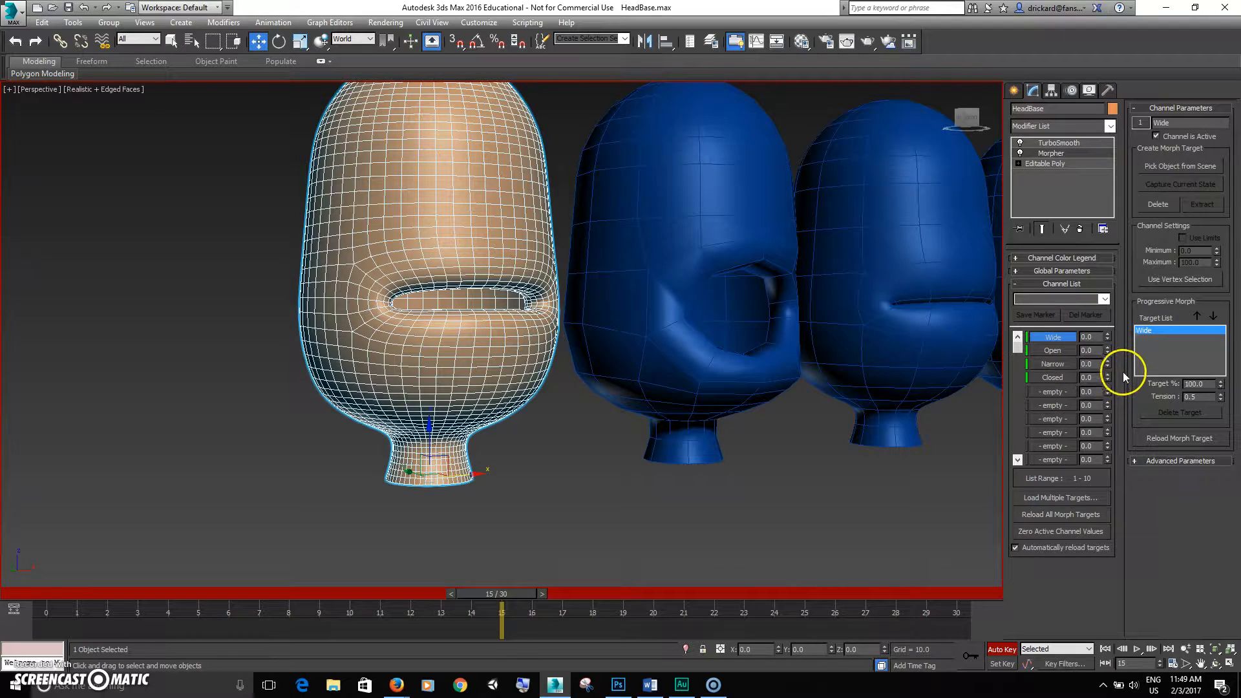
pyautogui.moveTo(1108, 382); pyautogui.dragTo(1125, 198)
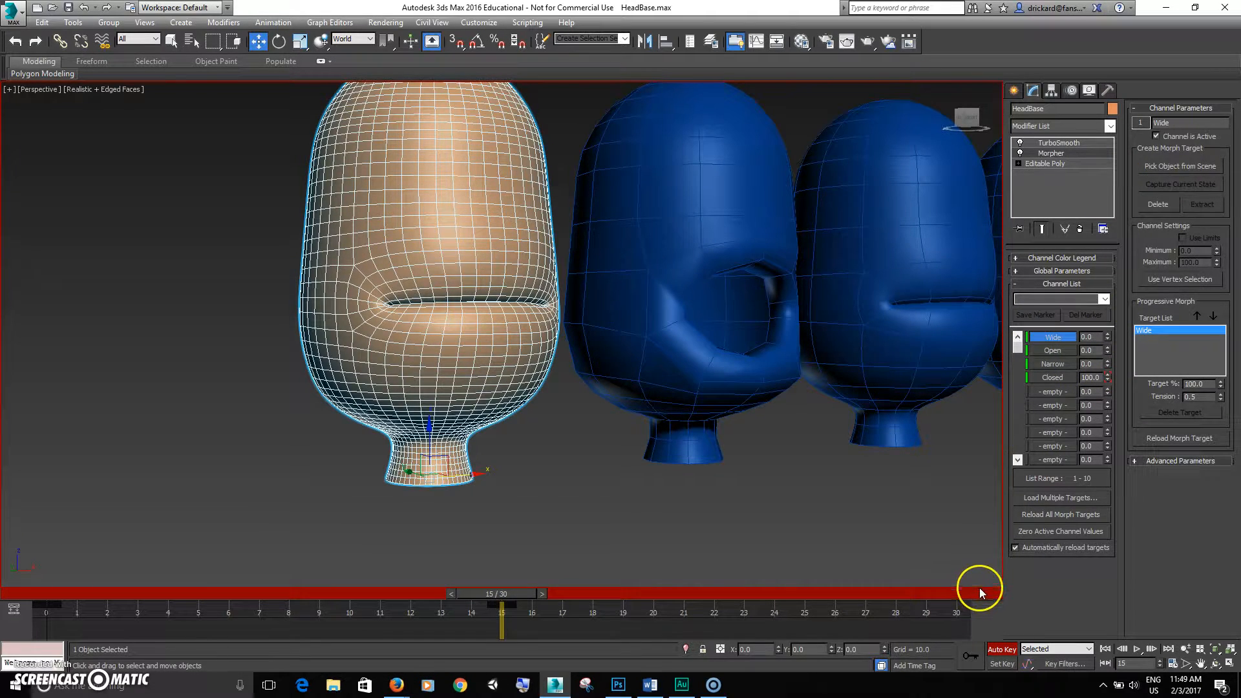
# Set the Closed morph channel to 0 at frame 30 and turn off Auto Key.
pyautogui.click(979, 588)
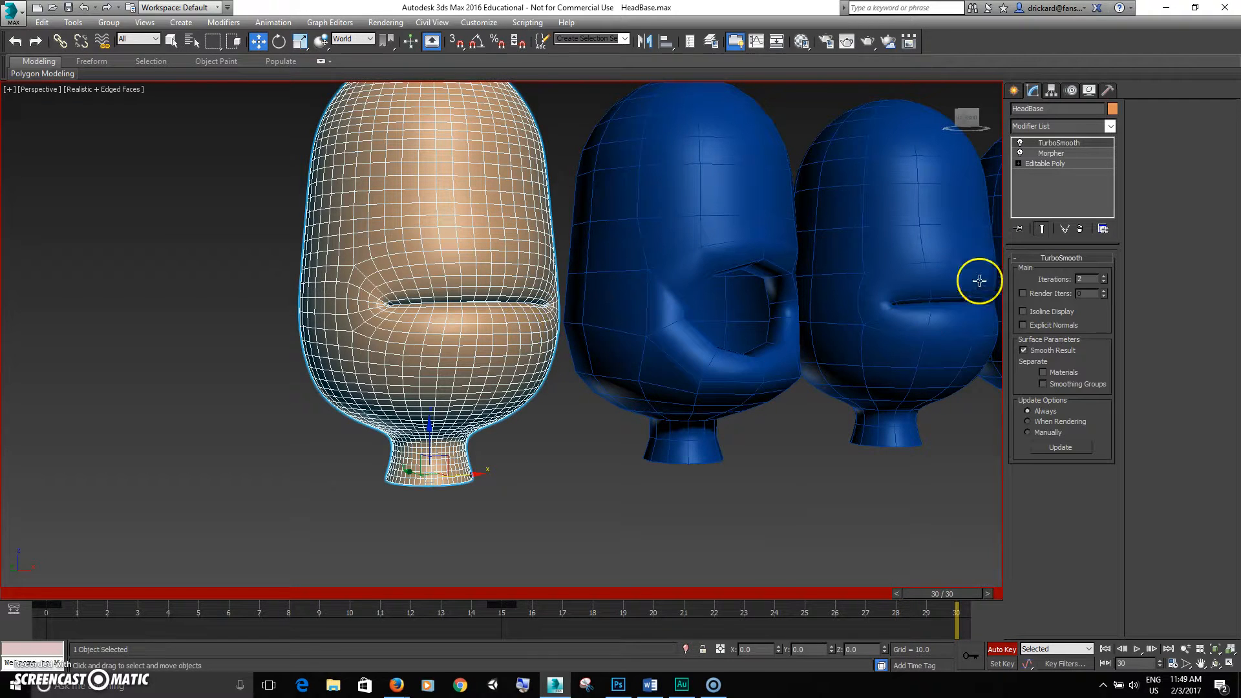
pyautogui.click(1048, 154)
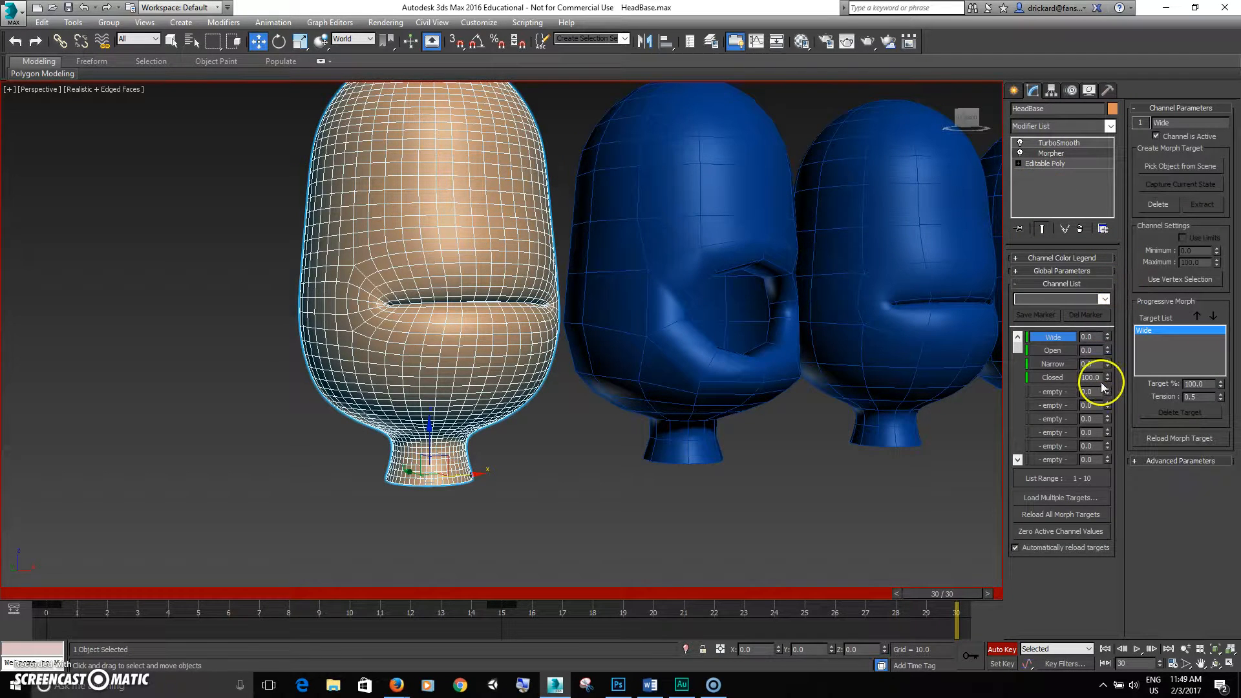
pyautogui.rightClick(1107, 378)
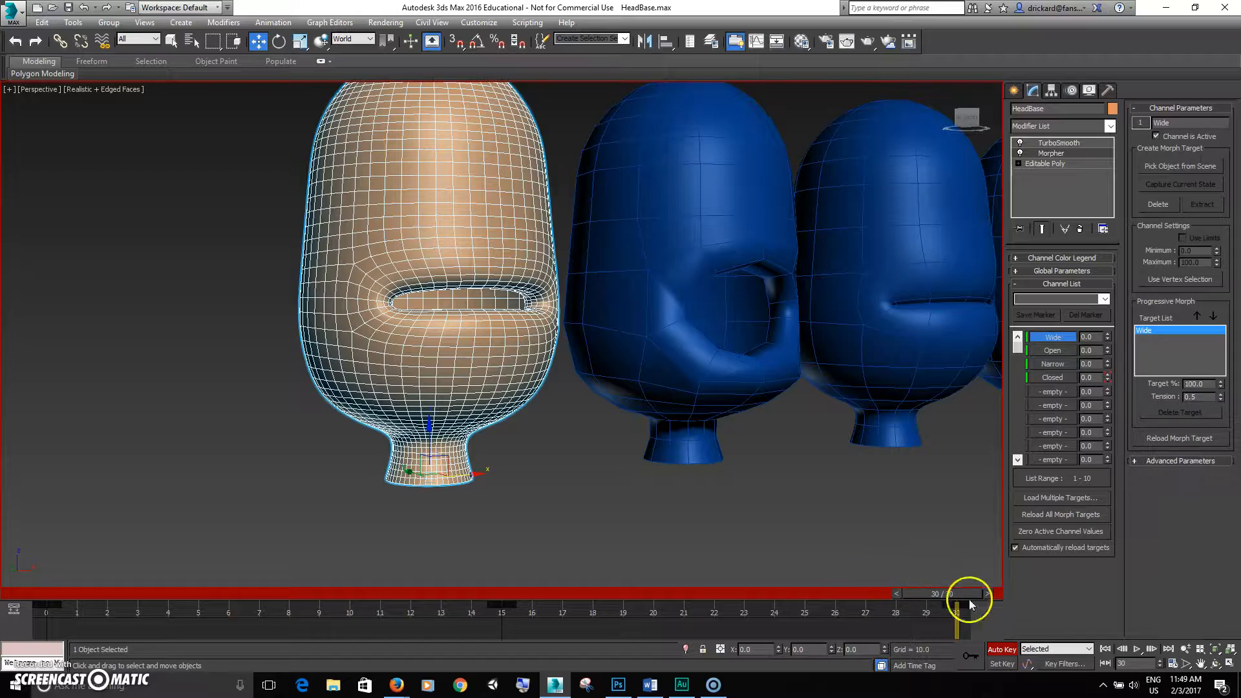
pyautogui.click(1002, 649)
# Play the mouth-closing animation and examine the HeadBase mouth from the side and front, then stop playback.
pyautogui.press('/')
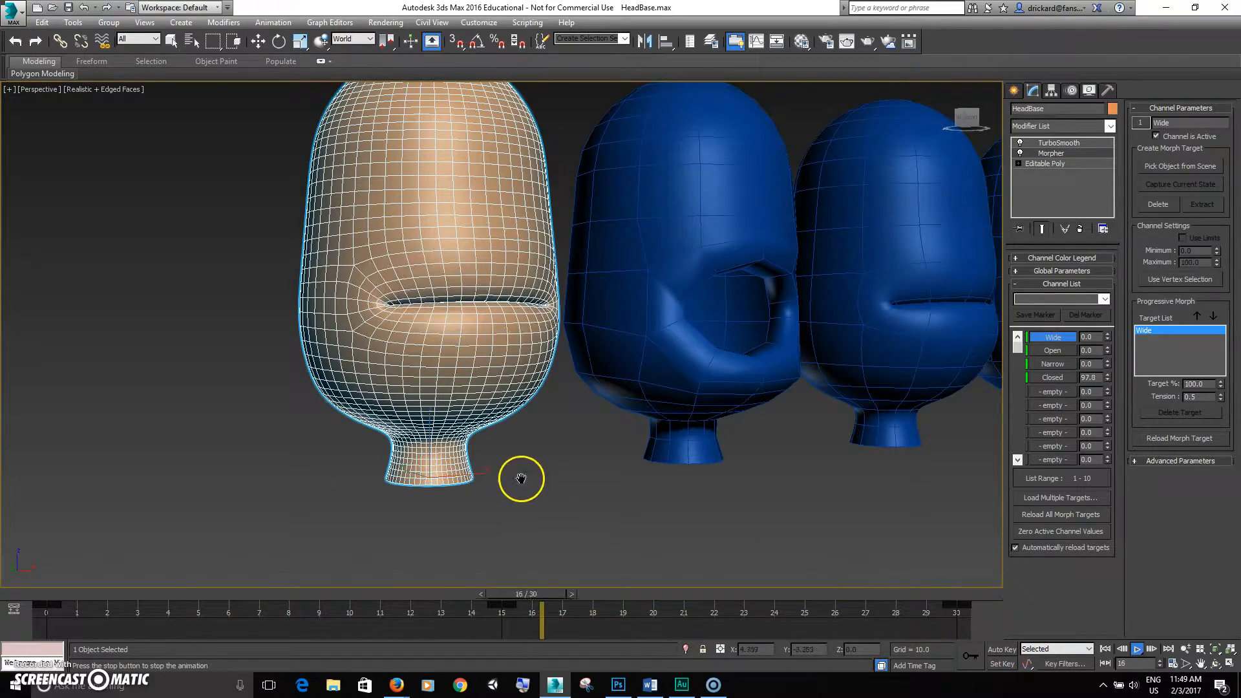
pyautogui.scroll(5, 521, 462)
pyautogui.keyDown('alt'); pyautogui.moveTo(525, 446); pyautogui.dragTo(704, 502, button='middle'); pyautogui.keyUp('alt')
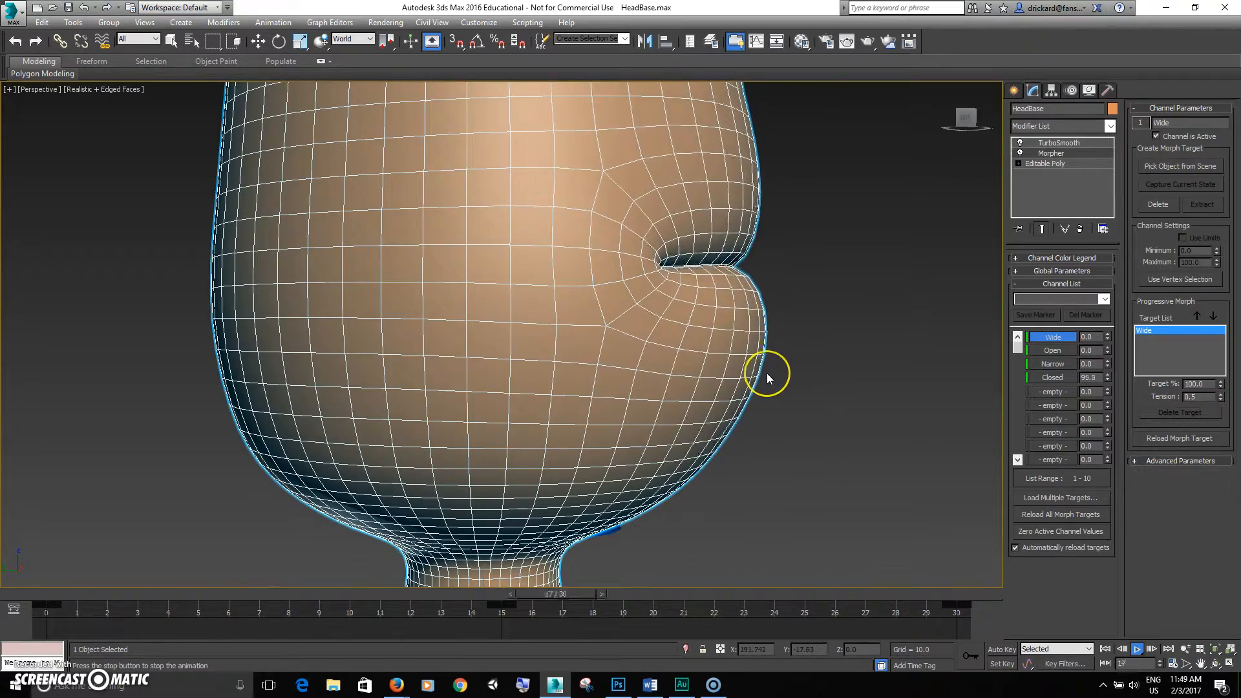
pyautogui.keyDown('alt'); pyautogui.moveTo(767, 374); pyautogui.dragTo(681, 388, button='middle'); pyautogui.keyUp('alt')
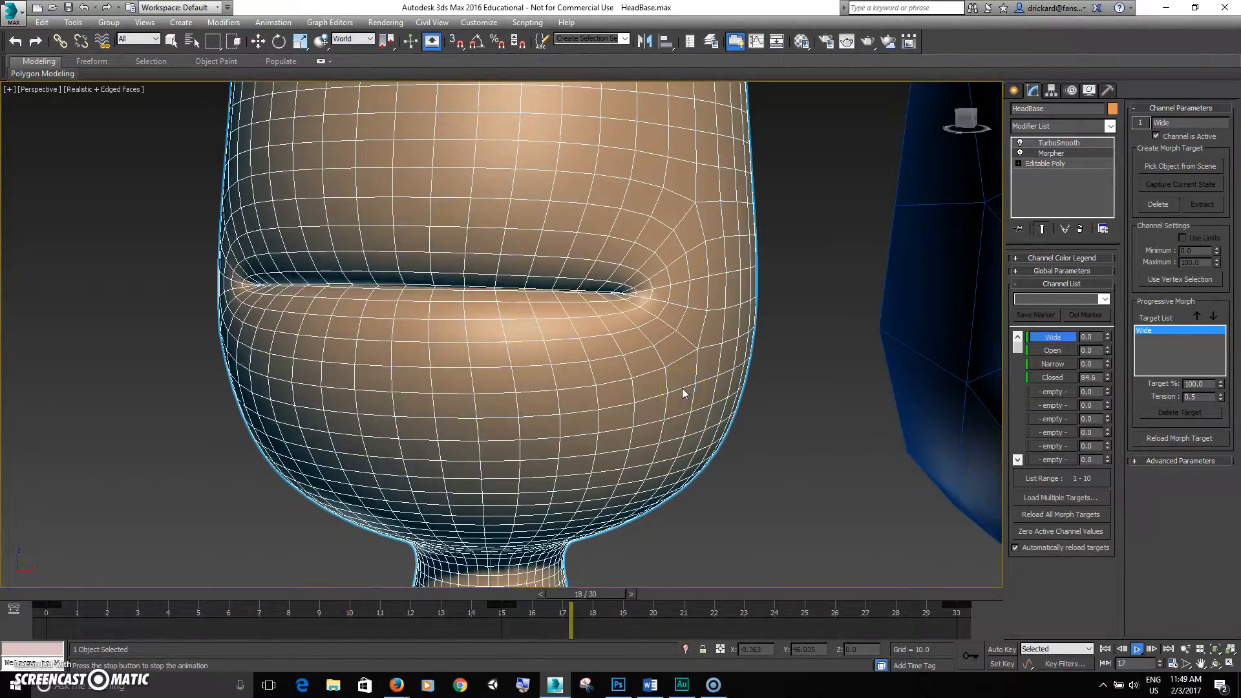
pyautogui.keyDown('alt'); pyautogui.moveTo(499, 319); pyautogui.dragTo(527, 324, button='middle'); pyautogui.keyUp('alt')
pyautogui.scroll(-5, 571, 346)
pyautogui.keyDown('alt'); pyautogui.moveTo(635, 402); pyautogui.dragTo(742, 418, button='middle'); pyautogui.keyUp('alt')
pyautogui.press('Escape')
pyautogui.hotkey('shift', 'z')
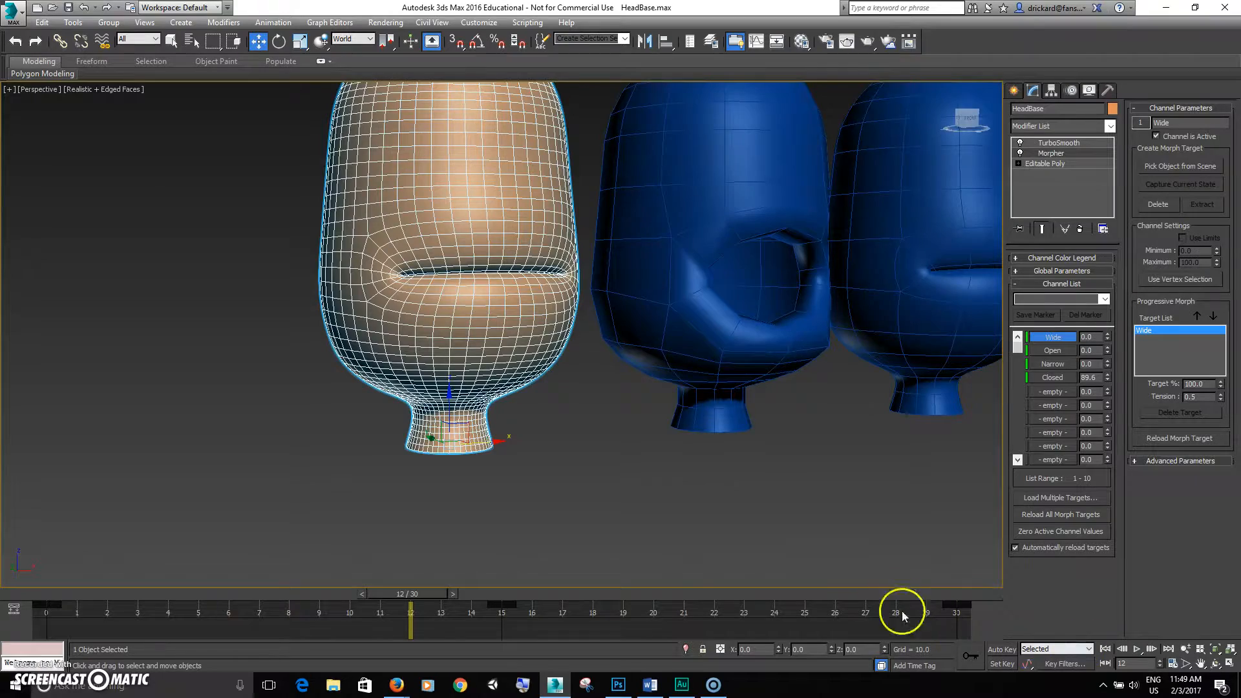
# Delete the HeadBase animation keys at frames 15 and 30.
pyautogui.moveTo(835, 522); pyautogui.dragTo(717, 522, button='middle')
pyautogui.moveTo(471, 609); pyautogui.dragTo(1007, 637)
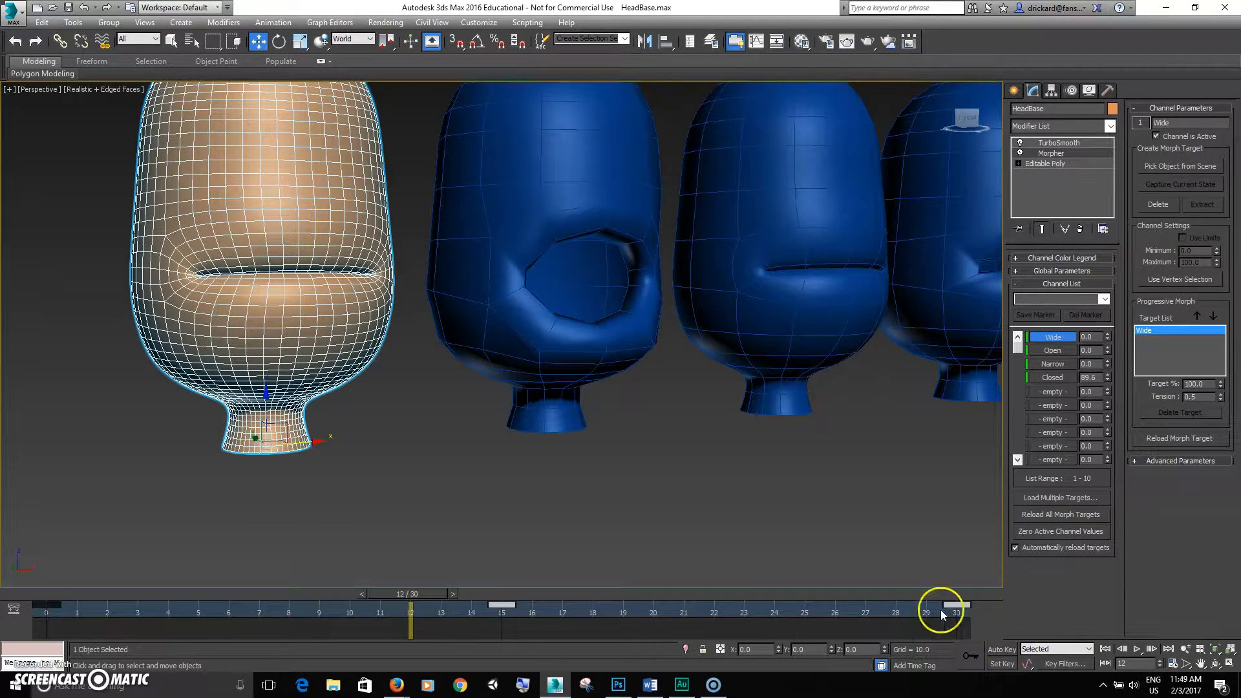
pyautogui.press('Delete')
# Look through the blue morph target heads and select the Wide head for editing.
pyautogui.moveTo(604, 446); pyautogui.dragTo(393, 475, button='middle')
pyautogui.keyDown('alt'); pyautogui.moveTo(675, 425); pyautogui.dragTo(646, 426, button='middle'); pyautogui.keyUp('alt')
pyautogui.click(680, 384)
pyautogui.moveTo(812, 377); pyautogui.dragTo(487, 396, button='middle')
pyautogui.moveTo(297, 420); pyautogui.dragTo(534, 343, button='middle')
pyautogui.click(301, 366)
pyautogui.moveTo(847, 357); pyautogui.dragTo(539, 375, button='middle')
pyautogui.click(609, 354)
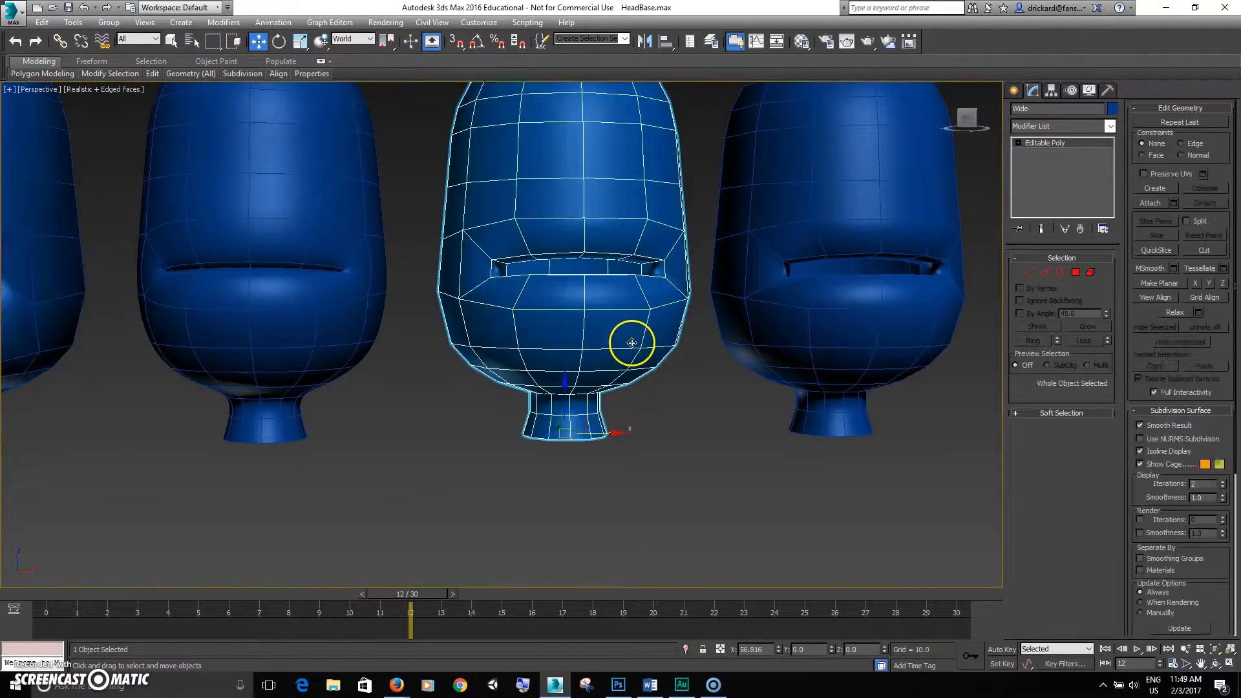
pyautogui.moveTo(632, 341); pyautogui.dragTo(604, 375, button='middle')
pyautogui.scroll(5, 572, 335)
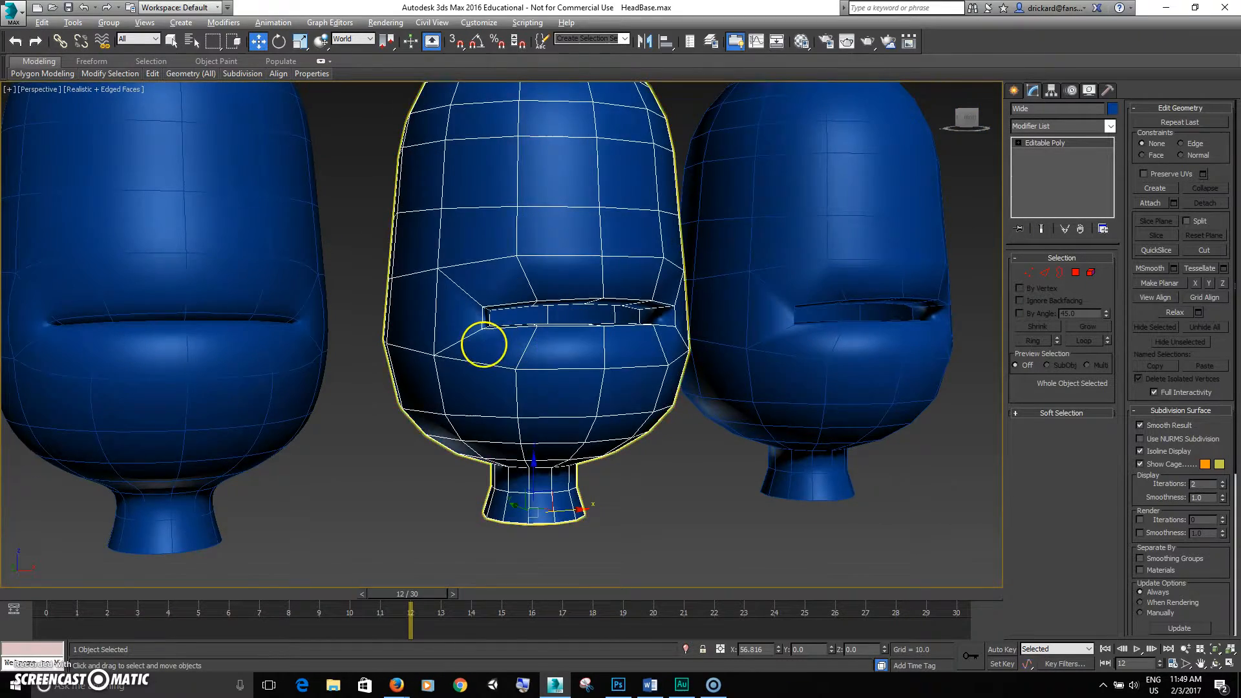
pyautogui.scroll(3, 488, 346)
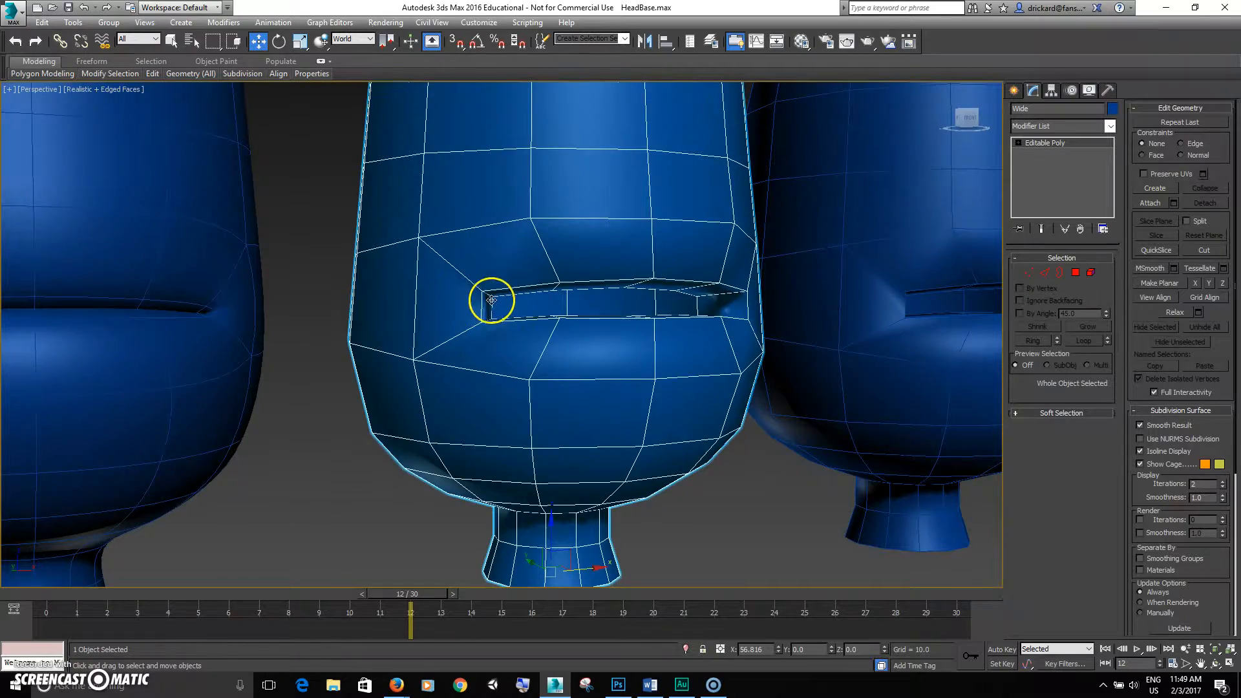
# Select the 12 vertices at both mouth corners of the Wide head and scale them apart horizontally to widen the mouth.
pyautogui.press('F3')
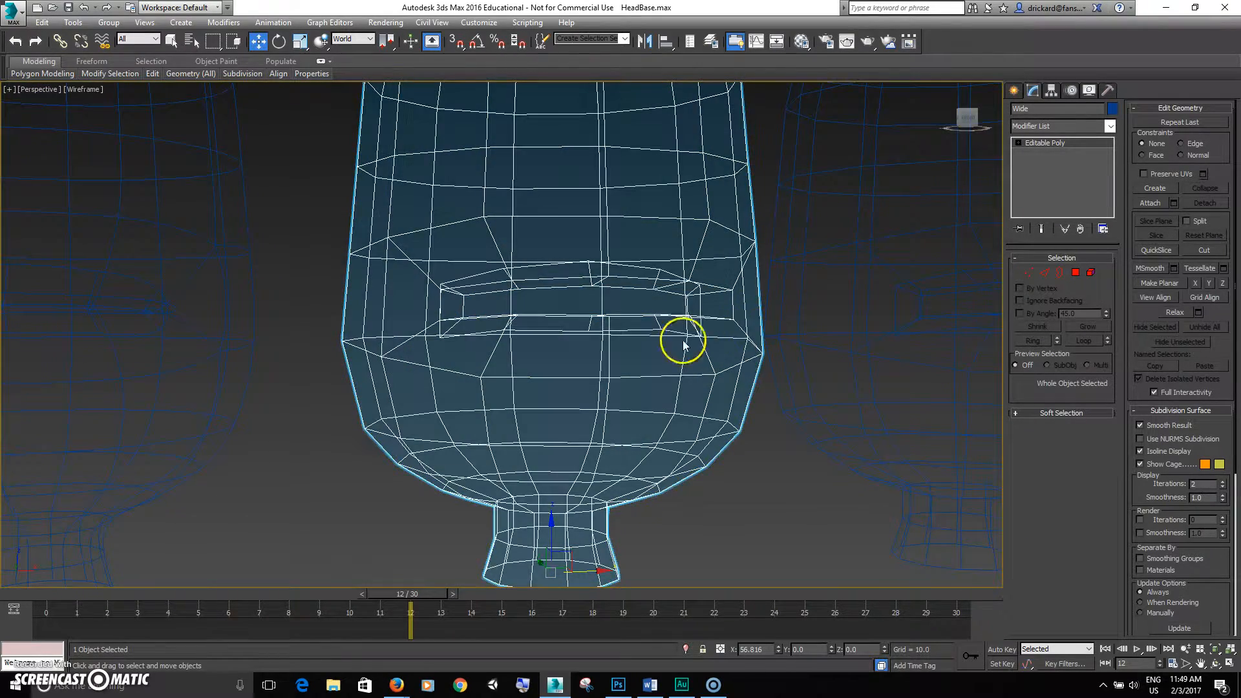
pyautogui.click(1028, 273)
pyautogui.scroll(2, 503, 307)
pyautogui.keyDown('alt'); pyautogui.moveTo(467, 362); pyautogui.dragTo(809, 293, button='middle'); pyautogui.keyUp('alt')
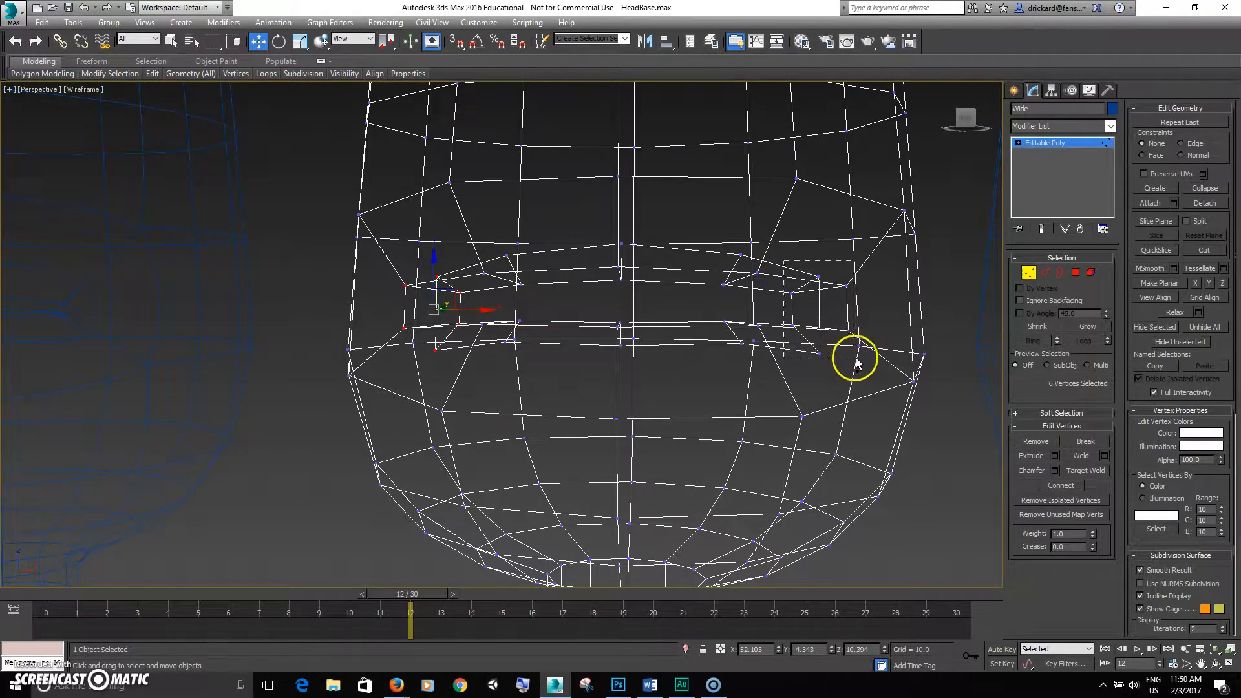
pyautogui.scroll(-3, 817, 381)
pyautogui.press('F3')
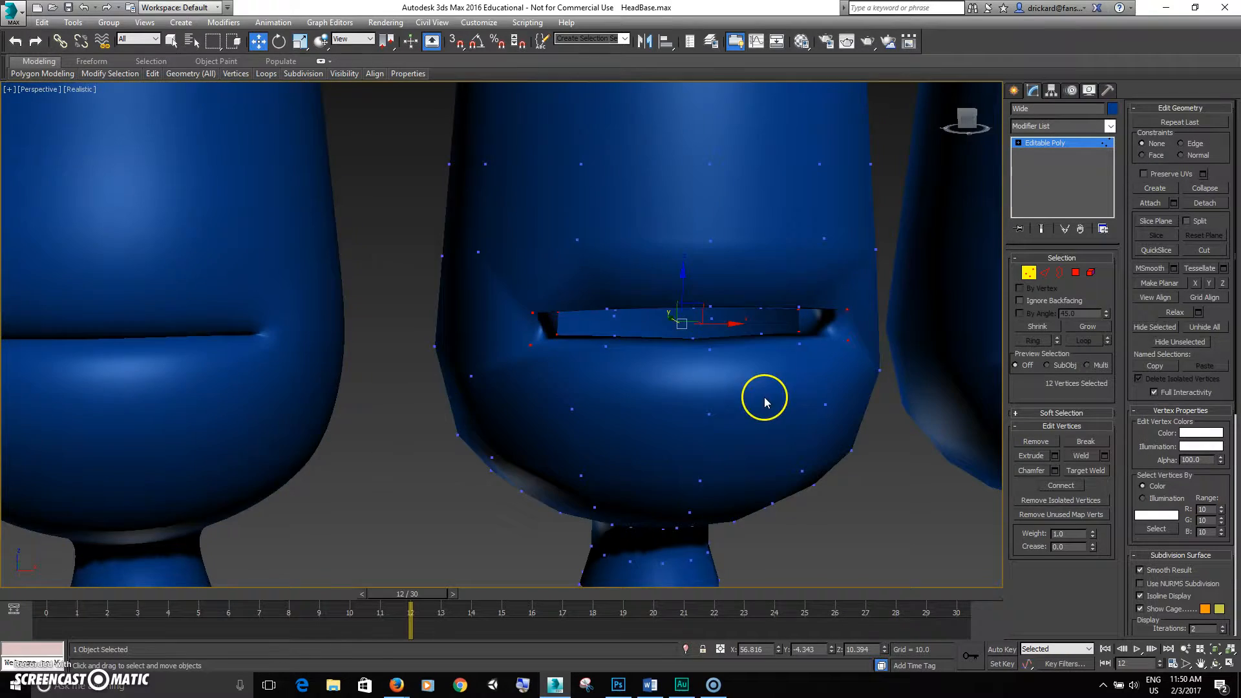
pyautogui.press('F4')
pyautogui.scroll(-2, 693, 366)
pyautogui.keyDown('alt'); pyautogui.moveTo(693, 367); pyautogui.dragTo(666, 366, button='middle'); pyautogui.keyUp('alt')
pyautogui.press('e')
pyautogui.press('r')
pyautogui.moveTo(720, 295); pyautogui.dragTo(732, 299)
# Move the selected mouth-corner vertices backward along Y to follow the curve of the head.
pyautogui.keyDown('alt'); pyautogui.moveTo(679, 346); pyautogui.dragTo(754, 348, button='middle'); pyautogui.keyUp('alt')
pyautogui.press('w')
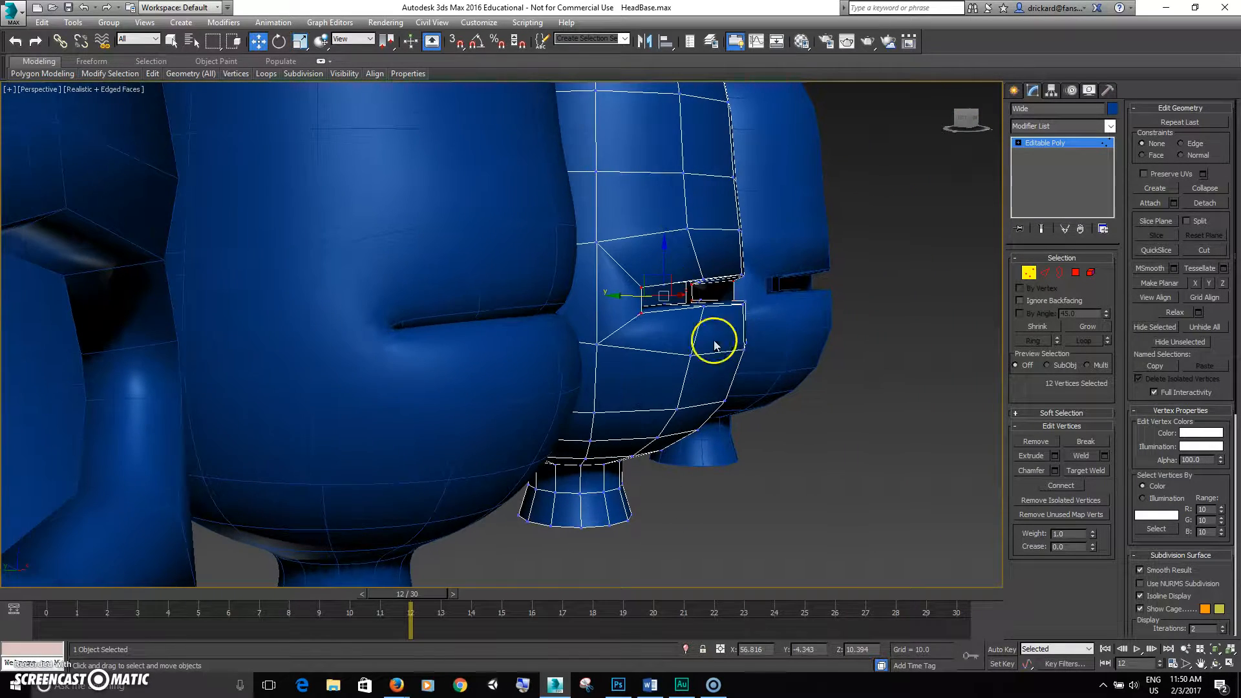
pyautogui.moveTo(629, 297); pyautogui.dragTo(607, 295)
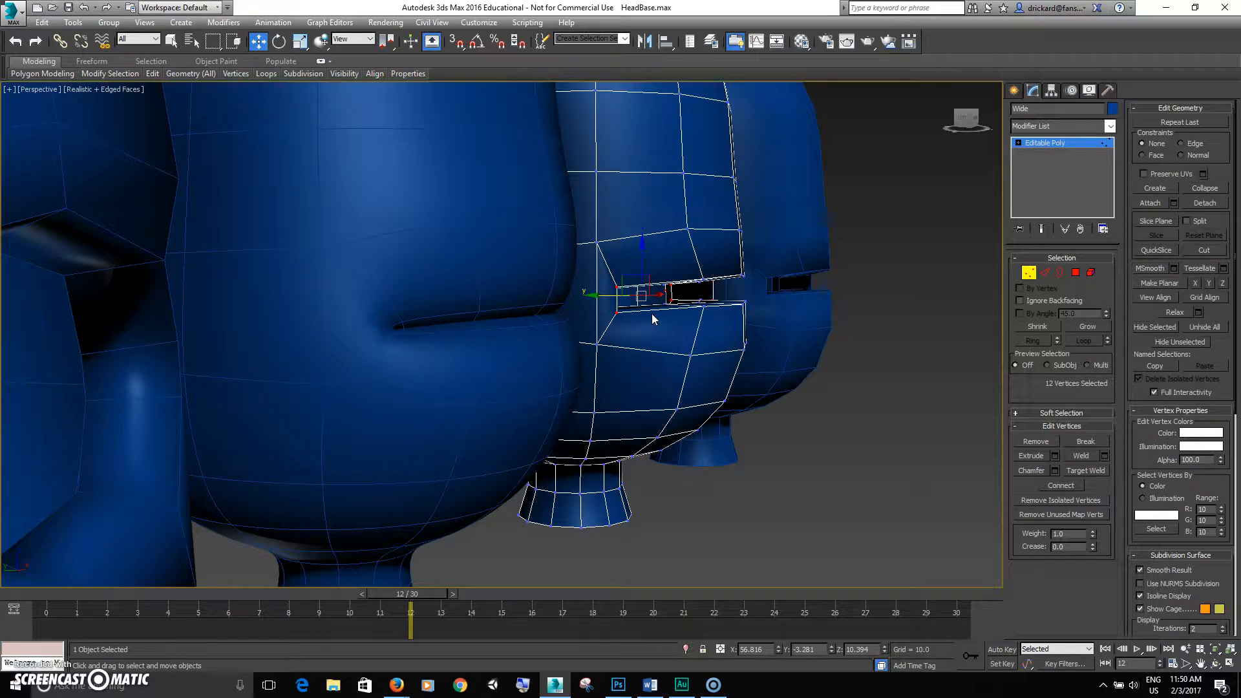
pyautogui.keyDown('alt'); pyautogui.moveTo(652, 313); pyautogui.dragTo(529, 306, button='middle'); pyautogui.keyUp('alt')
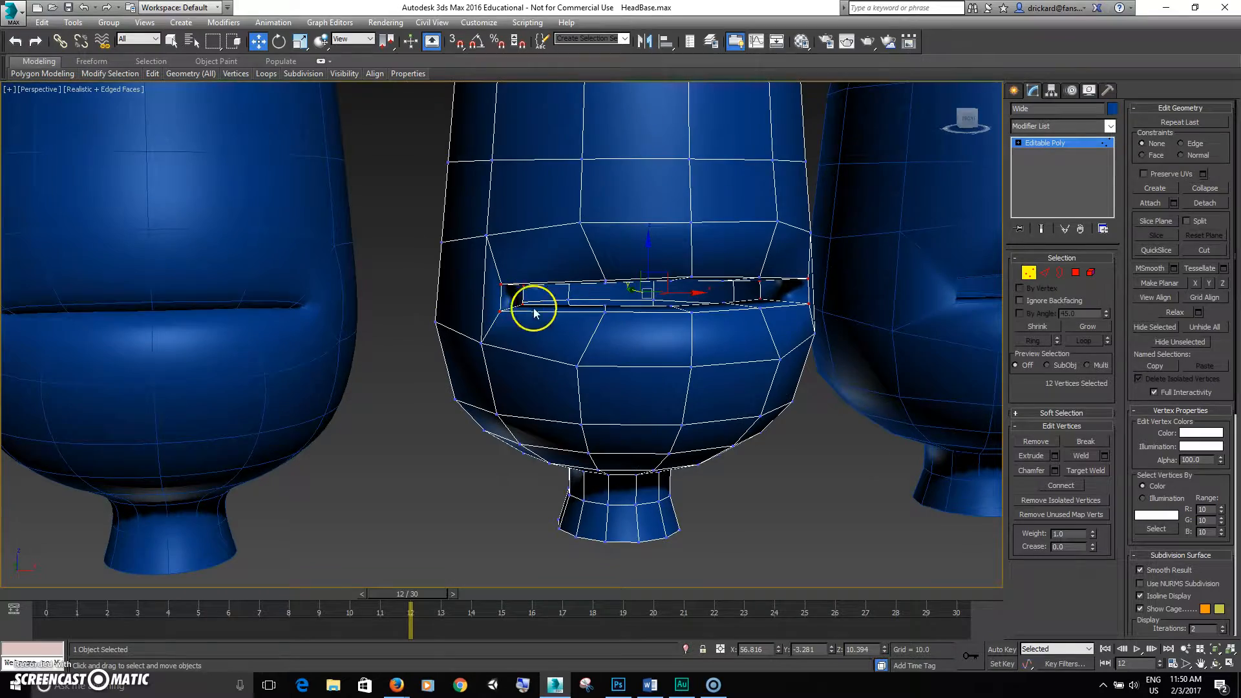
# Select the 12 upper and lower lip vertices on both sides of the mouth's centre and scale them apart horizontally.
pyautogui.moveTo(593, 339)
pyautogui.keyDown('alt'); pyautogui.mouseDown(button='middle')
pyautogui.moveTo(629, 347)
pyautogui.moveTo(570, 266)
pyautogui.moveTo(582, 254)
pyautogui.mouseUp(button='middle'); pyautogui.keyUp('alt')
pyautogui.press('F3')
pyautogui.keyDown('alt'); pyautogui.moveTo(628, 340); pyautogui.dragTo(748, 253, button='middle'); pyautogui.keyUp('alt')
pyautogui.keyDown('ctrl'); pyautogui.moveTo(781, 336); pyautogui.dragTo(789, 332); pyautogui.keyUp('ctrl')
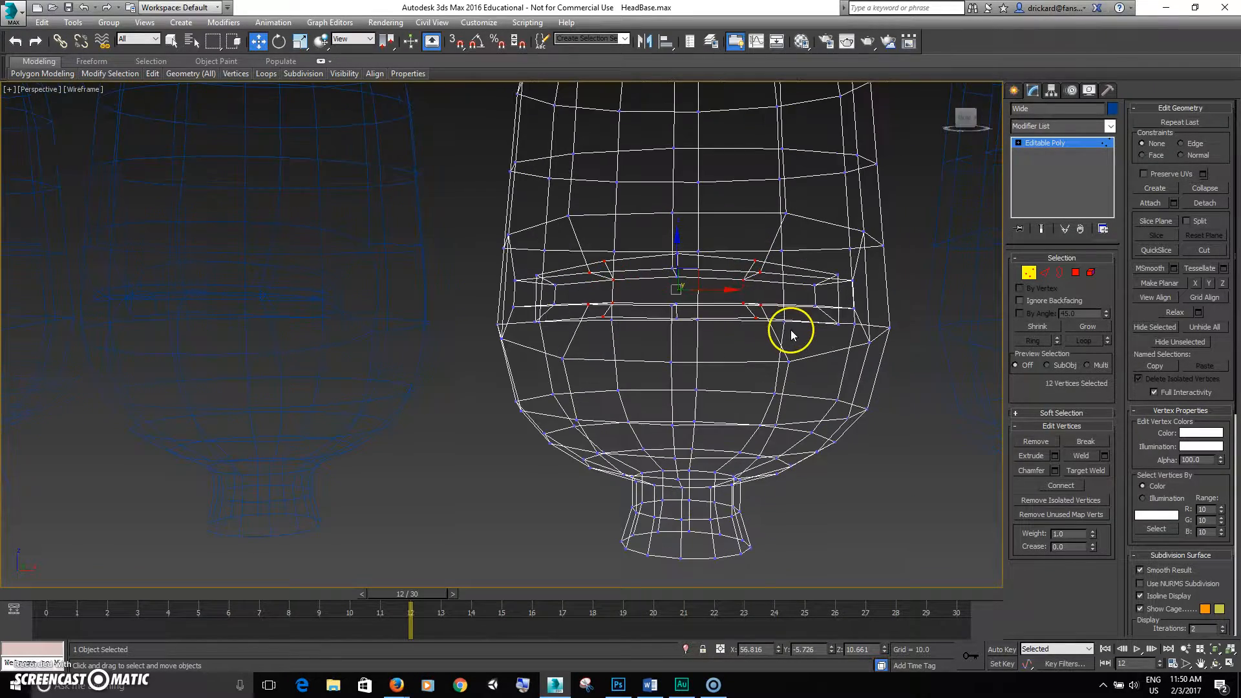
pyautogui.press('F3')
pyautogui.press('F4')
pyautogui.keyDown('alt'); pyautogui.moveTo(775, 341); pyautogui.dragTo(765, 339, button='middle'); pyautogui.keyUp('alt')
pyautogui.press('r')
pyautogui.moveTo(619, 291); pyautogui.dragTo(611, 291)
pyautogui.keyDown('alt'); pyautogui.moveTo(612, 291); pyautogui.dragTo(683, 298, button='middle'); pyautogui.keyUp('alt')
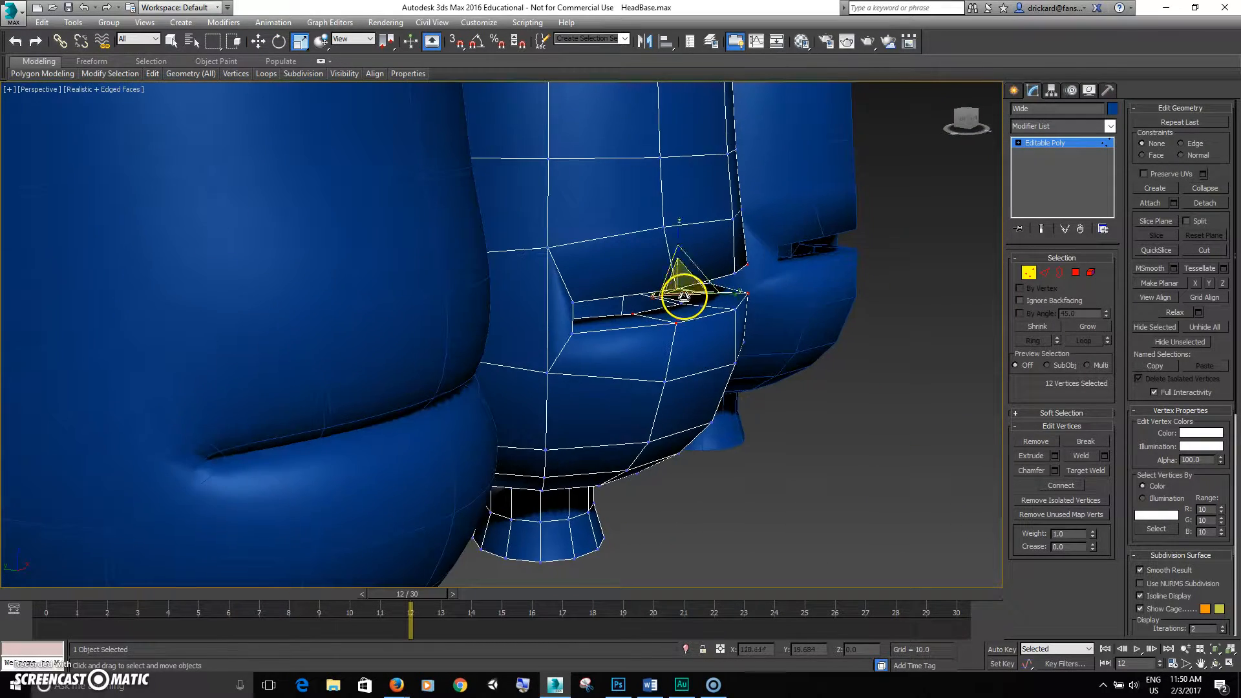
pyautogui.press('w')
# Select the four cheek vertices above and below the mouth corners and scale them apart horizontally.
pyautogui.keyDown('alt'); pyautogui.moveTo(637, 288); pyautogui.dragTo(528, 280, button='middle'); pyautogui.keyUp('alt')
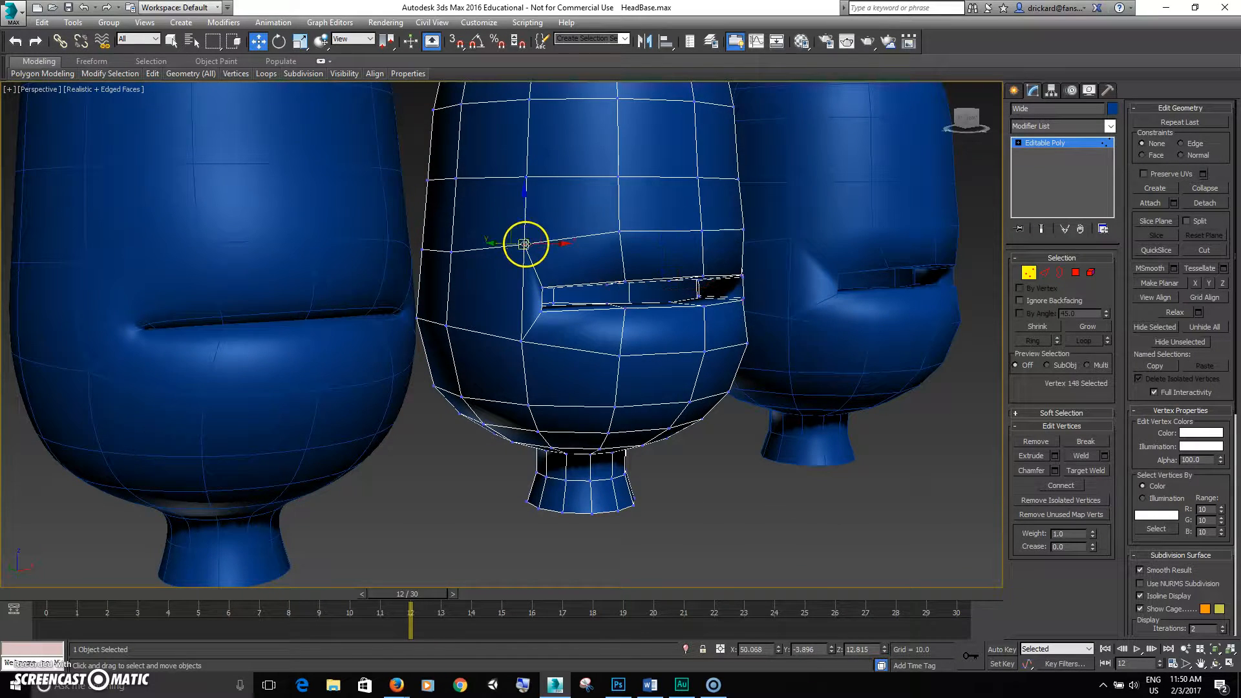
pyautogui.keyDown('alt'); pyautogui.moveTo(523, 342); pyautogui.dragTo(850, 252, button='middle'); pyautogui.keyUp('alt')
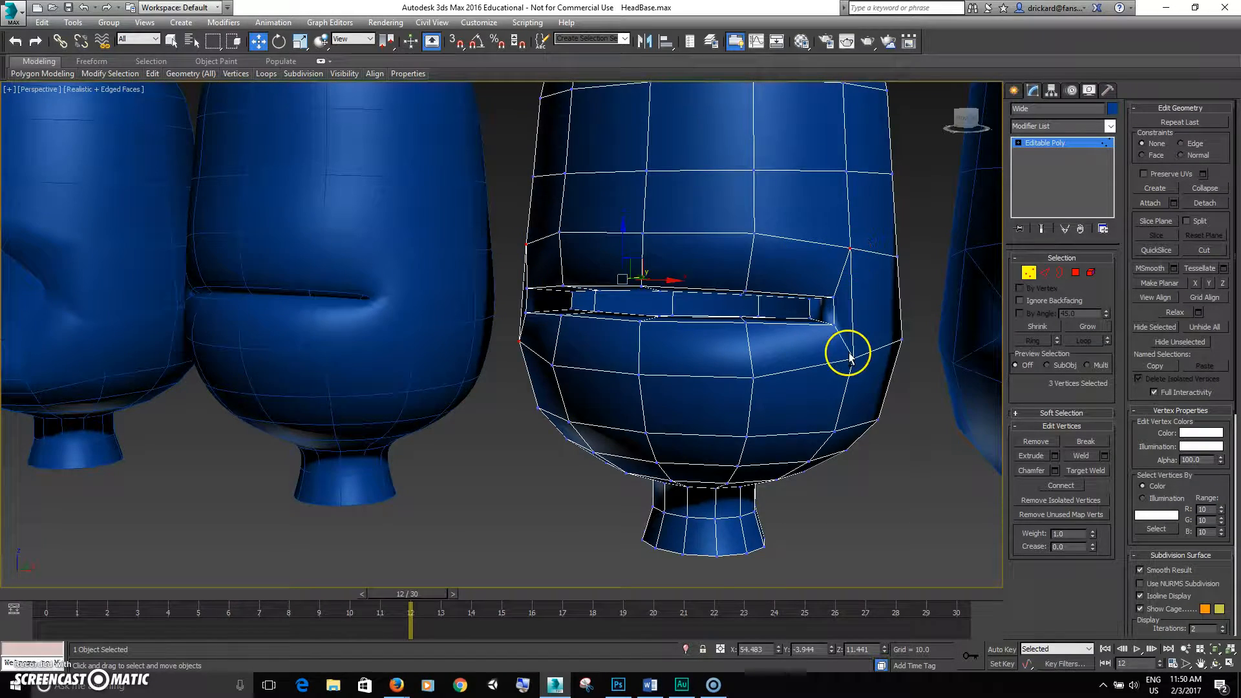
pyautogui.keyDown('alt'); pyautogui.moveTo(833, 323); pyautogui.dragTo(774, 327, button='middle'); pyautogui.keyUp('alt')
pyautogui.press('e')
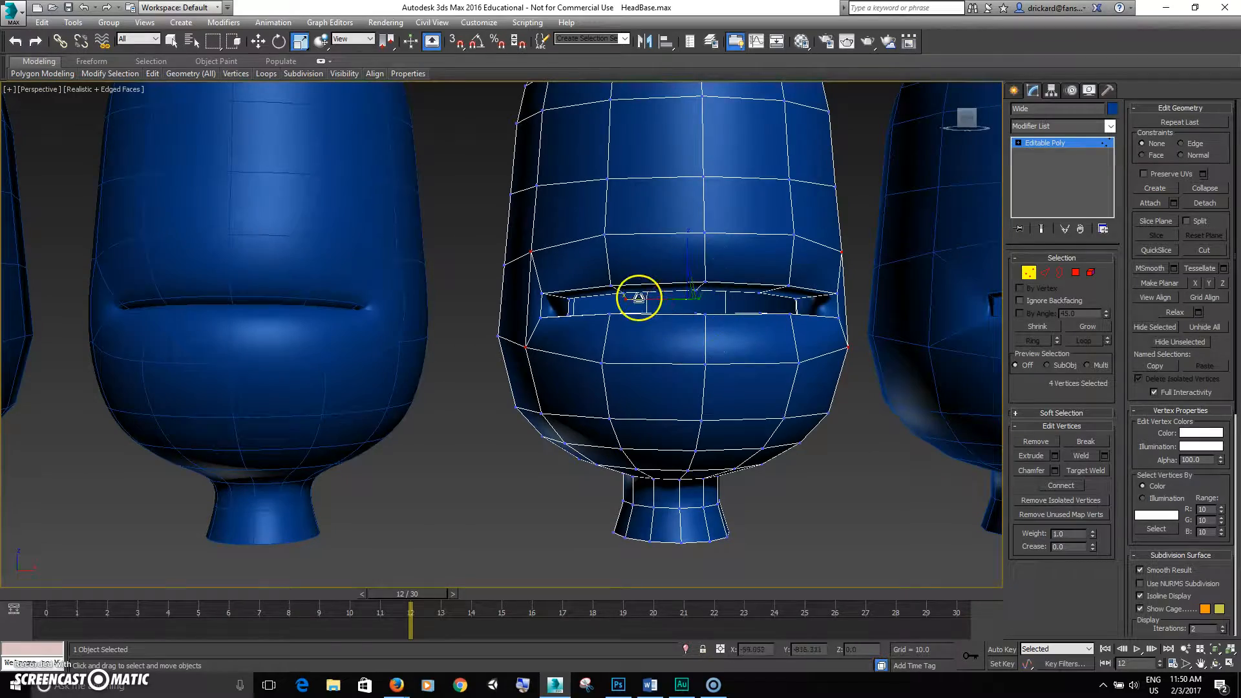
pyautogui.keyDown('alt'); pyautogui.moveTo(630, 299); pyautogui.dragTo(653, 281, button='middle'); pyautogui.keyUp('alt')
pyautogui.scroll(2, 658, 296)
pyautogui.moveTo(652, 285); pyautogui.dragTo(650, 284)
# Move the four selected cheek vertices backward so the cheeks follow the widened mouth.
pyautogui.keyDown('alt'); pyautogui.moveTo(649, 283); pyautogui.dragTo(714, 274, button='middle'); pyautogui.keyUp('alt')
pyautogui.press('w')
pyautogui.moveTo(683, 318); pyautogui.dragTo(674, 323)
pyautogui.keyDown('alt'); pyautogui.moveTo(673, 324); pyautogui.dragTo(728, 374, button='middle'); pyautogui.keyUp('alt')
# Finish vertex editing on the Wide head and open the Morpher modifier's settings on HeadBase.
pyautogui.scroll(-4, 728, 371)
pyautogui.moveTo(653, 371); pyautogui.dragTo(798, 349, button='middle')
pyautogui.moveTo(517, 391); pyautogui.dragTo(638, 395, button='middle')
pyautogui.click(1031, 279)
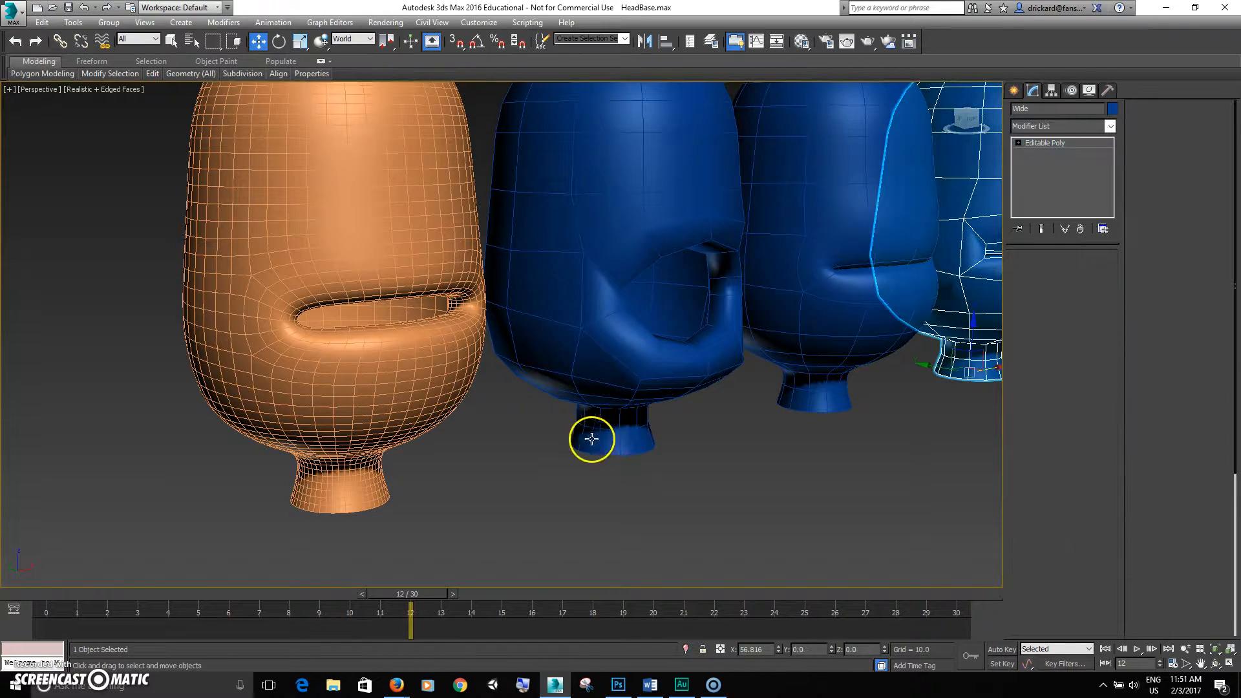
pyautogui.click(438, 402)
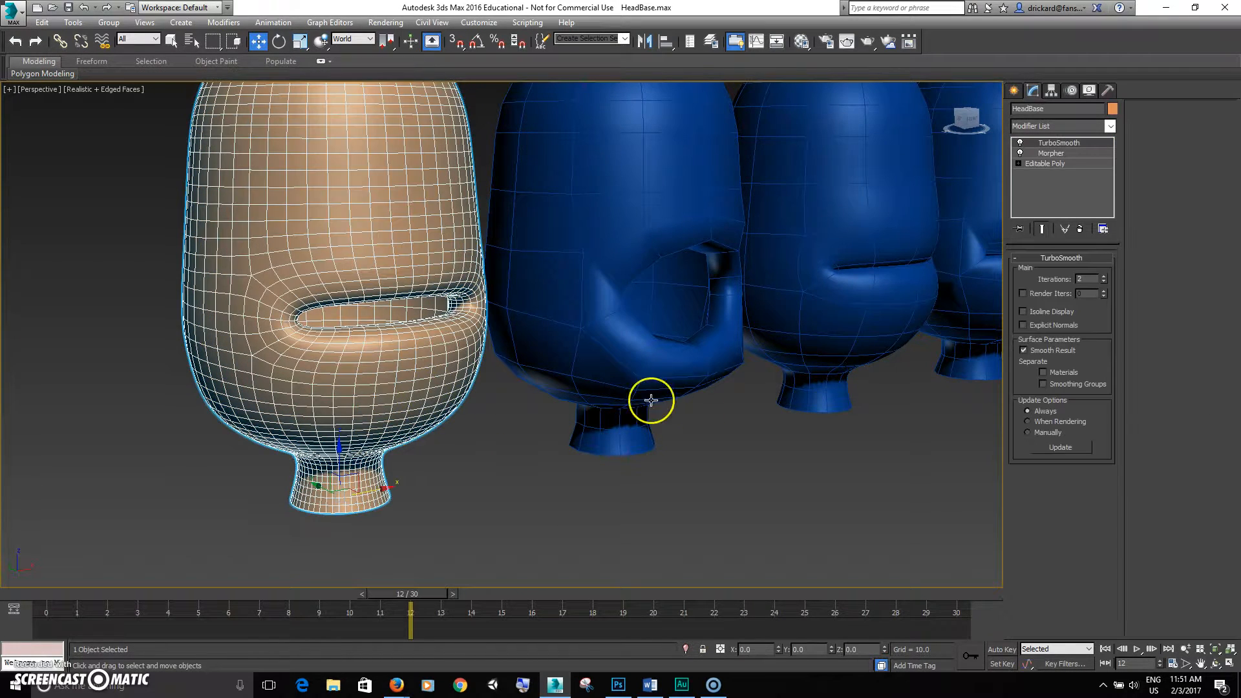
pyautogui.click(1056, 154)
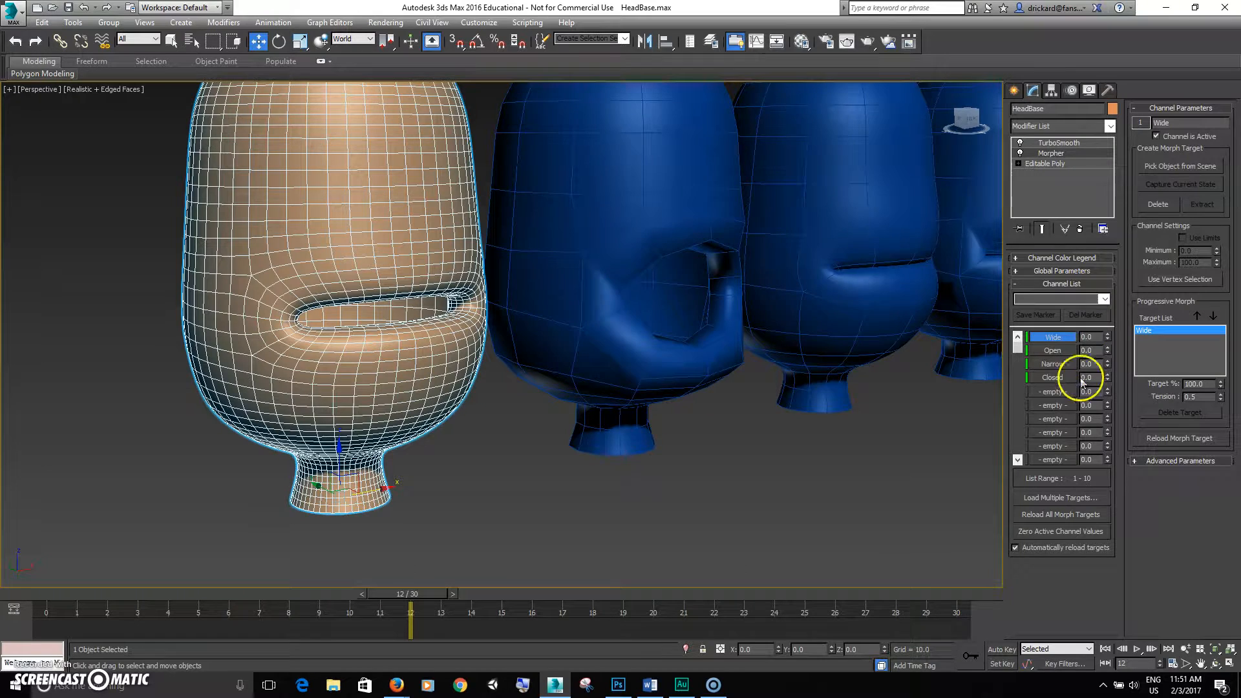
# With Auto Key on, set the Wide channel to 100 at frame 15 and 0 at frame 30, then turn Auto Key off.
pyautogui.click(1001, 649)
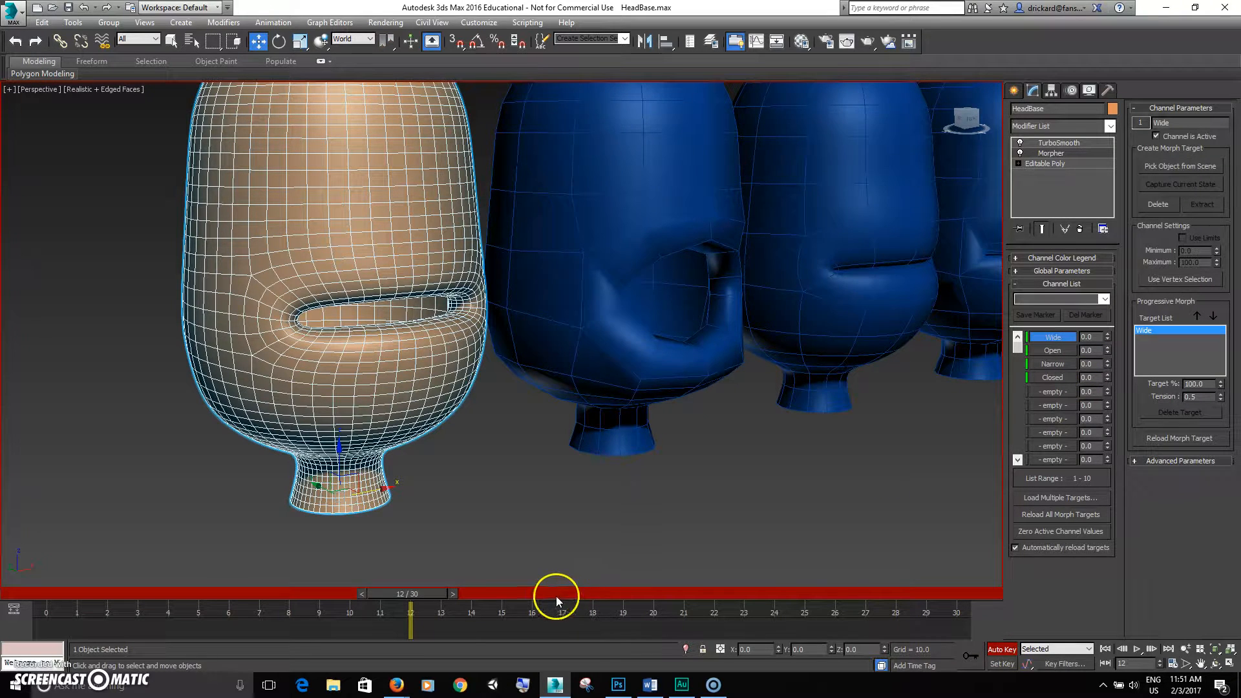
pyautogui.moveTo(558, 596); pyautogui.dragTo(541, 595)
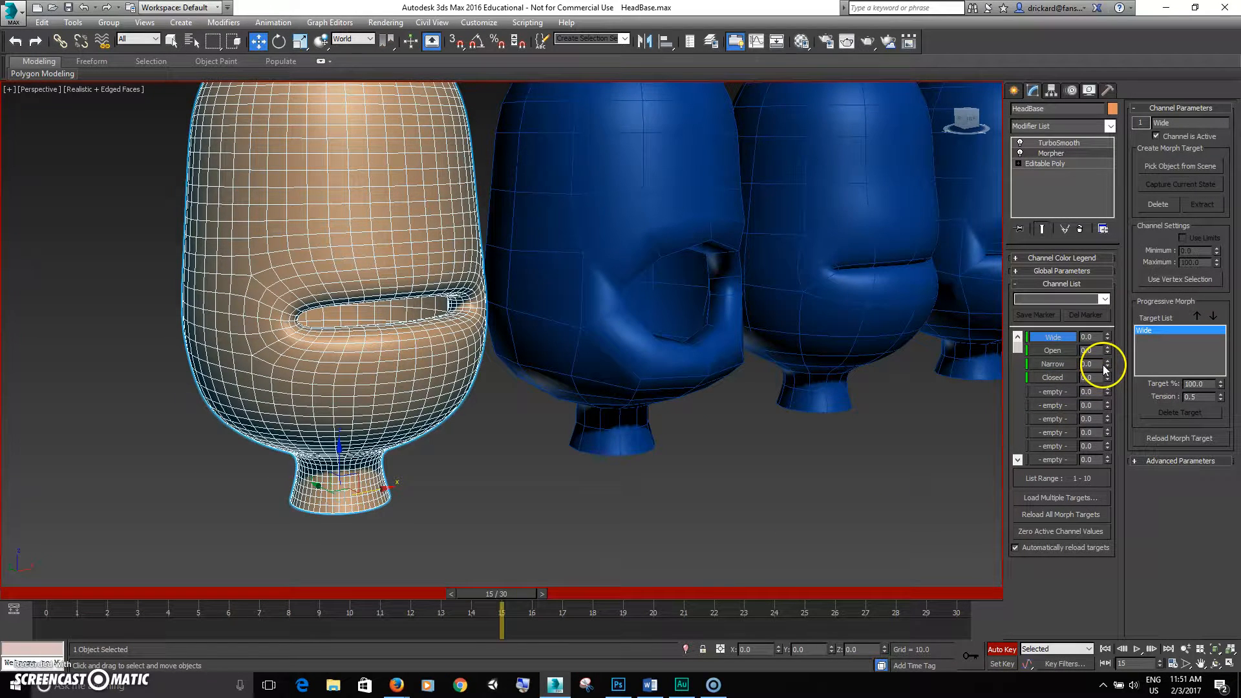
pyautogui.moveTo(1109, 336); pyautogui.dragTo(1116, 185)
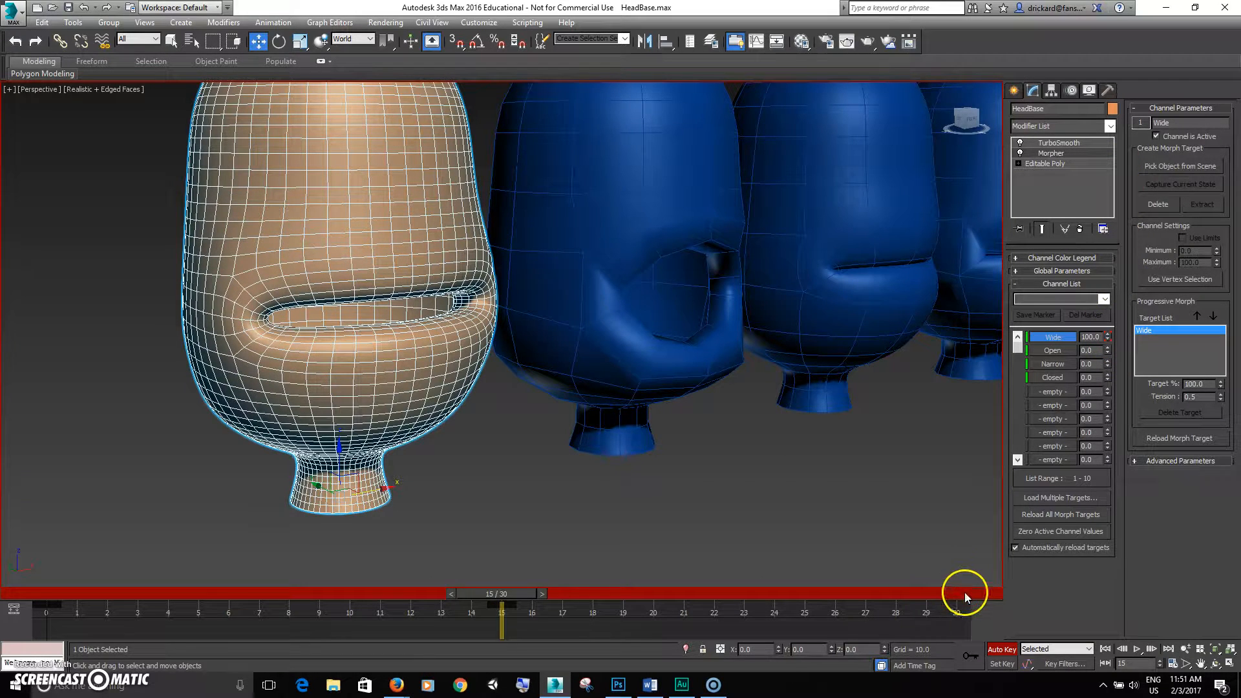
pyautogui.rightClick(1108, 341)
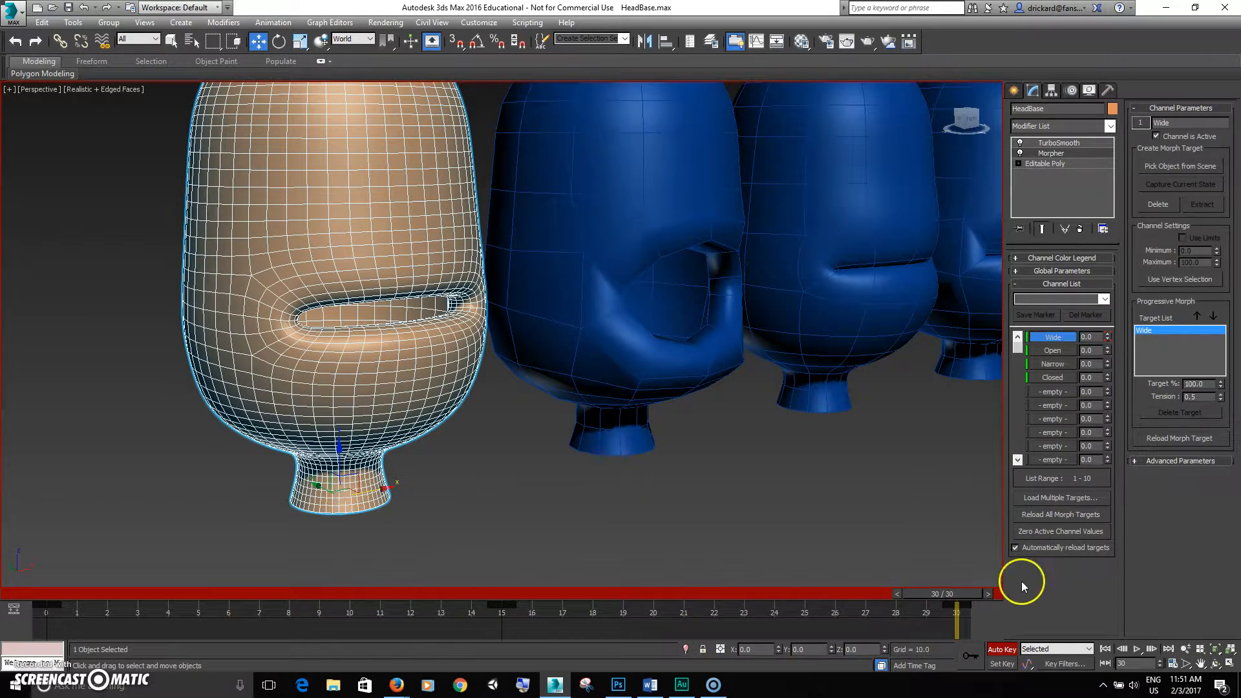
pyautogui.click(1001, 649)
# Play the mouth-widening animation and examine the HeadBase mouth from the side and front, then stop playback.
pyautogui.press('/')
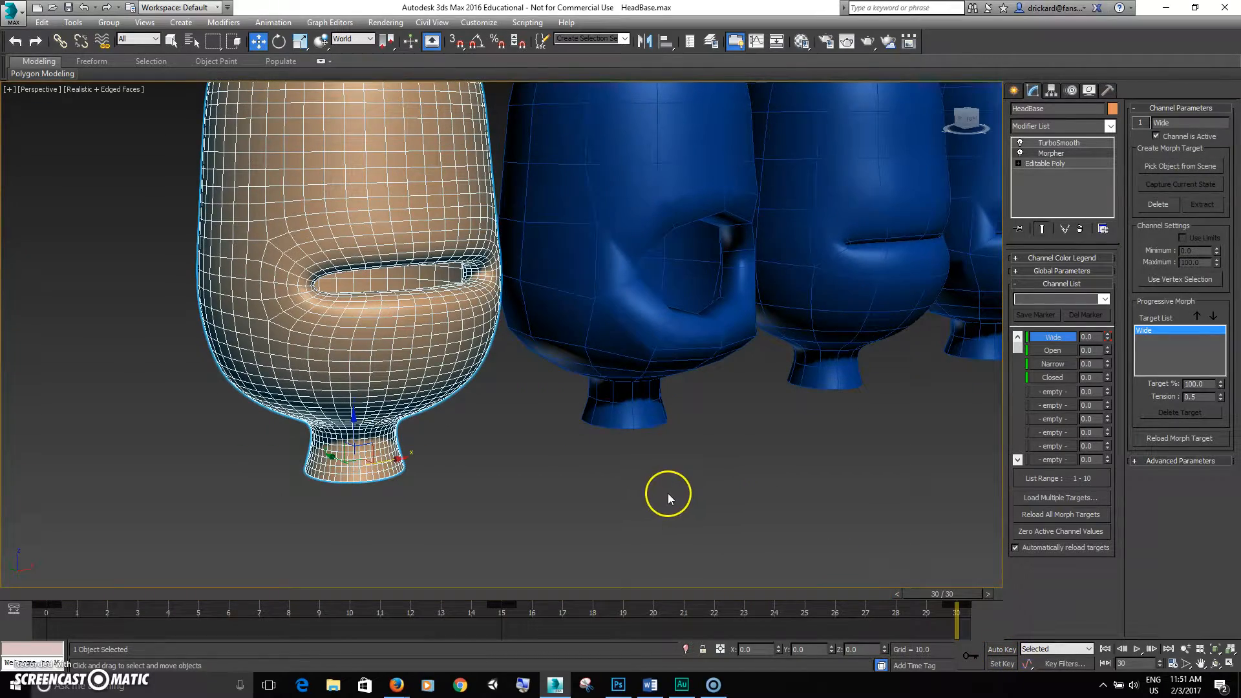
pyautogui.keyDown('alt'); pyautogui.moveTo(458, 487); pyautogui.dragTo(421, 488, button='middle'); pyautogui.keyUp('alt')
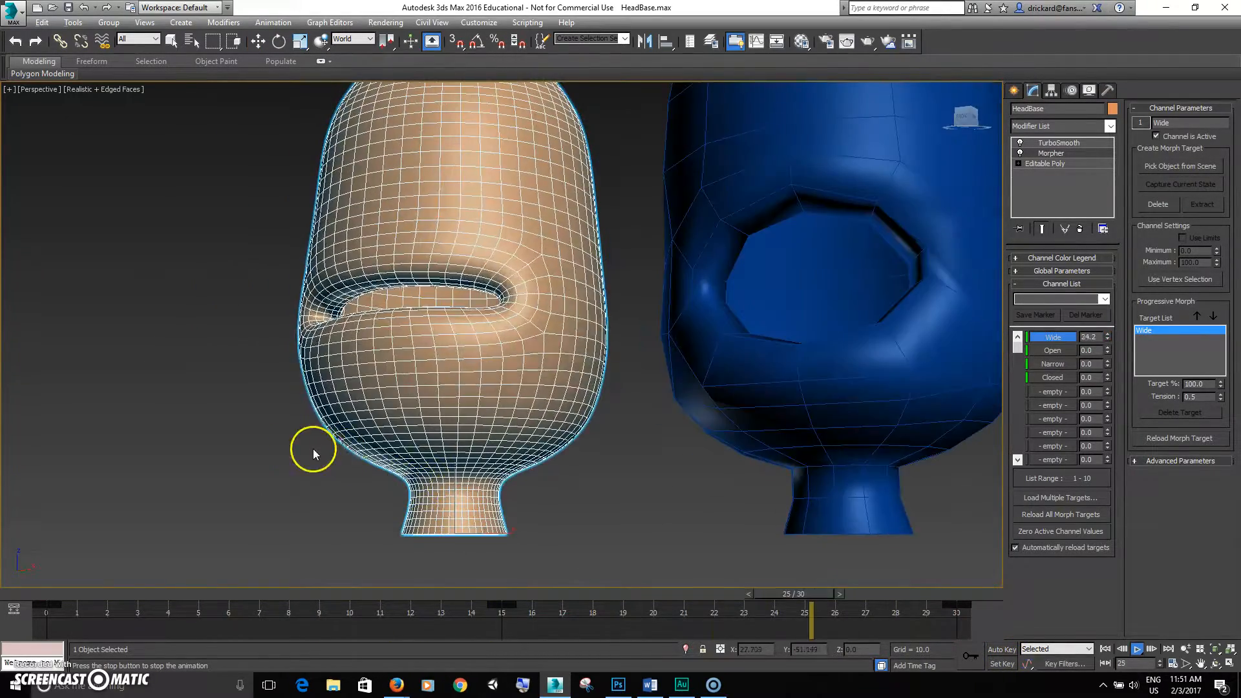
pyautogui.scroll(5, 351, 419)
pyautogui.scroll(-6, 381, 421)
pyautogui.scroll(5, 590, 382)
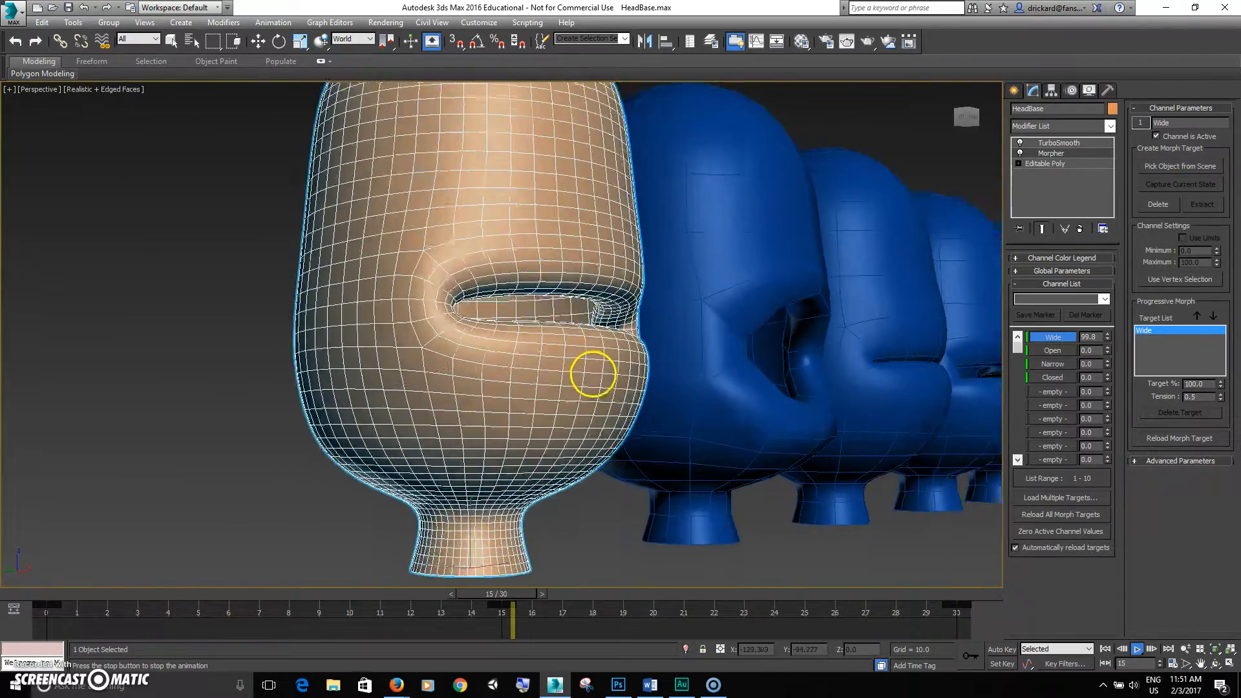
pyautogui.keyDown('alt'); pyautogui.moveTo(621, 373); pyautogui.dragTo(632, 396, button='middle'); pyautogui.keyUp('alt')
pyautogui.scroll(-3, 644, 396)
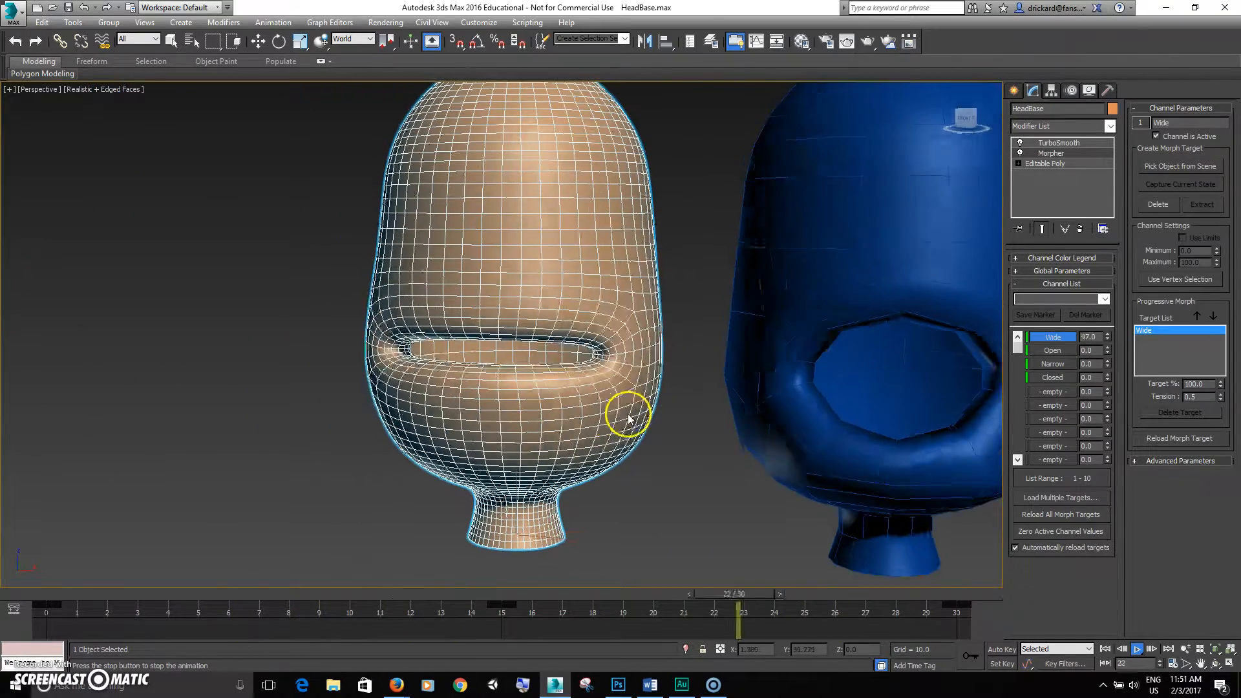
pyautogui.keyDown('alt'); pyautogui.moveTo(611, 409); pyautogui.dragTo(700, 338, button='middle'); pyautogui.keyUp('alt')
pyautogui.press('Escape')
# Select the vertical cheek edge beside each mouth corner of the Wide head and enable Soft Selection with a falloff of 8.6.
pyautogui.click(718, 377)
pyautogui.scroll(2, 701, 339)
pyautogui.scroll(-1, 701, 338)
pyautogui.click(1041, 272)
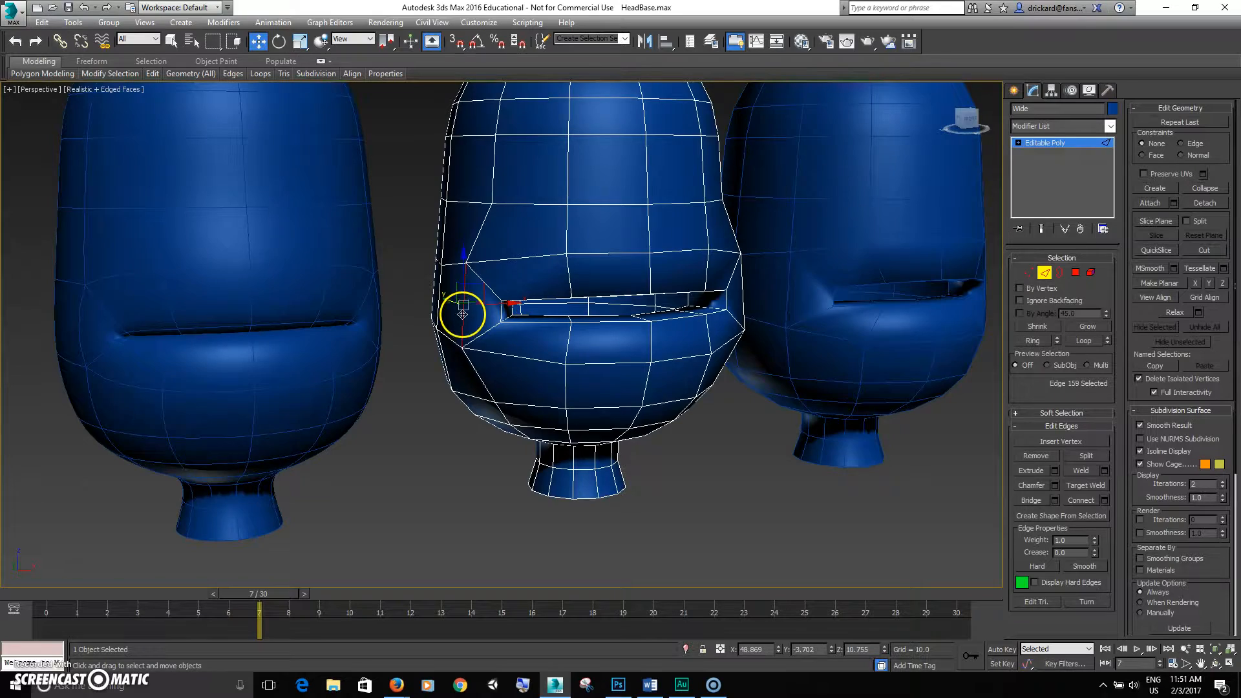
pyautogui.keyDown('alt'); pyautogui.moveTo(463, 314); pyautogui.dragTo(546, 313, button='middle'); pyautogui.keyUp('alt')
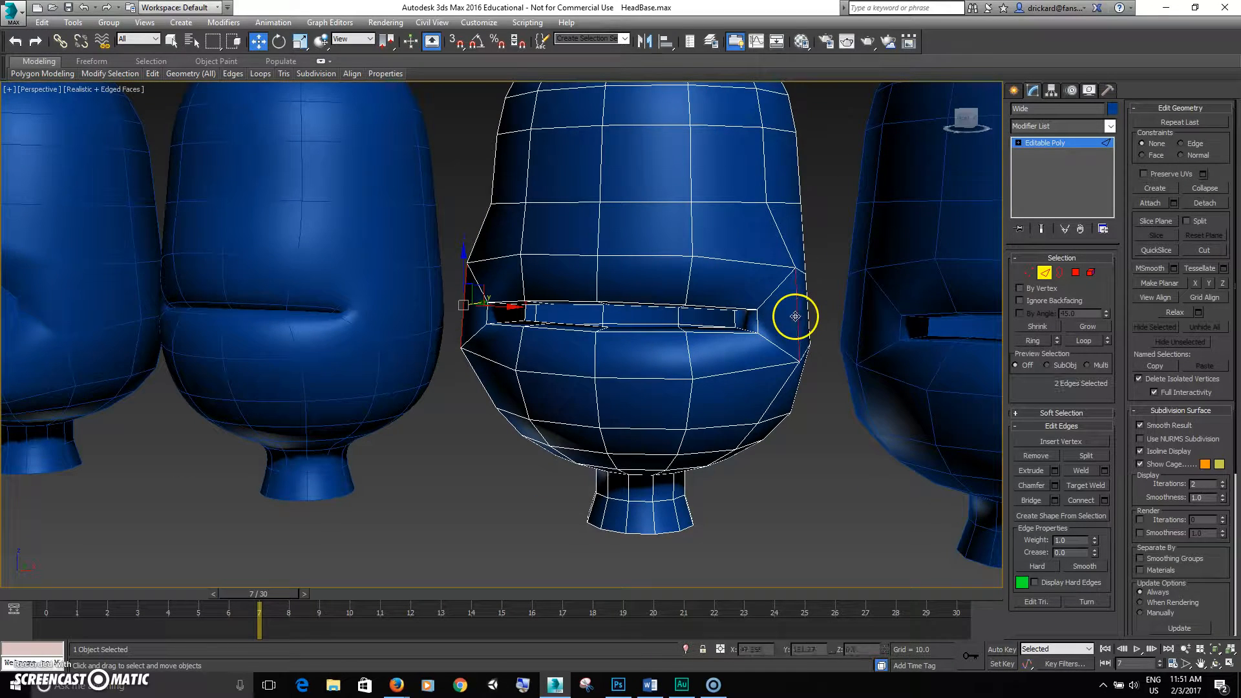
pyautogui.click(1033, 412)
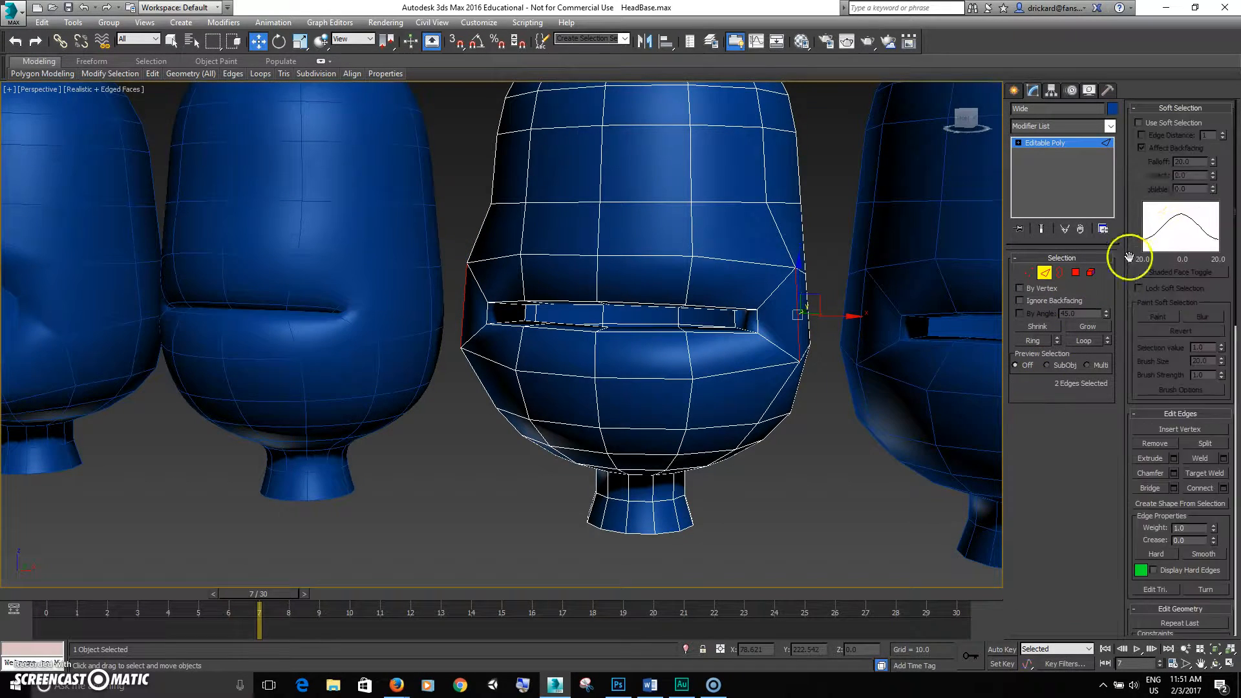
pyautogui.click(1153, 122)
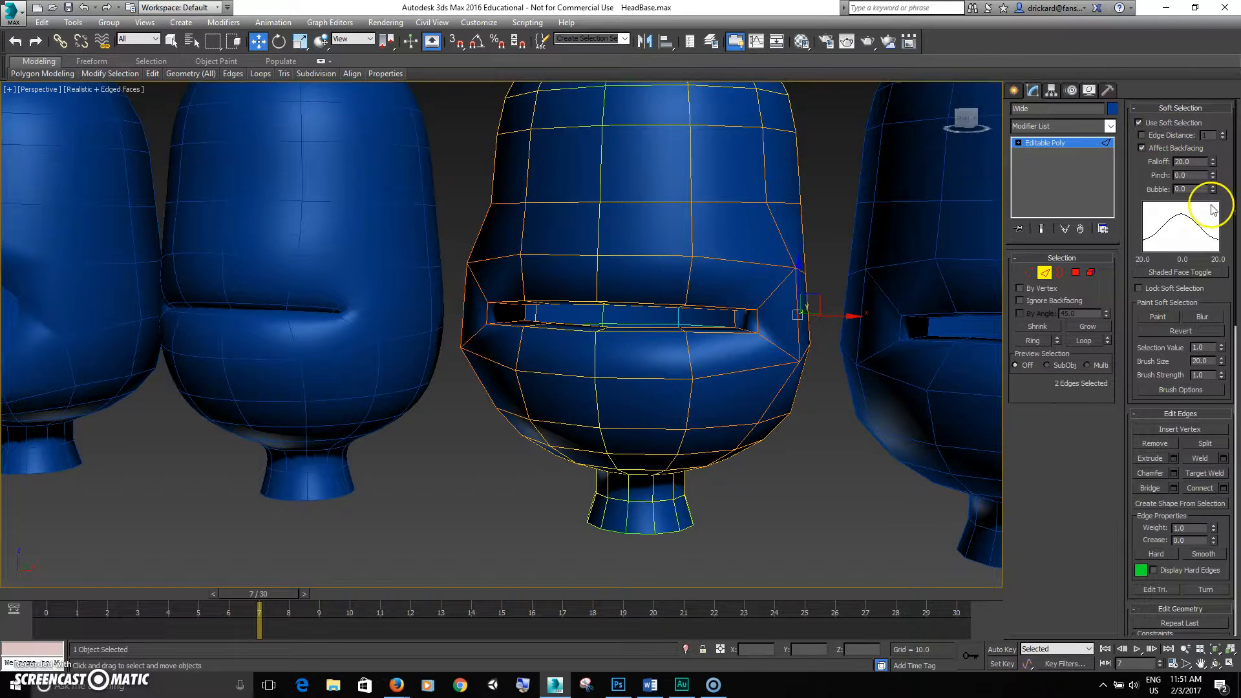
pyautogui.moveTo(1215, 160); pyautogui.dragTo(1214, 197)
pyautogui.keyDown('alt'); pyautogui.moveTo(541, 332); pyautogui.dragTo(589, 330, button='middle'); pyautogui.keyUp('alt')
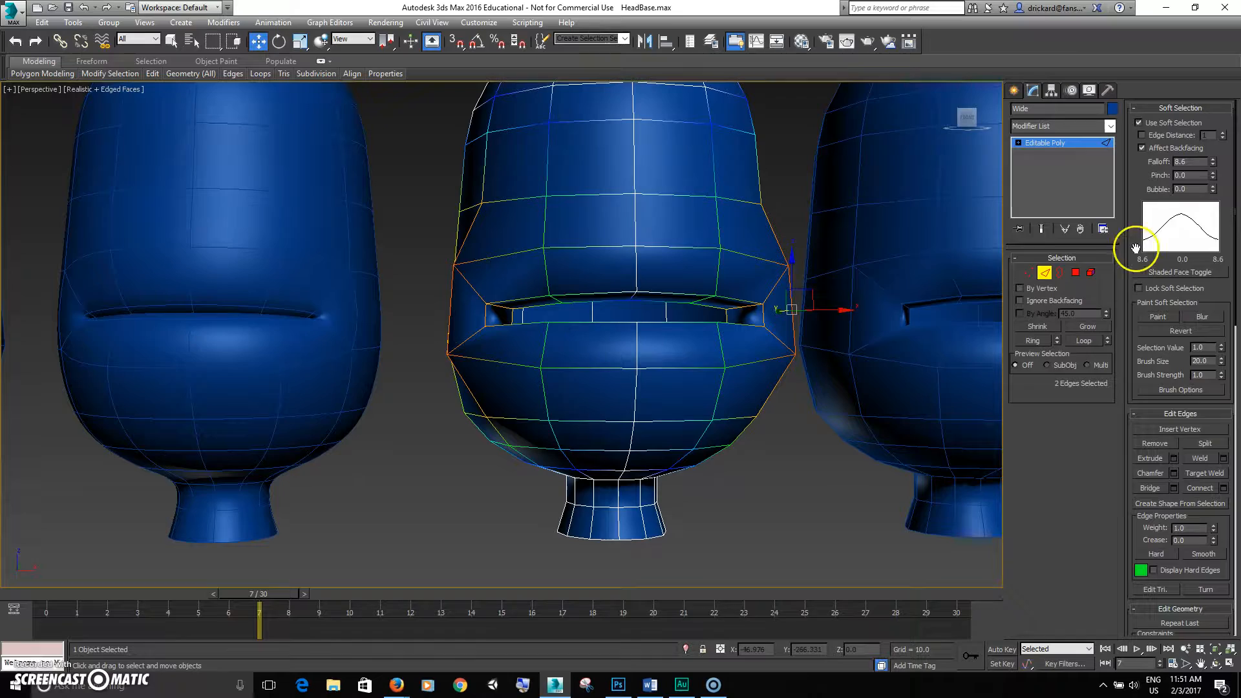
# Switch to the cheek vertices and, with soft selection, scale them apart horizontally and shift them slightly backward.
pyautogui.click(1028, 275)
pyautogui.press('r')
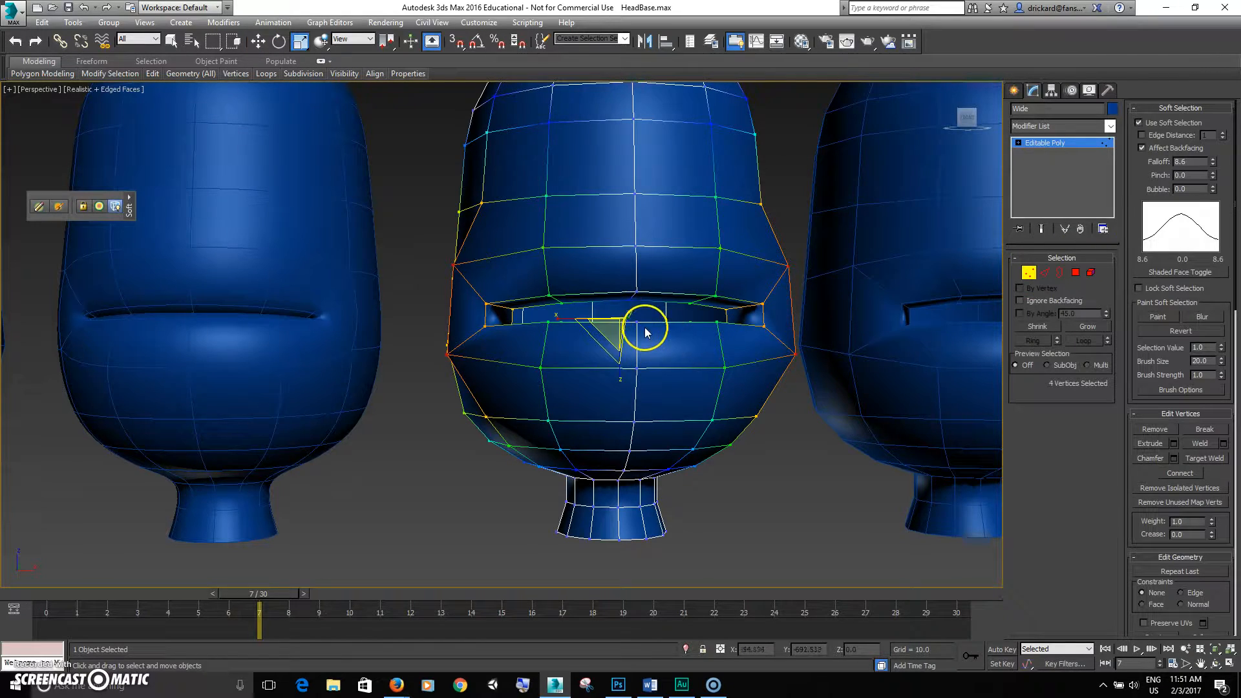
pyautogui.moveTo(565, 324); pyautogui.dragTo(556, 321)
pyautogui.keyDown('alt'); pyautogui.moveTo(557, 321); pyautogui.dragTo(563, 241, button='middle'); pyautogui.keyUp('alt')
pyautogui.press('w')
pyautogui.moveTo(617, 350); pyautogui.dragTo(613, 357)
# Play the animation to check the reshaped Wide morph on HeadBase, exit vertex editing, and stop playback.
pyautogui.keyDown('alt'); pyautogui.moveTo(613, 358); pyautogui.dragTo(452, 437, button='middle'); pyautogui.keyUp('alt')
pyautogui.press('/')
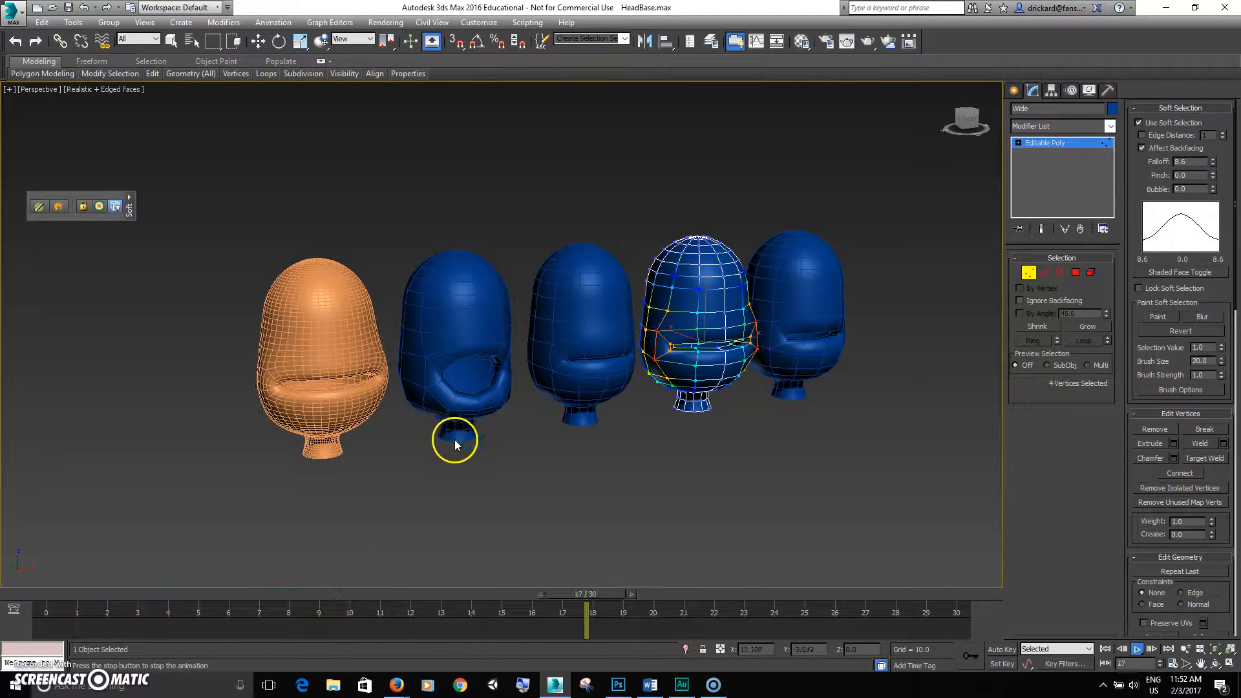
pyautogui.click(1028, 272)
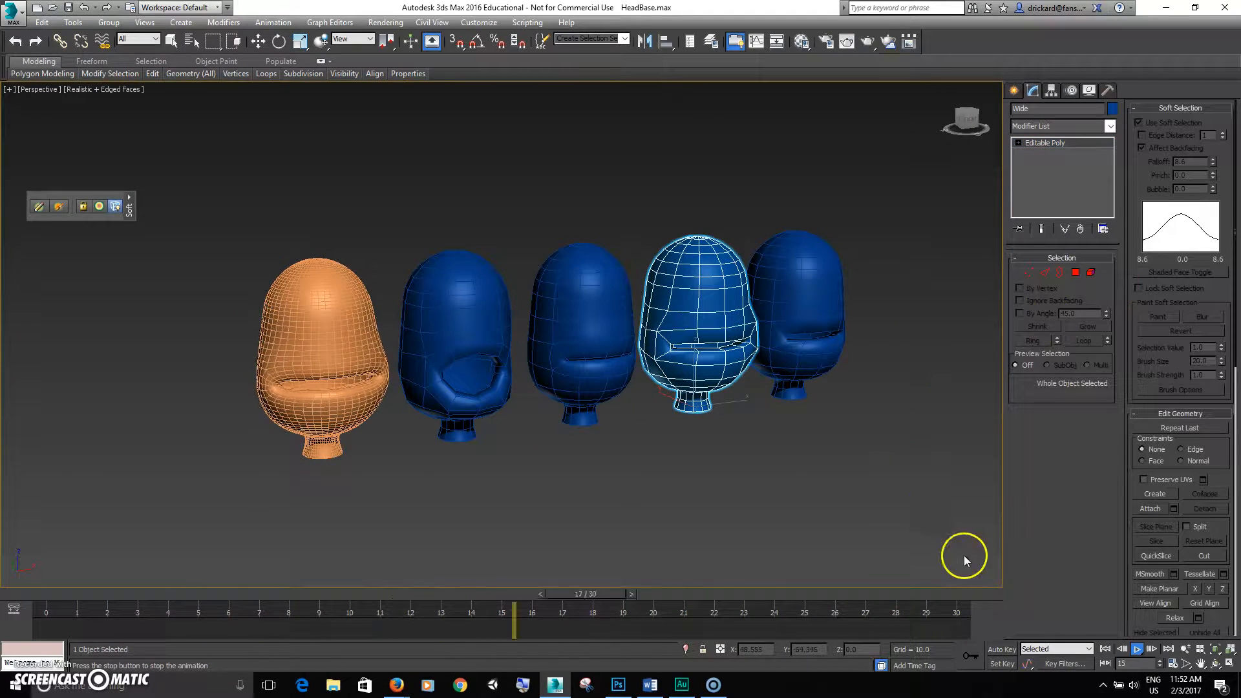
pyautogui.click(1137, 649)
# Select the Narrow head, the last blue morph target in the row, for mouth editing.
pyautogui.press('w')
pyautogui.click(894, 513)
pyautogui.click(821, 355)
pyautogui.keyDown('alt'); pyautogui.moveTo(822, 355); pyautogui.dragTo(693, 352, button='middle'); pyautogui.keyUp('alt')
pyautogui.scroll(5, 692, 352)
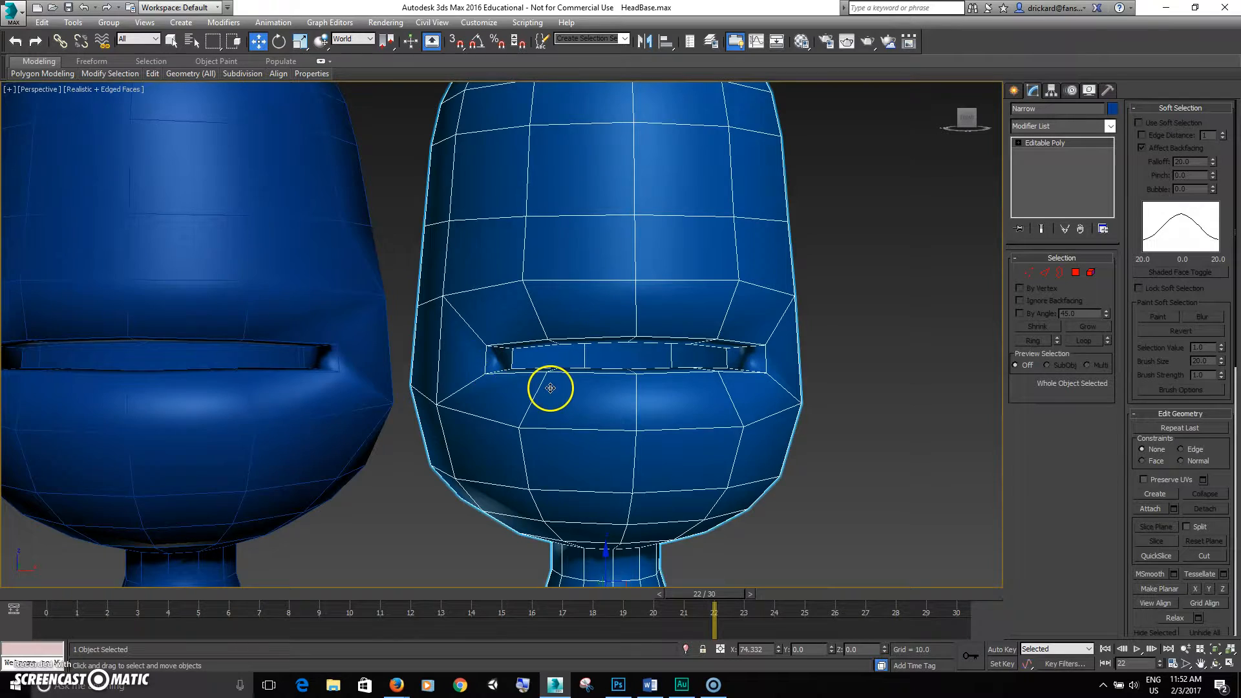
pyautogui.moveTo(550, 388); pyautogui.dragTo(687, 352, button='middle')
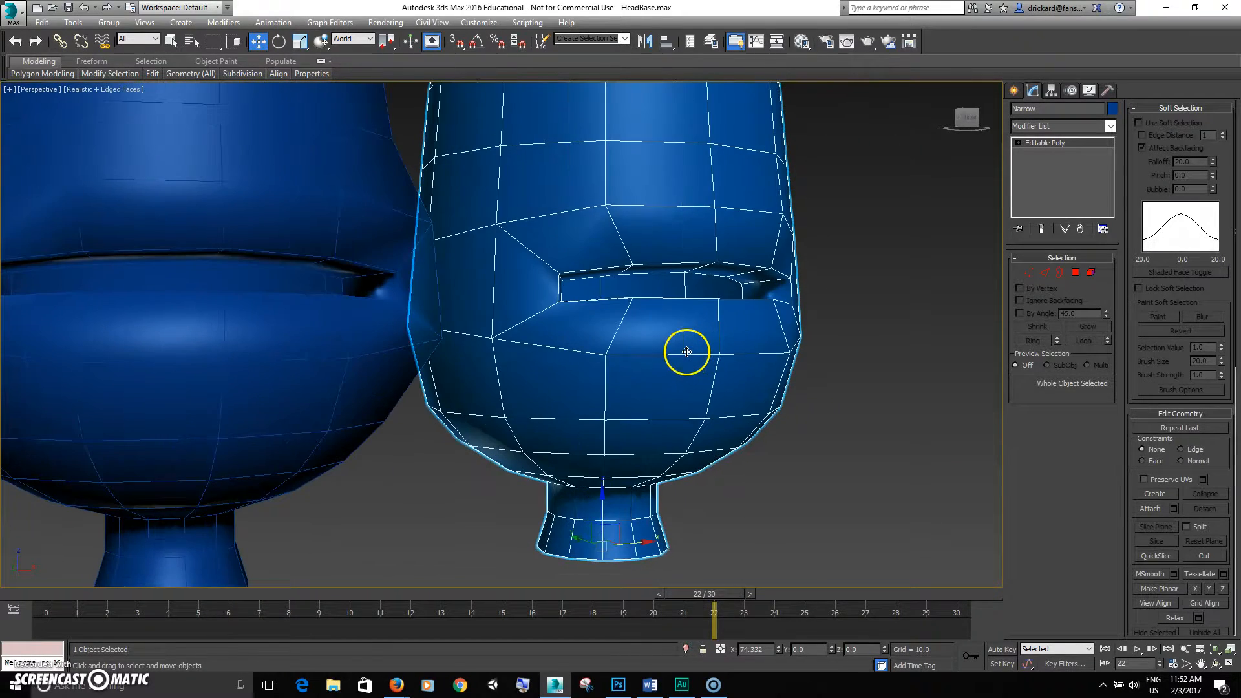
# Select the full loop of polygons lining the inside of the lips on the Narrow head.
pyautogui.click(1030, 273)
pyautogui.click(718, 262)
pyautogui.moveTo(719, 265)
pyautogui.keyDown('alt'); pyautogui.mouseDown(button='middle')
pyautogui.moveTo(671, 266)
pyautogui.moveTo(706, 259)
pyautogui.mouseUp(button='middle'); pyautogui.keyUp('alt')
pyautogui.scroll(2, 671, 266)
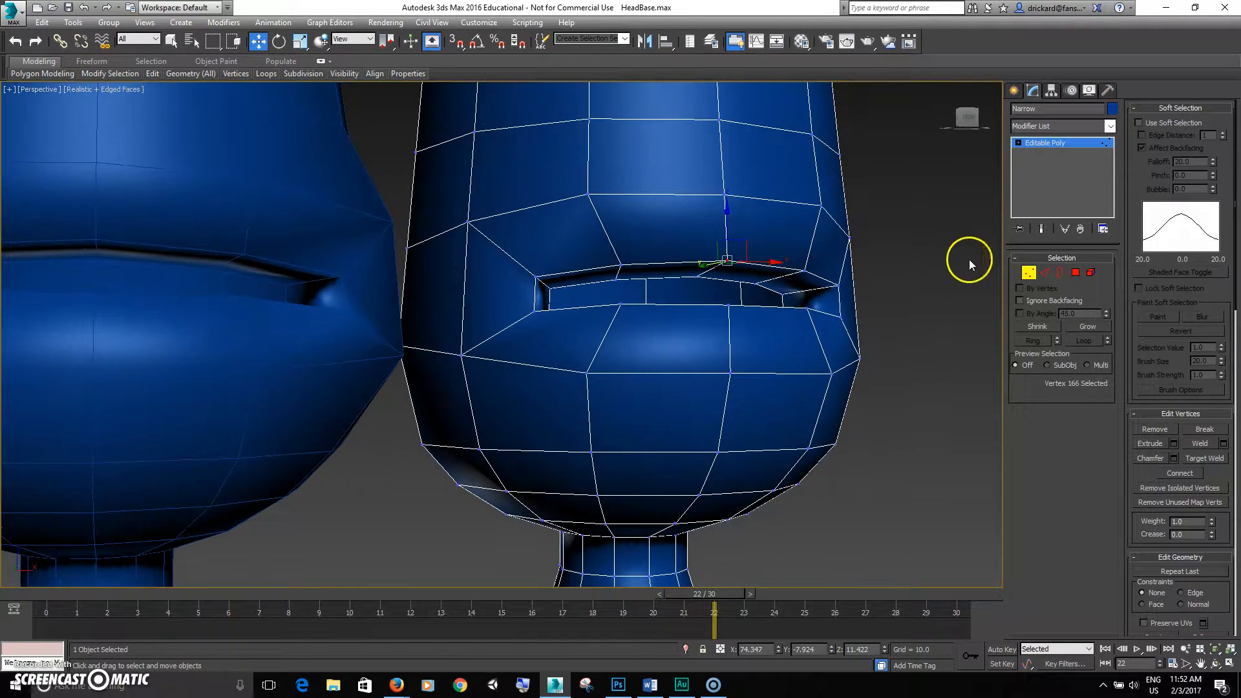
pyautogui.click(1076, 273)
pyautogui.keyDown('shift'); pyautogui.click(801, 286); pyautogui.keyUp('shift')
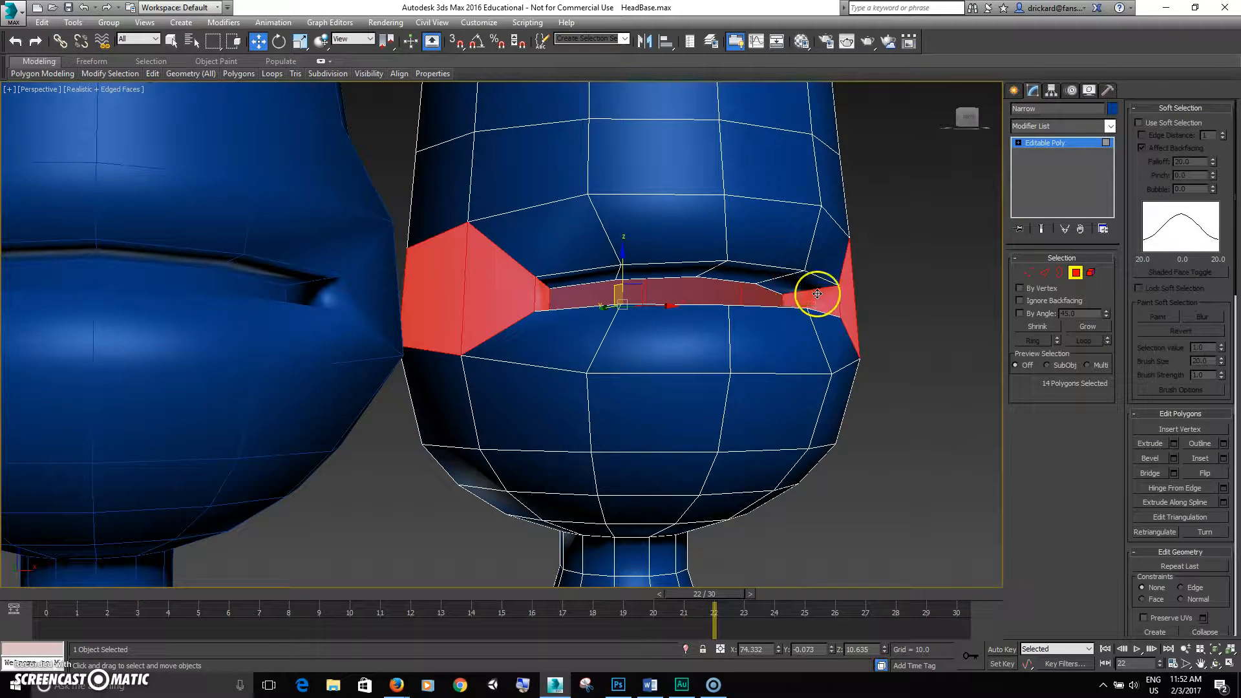
pyautogui.click(794, 285)
pyautogui.keyDown('shift'); pyautogui.click(759, 275); pyautogui.keyUp('shift')
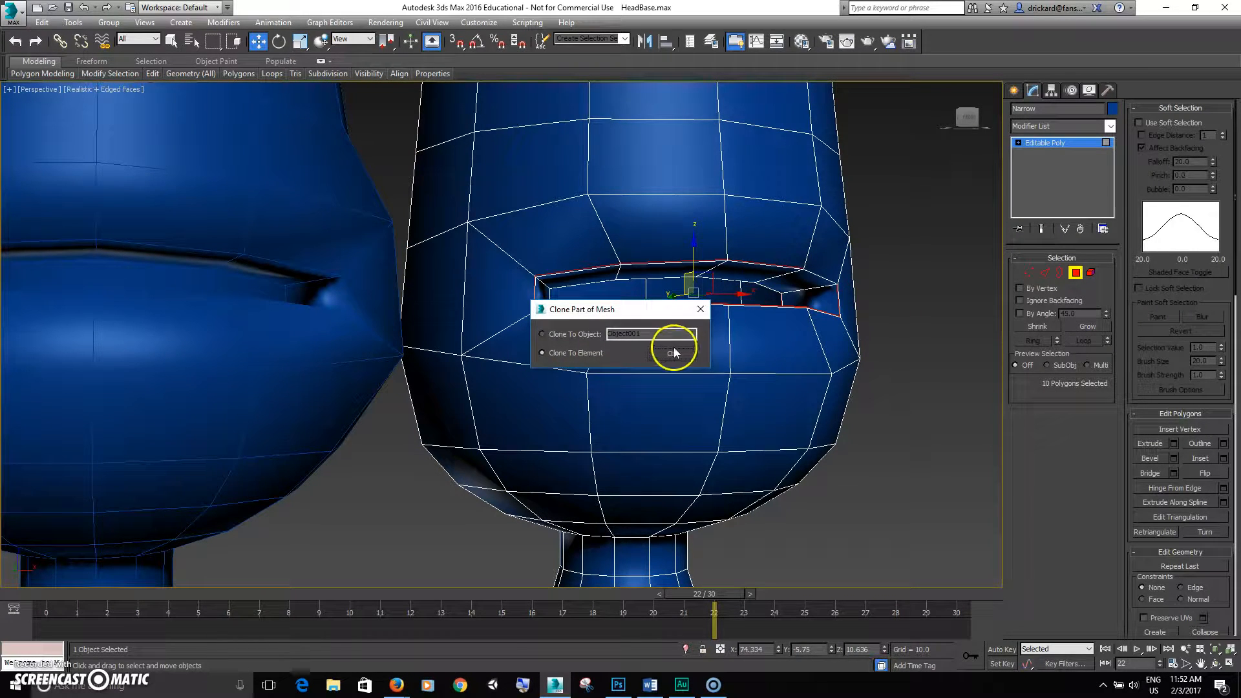
pyautogui.click(673, 353)
pyautogui.click(775, 287)
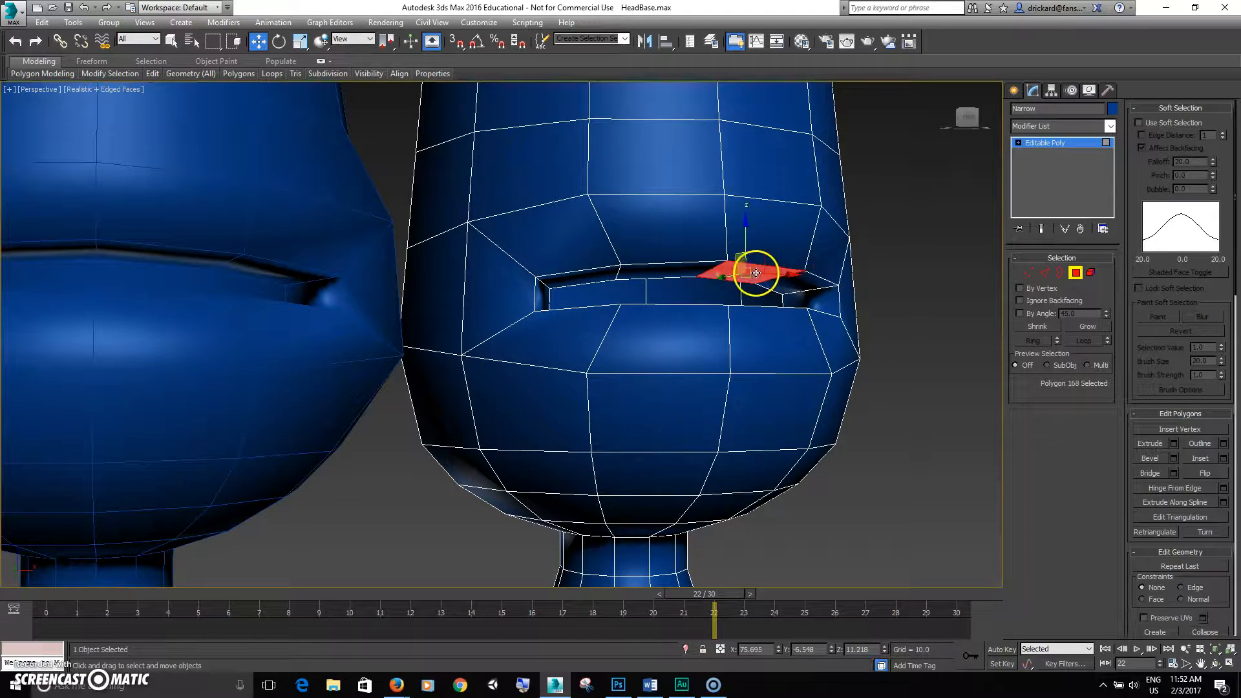
pyautogui.keyDown('shift'); pyautogui.click(682, 269); pyautogui.keyUp('shift')
# Scale the lip-lining polygons horizontally toward the center to form a small, narrow mouth opening.
pyautogui.keyDown('alt'); pyautogui.moveTo(699, 282); pyautogui.dragTo(739, 295, button='middle'); pyautogui.keyUp('alt')
pyautogui.press('e')
pyautogui.press('r')
pyautogui.moveTo(752, 296); pyautogui.dragTo(633, 300)
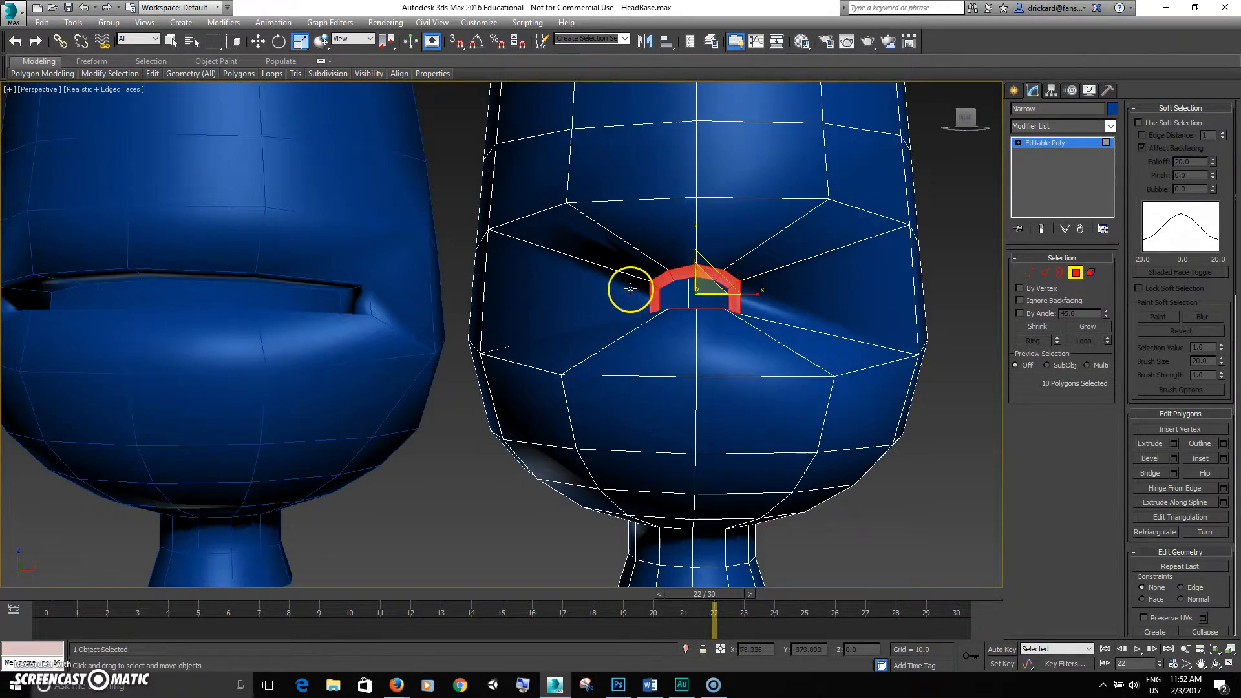
# In wireframe display, select the outer lip edge loop, flatten it along the mouth's depth, and move it forward.
pyautogui.scroll(6, 629, 285)
pyautogui.moveTo(679, 316)
pyautogui.keyDown('alt'); pyautogui.mouseDown(button='middle')
pyautogui.moveTo(717, 264)
pyautogui.moveTo(724, 222)
pyautogui.moveTo(746, 261)
pyautogui.moveTo(787, 274)
pyautogui.moveTo(754, 274)
pyautogui.moveTo(821, 274)
pyautogui.moveTo(781, 292)
pyautogui.moveTo(734, 288)
pyautogui.moveTo(864, 307)
pyautogui.mouseUp(button='middle'); pyautogui.keyUp('alt')
pyautogui.press('F3')
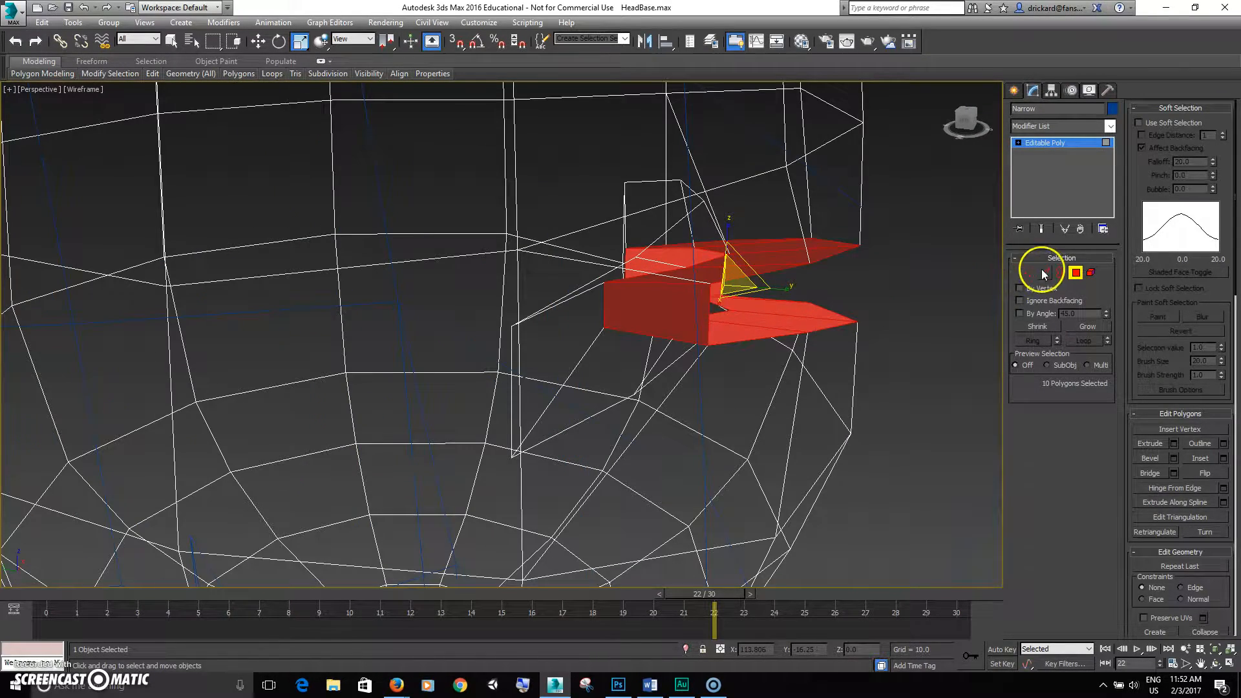
pyautogui.click(1044, 272)
pyautogui.doubleClick(826, 332)
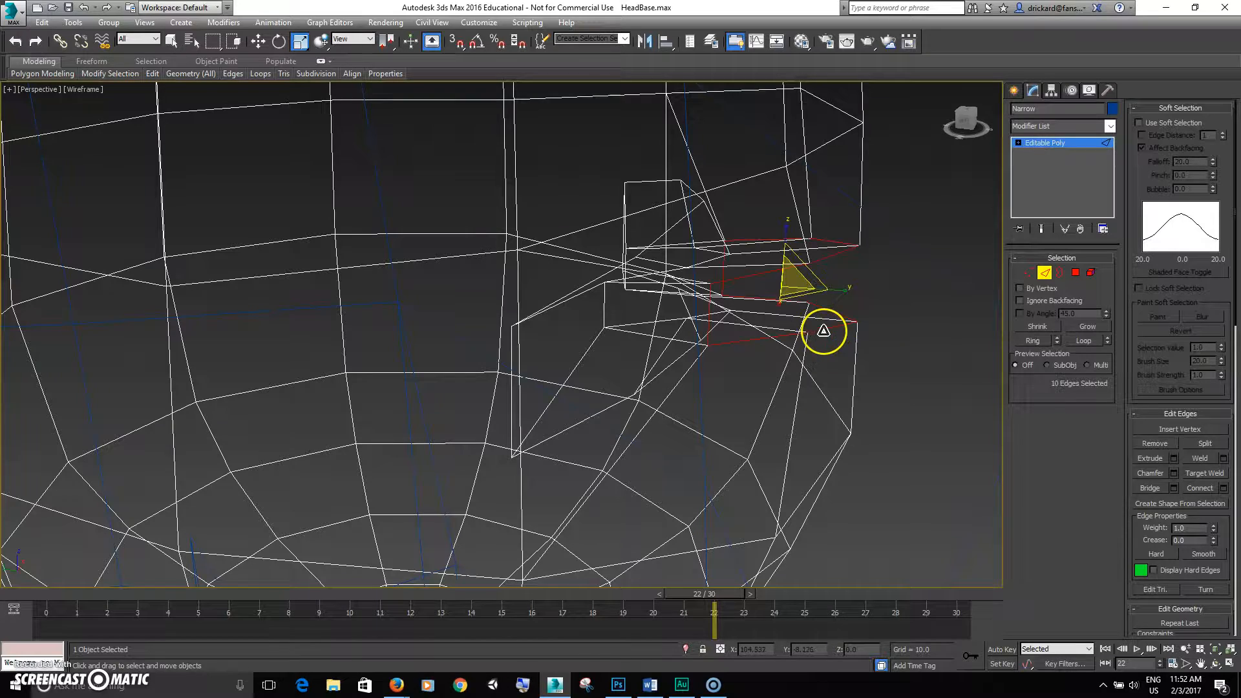
pyautogui.moveTo(833, 294); pyautogui.dragTo(142, 382)
pyautogui.press('w')
pyautogui.moveTo(737, 286); pyautogui.dragTo(951, 294)
# Flatten the inner lip edge loop along the depth axis and move it forward toward the outer lip.
pyautogui.keyDown('alt'); pyautogui.moveTo(702, 324); pyautogui.dragTo(620, 315, button='middle'); pyautogui.keyUp('alt')
pyautogui.press('r')
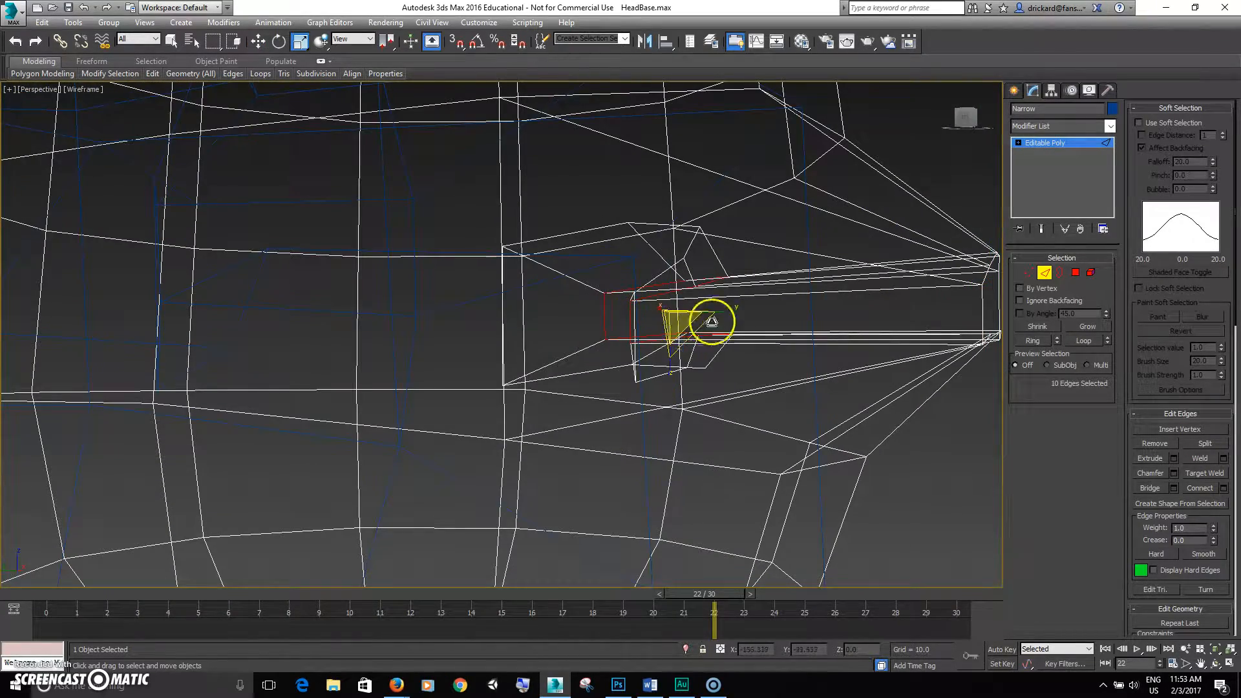
pyautogui.moveTo(728, 313); pyautogui.dragTo(456, 345)
pyautogui.press('w')
pyautogui.moveTo(632, 314); pyautogui.dragTo(777, 339)
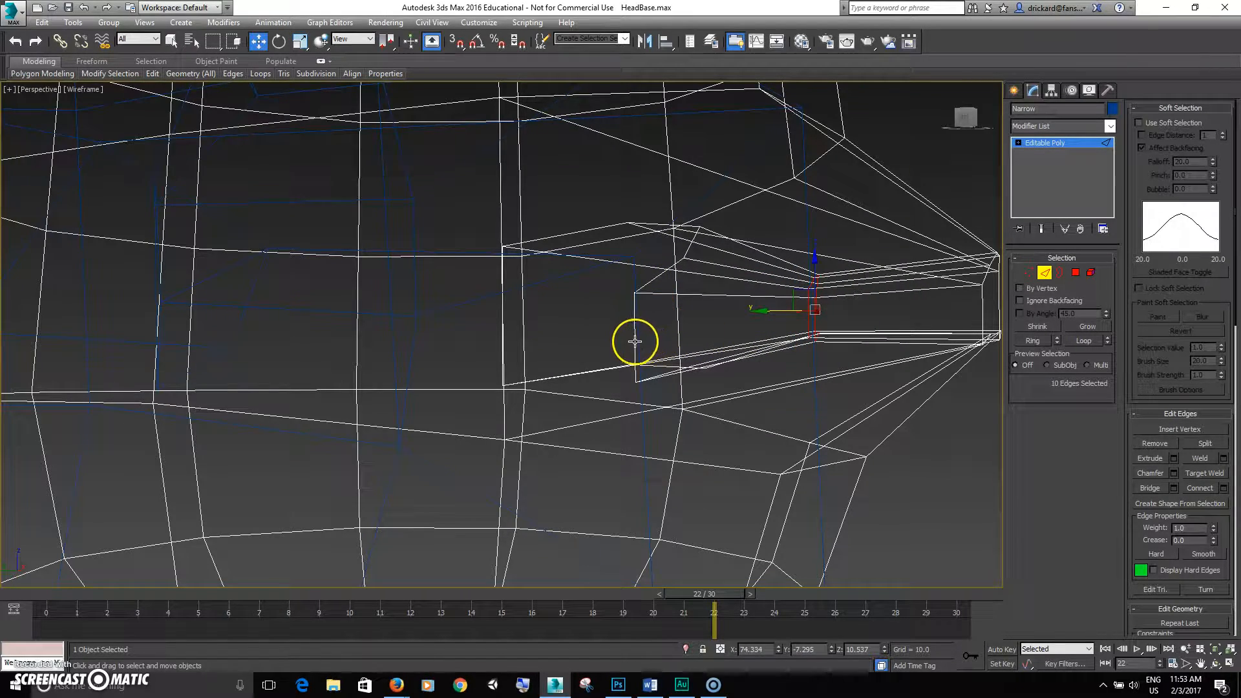
# Flatten the rear edge loop of the mouth cavity along its depth and move it forward toward the lips.
pyautogui.press('r')
pyautogui.moveTo(693, 314); pyautogui.dragTo(74, 420)
pyautogui.moveTo(671, 334)
pyautogui.keyDown('alt'); pyautogui.mouseDown(button='middle')
pyautogui.moveTo(740, 323)
pyautogui.moveTo(658, 335)
pyautogui.mouseUp(button='middle'); pyautogui.keyUp('alt')
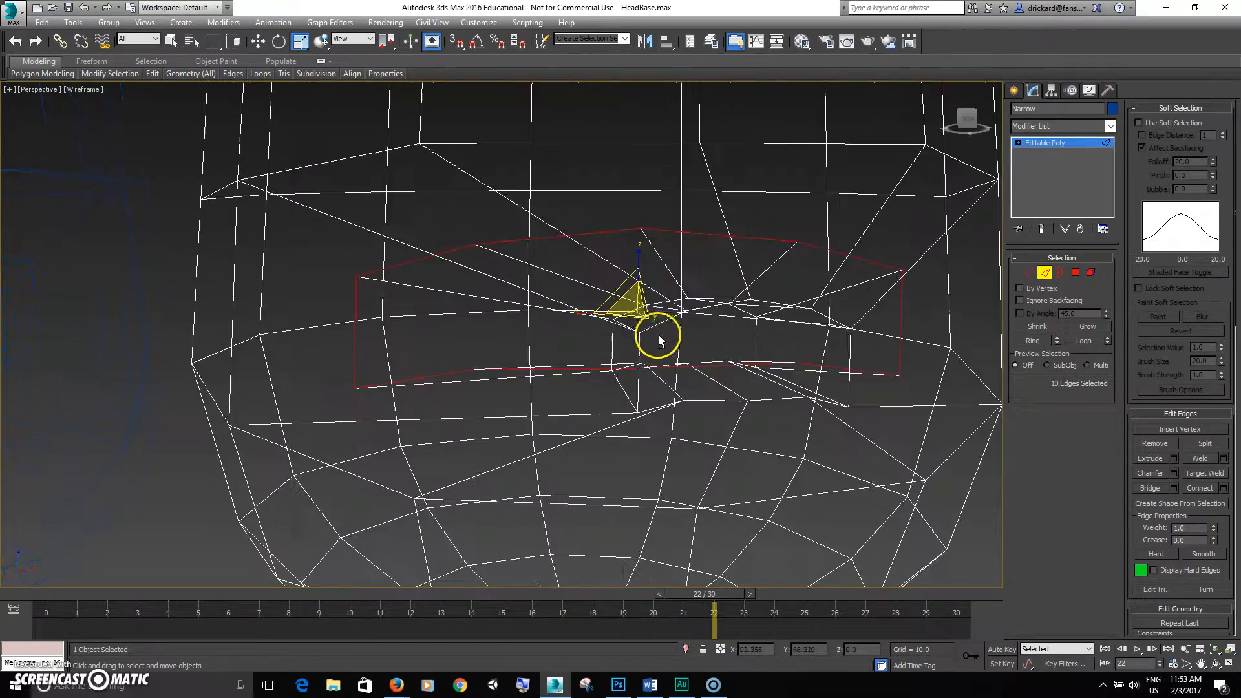
pyautogui.keyDown('alt'); pyautogui.moveTo(581, 320); pyautogui.dragTo(699, 314, button='middle'); pyautogui.keyUp('alt')
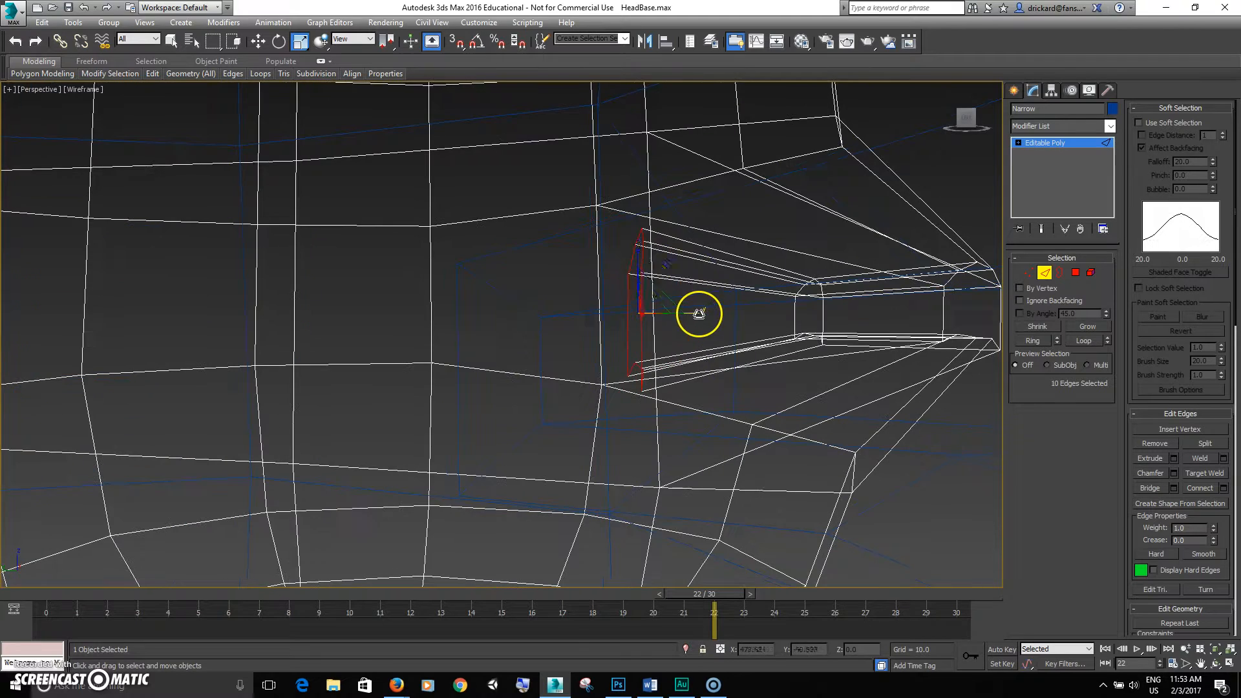
pyautogui.press('w')
pyautogui.moveTo(591, 313); pyautogui.dragTo(815, 319)
# Select the lower lip edges of the narrow mouth opening and move them down to round its bottom.
pyautogui.keyDown('alt'); pyautogui.moveTo(826, 322); pyautogui.dragTo(737, 355, button='middle'); pyautogui.keyUp('alt')
pyautogui.click(1027, 273)
pyautogui.moveTo(738, 355); pyautogui.dragTo(709, 299)
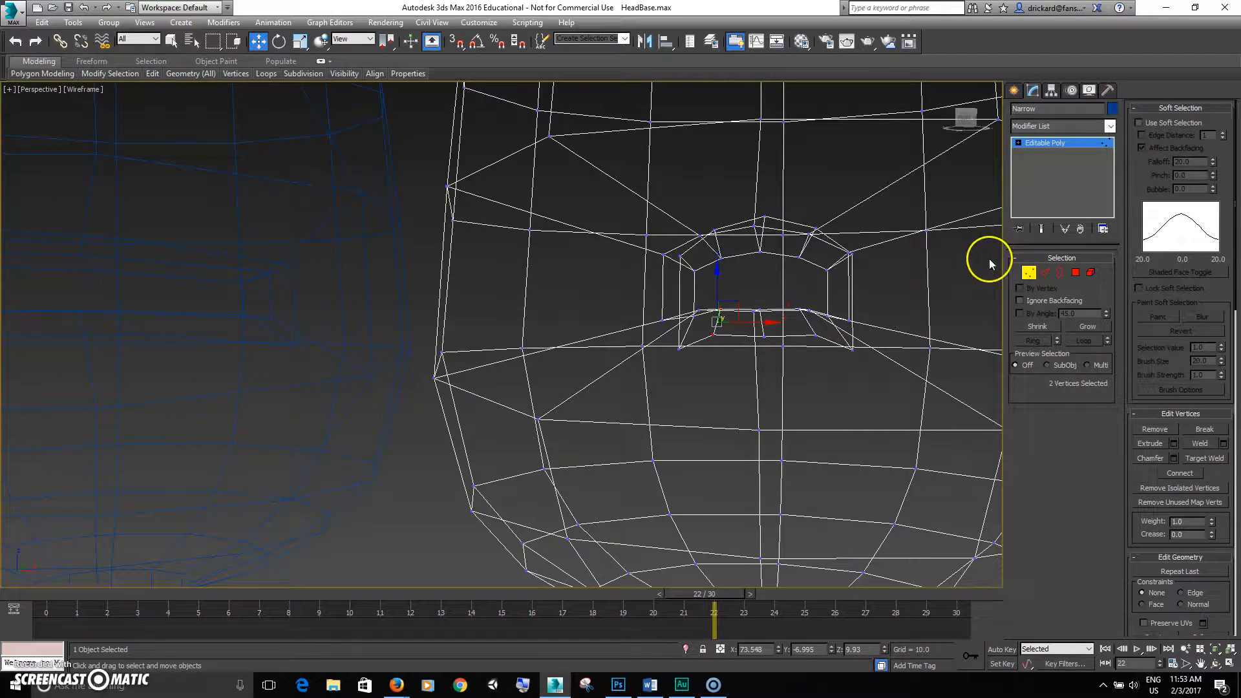
pyautogui.click(1043, 274)
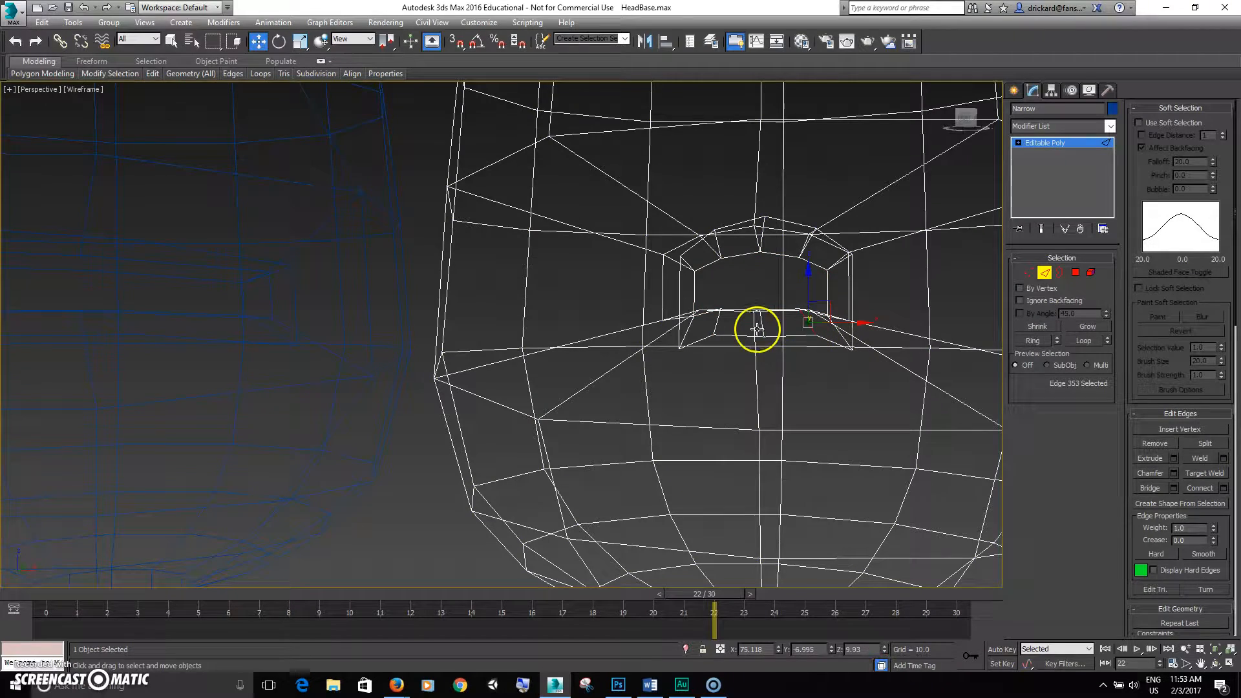
pyautogui.keyDown('ctrl'); pyautogui.click(720, 325); pyautogui.keyUp('ctrl')
pyautogui.keyDown('alt'); pyautogui.moveTo(720, 324); pyautogui.dragTo(741, 351, button='middle'); pyautogui.keyUp('alt')
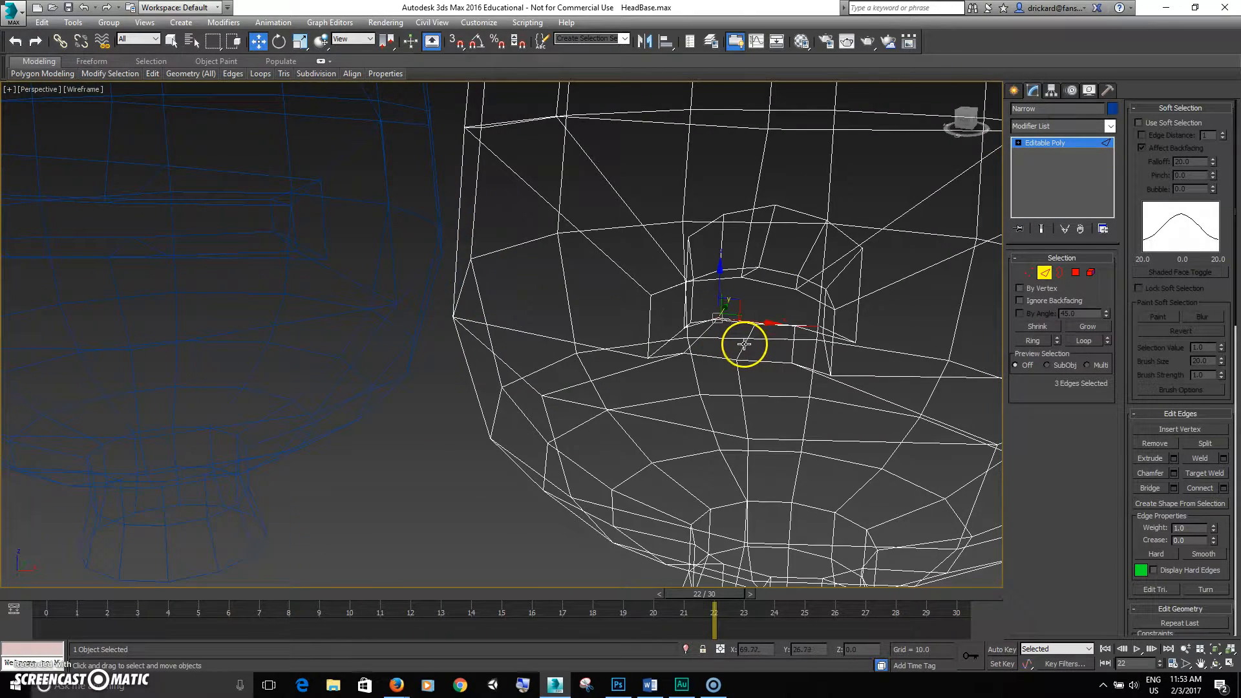
pyautogui.keyDown('ctrl'); pyautogui.click(792, 350); pyautogui.keyUp('ctrl')
pyautogui.keyDown('alt'); pyautogui.moveTo(792, 349); pyautogui.dragTo(731, 304, button='middle'); pyautogui.keyUp('alt')
pyautogui.moveTo(757, 295); pyautogui.dragTo(760, 331)
# Return to shaded display with edged faces and lower the two upper corner edges of the mouth opening.
pyautogui.moveTo(760, 333)
pyautogui.keyDown('alt'); pyautogui.mouseDown(button='middle')
pyautogui.moveTo(758, 346)
pyautogui.moveTo(712, 324)
pyautogui.moveTo(712, 335)
pyautogui.moveTo(727, 328)
pyautogui.moveTo(763, 350)
pyautogui.moveTo(732, 341)
pyautogui.moveTo(672, 286)
pyautogui.mouseUp(button='middle'); pyautogui.keyUp('alt')
pyautogui.press('F3')
pyautogui.press('F4')
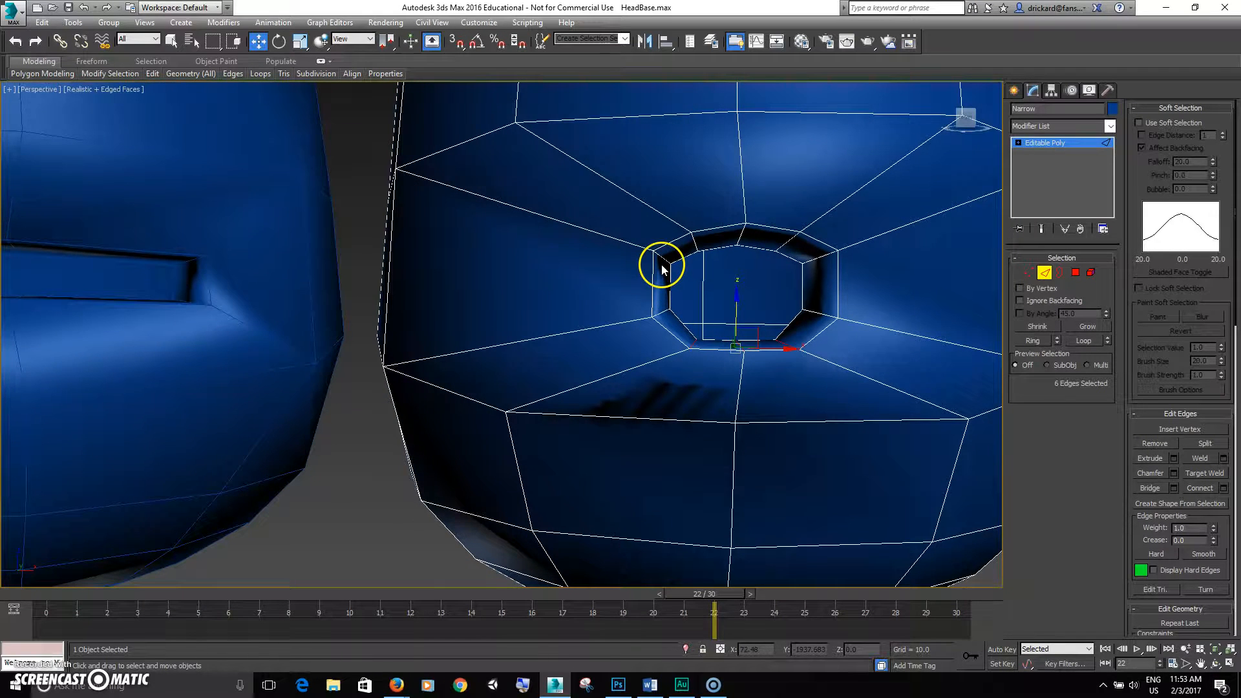
pyautogui.click(662, 263)
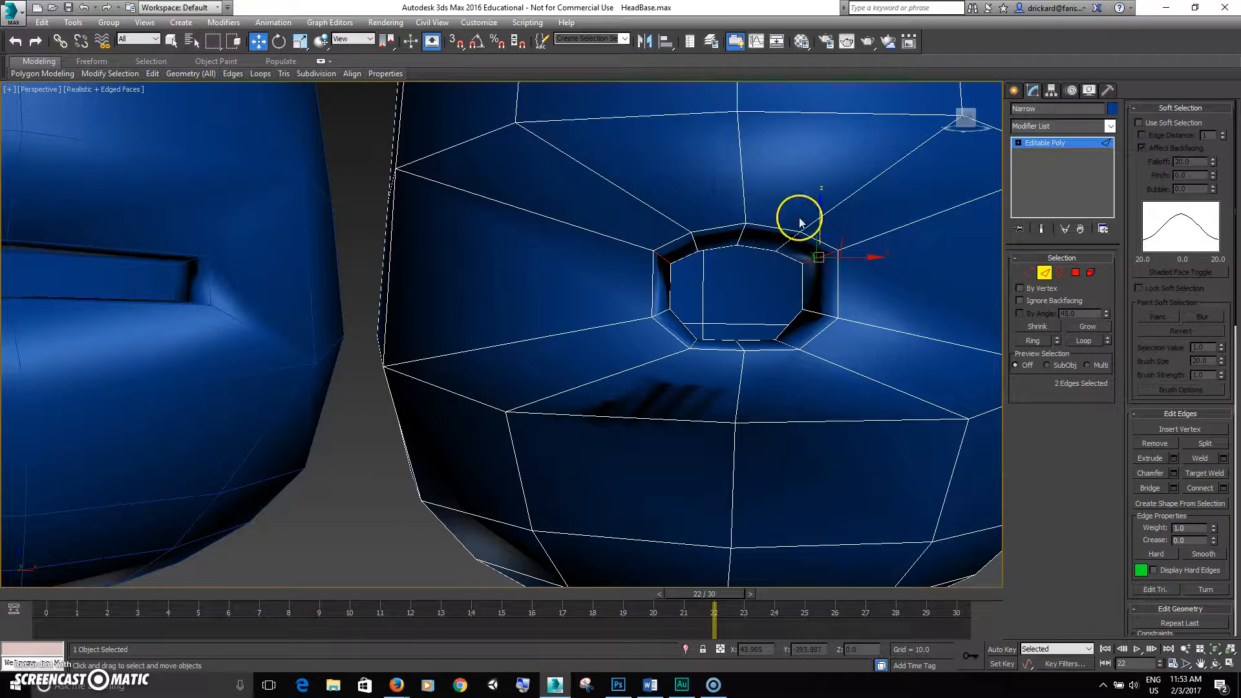
pyautogui.moveTo(820, 223); pyautogui.dragTo(819, 245)
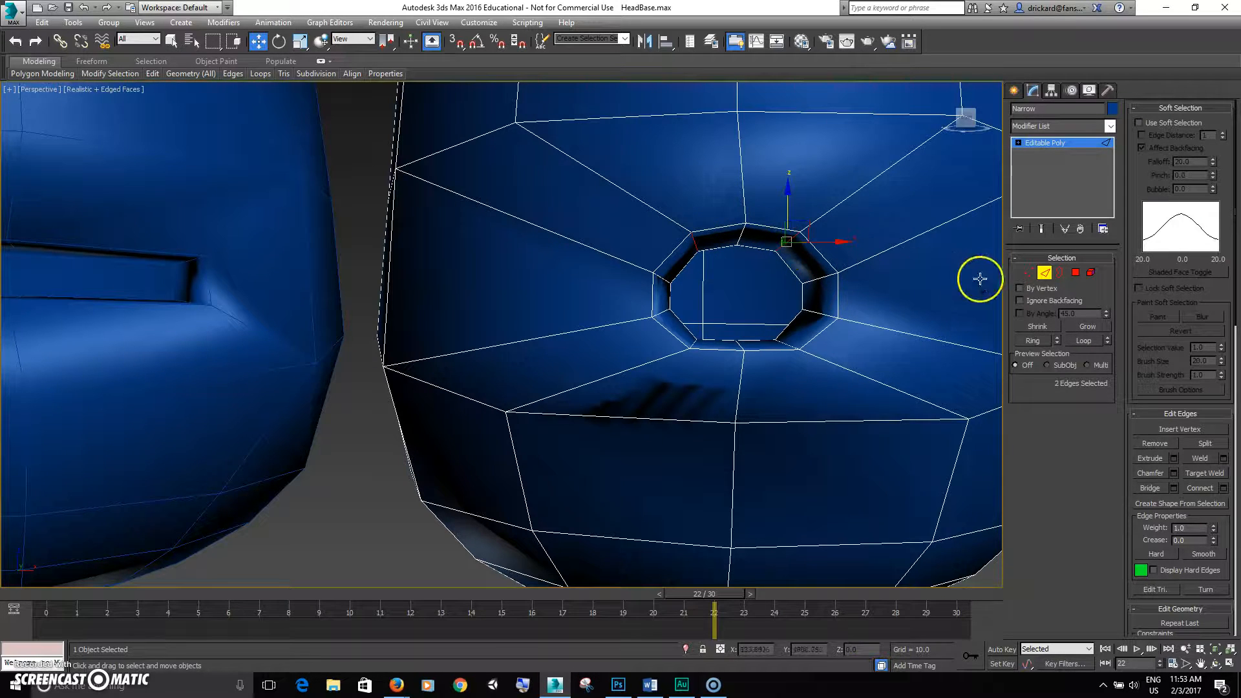
# Switch to vertex editing and scale the upper lip vertices slightly apart horizontally.
pyautogui.click(1029, 272)
pyautogui.press('r')
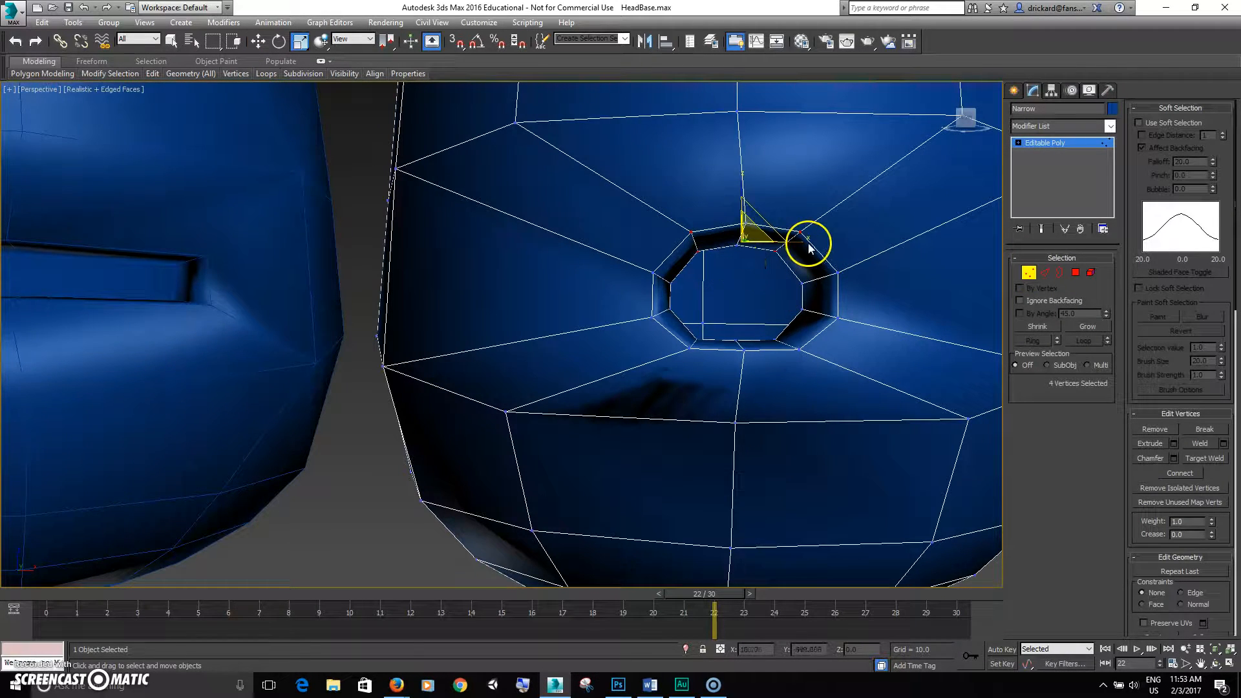
pyautogui.moveTo(802, 242); pyautogui.dragTo(806, 243)
pyautogui.keyDown('alt'); pyautogui.moveTo(809, 248); pyautogui.dragTo(783, 286, button='middle'); pyautogui.keyUp('alt')
pyautogui.keyDown('alt'); pyautogui.moveTo(673, 279); pyautogui.dragTo(687, 259, button='middle'); pyautogui.keyUp('alt')
pyautogui.keyDown('alt'); pyautogui.moveTo(699, 328); pyautogui.dragTo(871, 316, button='middle'); pyautogui.keyUp('alt')
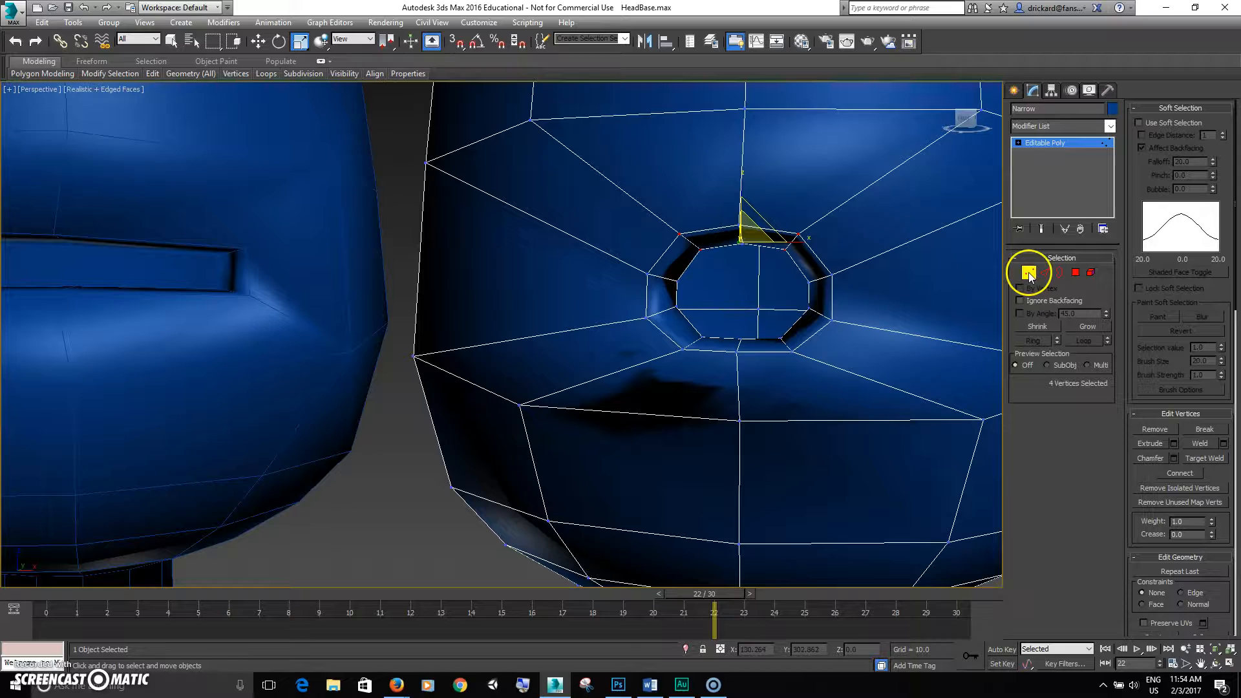
# Select the inner lower-corner vertex on each side of the mouth opening and move both down slightly.
pyautogui.click(674, 304)
pyautogui.keyDown('ctrl'); pyautogui.click(809, 309); pyautogui.keyUp('ctrl')
pyautogui.press('w')
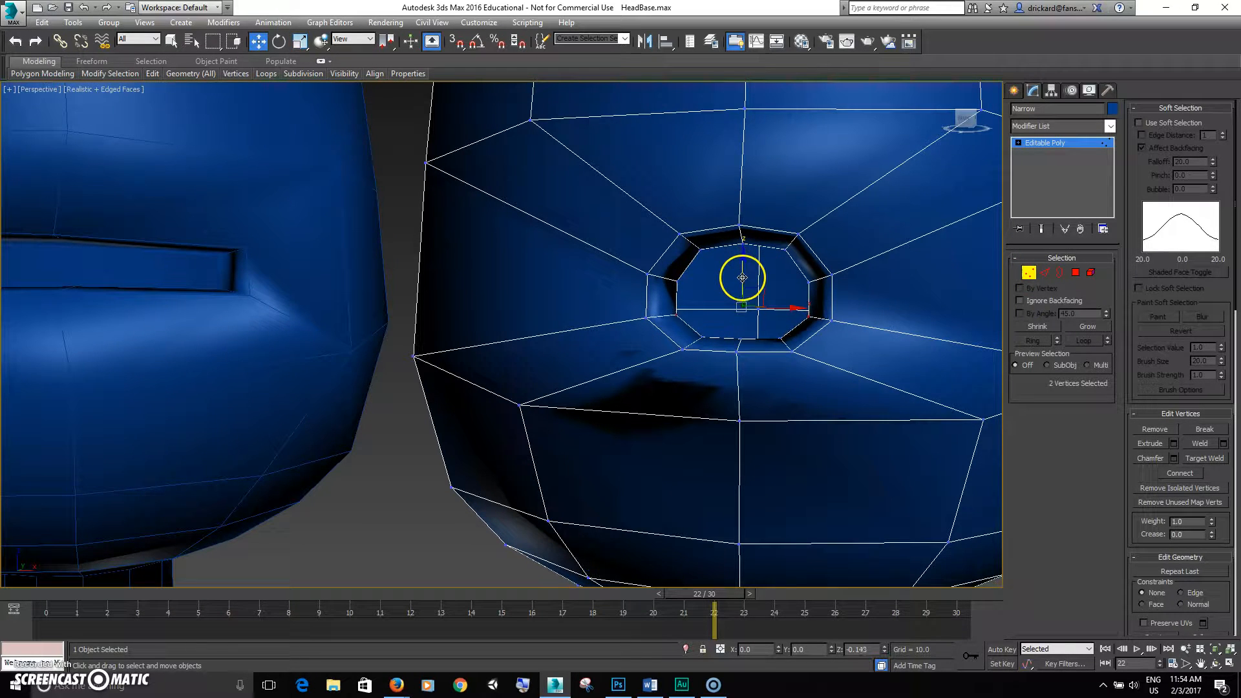
pyautogui.scroll(-5, 750, 352)
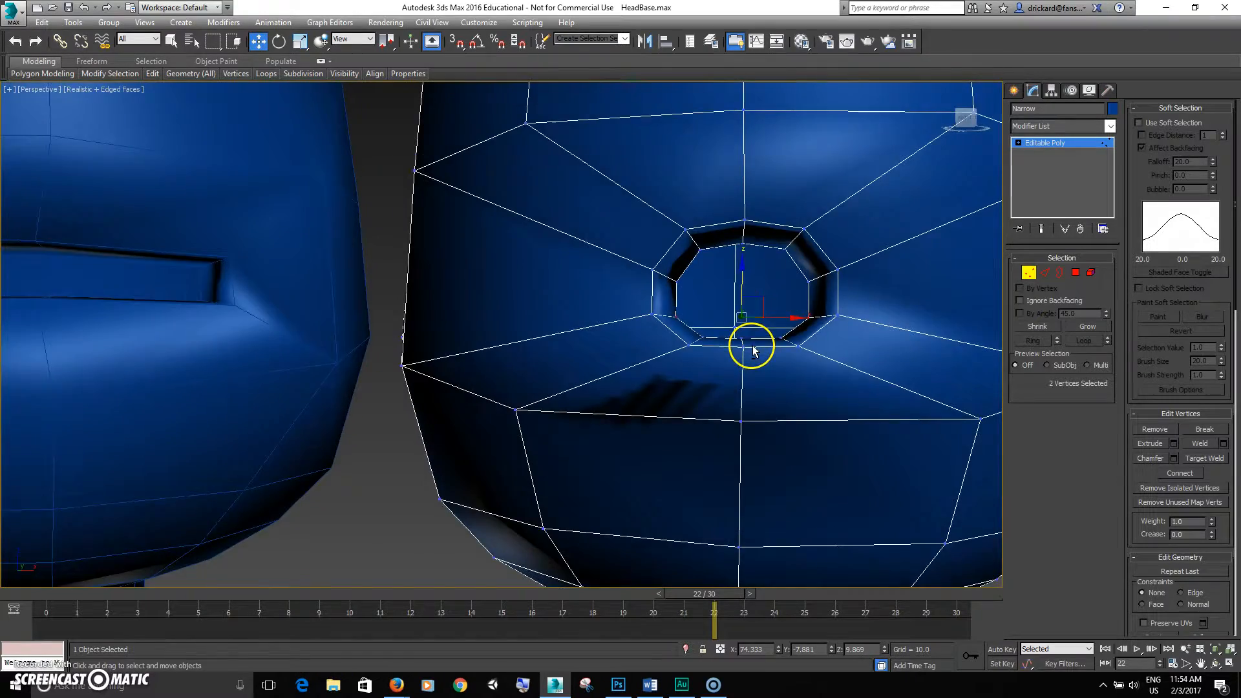
# Enable NURMS Subdivision on the Narrow head and clear the vertex selection.
pyautogui.keyDown('alt'); pyautogui.moveTo(758, 353); pyautogui.dragTo(616, 239, button='middle'); pyautogui.keyUp('alt')
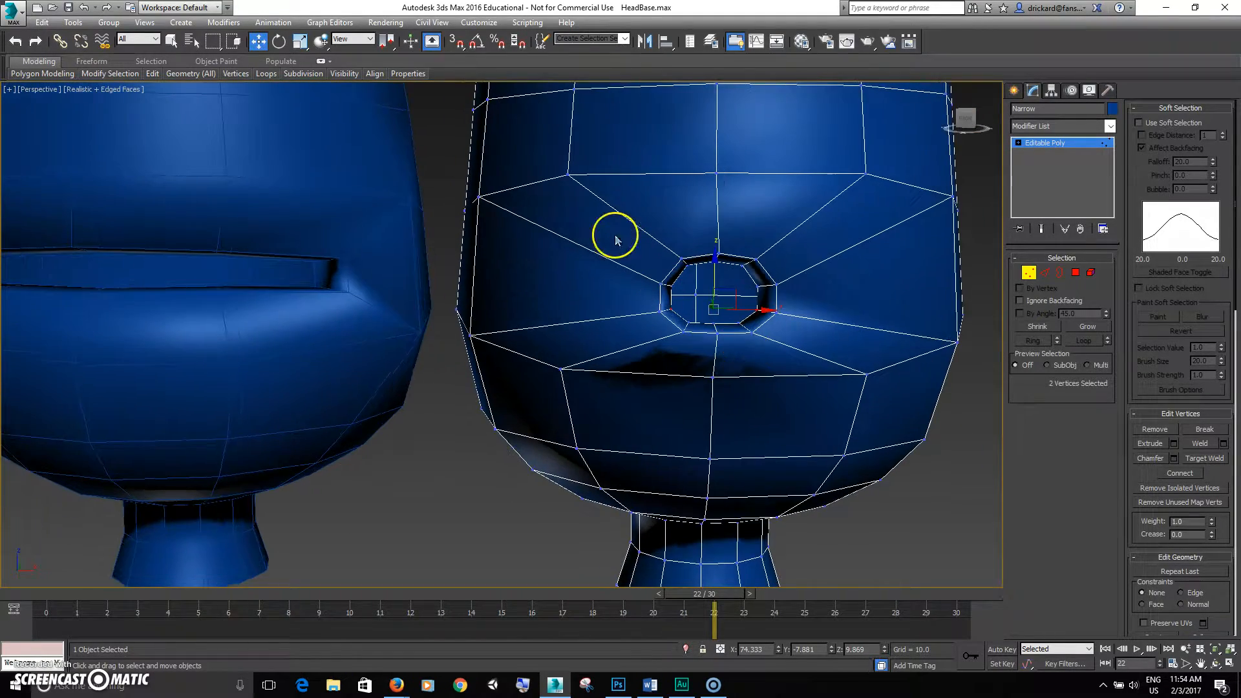
pyautogui.scroll(-4, 758, 390)
pyautogui.keyDown('alt'); pyautogui.moveTo(757, 394); pyautogui.dragTo(817, 390, button='middle'); pyautogui.keyUp('alt')
pyautogui.scroll(3, 817, 389)
pyautogui.click(1144, 109)
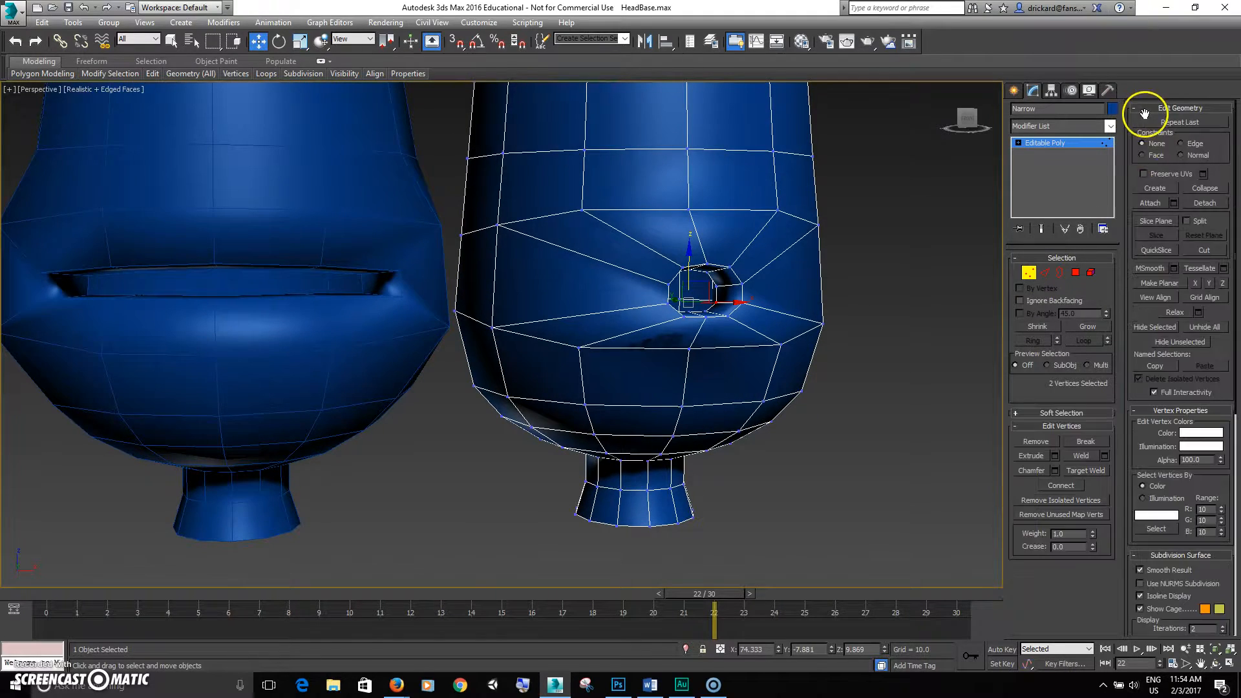
pyautogui.click(1146, 584)
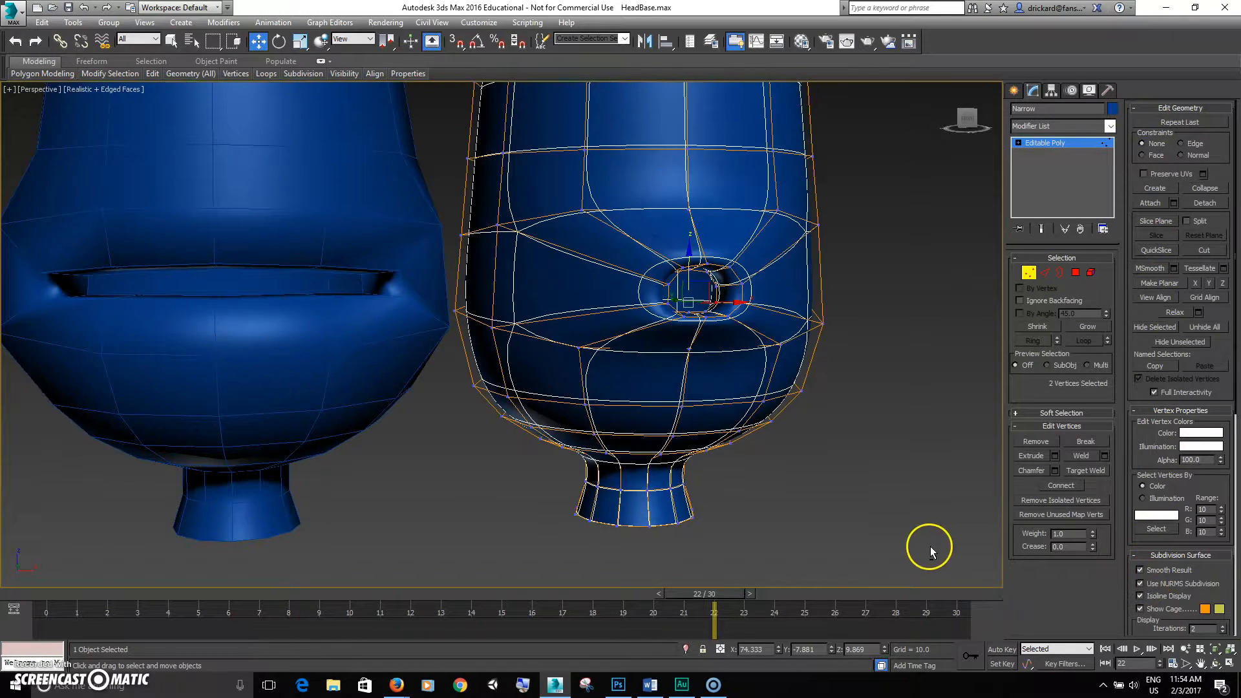
pyautogui.keyDown('alt'); pyautogui.moveTo(930, 546); pyautogui.dragTo(944, 549, button='middle'); pyautogui.keyUp('alt')
pyautogui.click(944, 549)
pyautogui.keyDown('alt'); pyautogui.moveTo(978, 396); pyautogui.dragTo(964, 388, button='middle'); pyautogui.keyUp('alt')
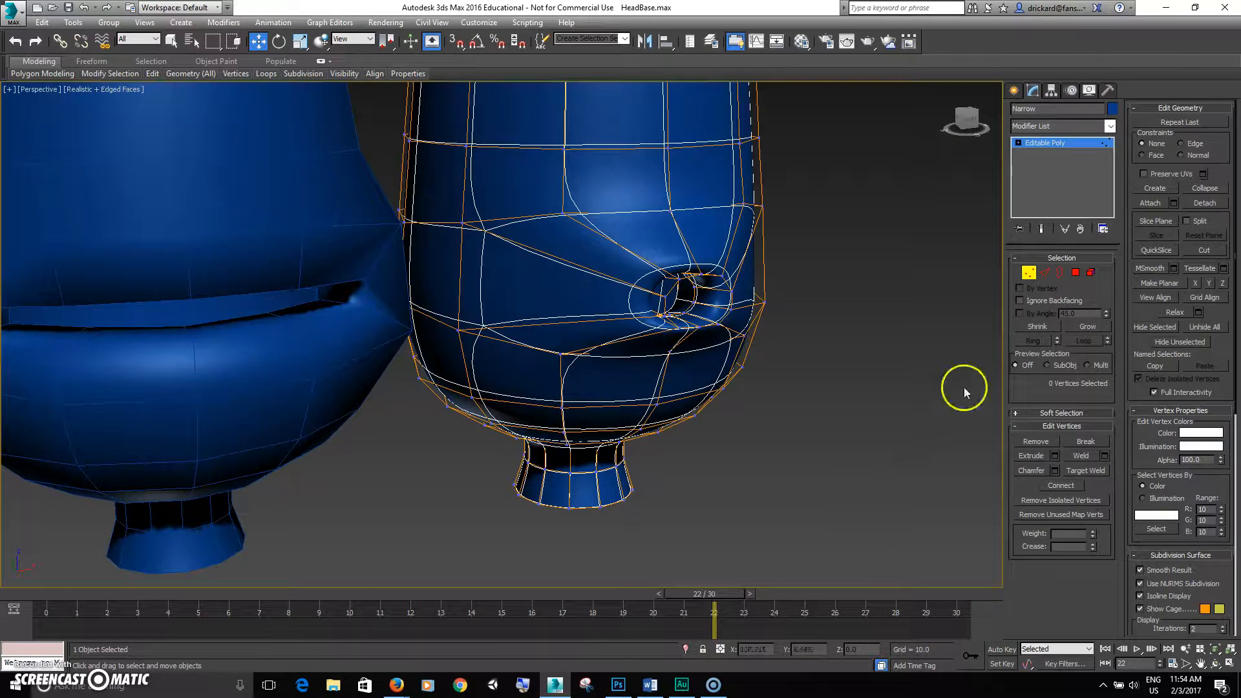
# Exit vertex editing and hide the edged faces to examine the smoothed Narrow mouth.
pyautogui.click(1028, 274)
pyautogui.click(847, 369)
pyautogui.keyDown('alt'); pyautogui.moveTo(837, 373); pyautogui.dragTo(618, 336, button='middle'); pyautogui.keyUp('alt')
pyautogui.press('F4')
pyautogui.click(767, 356)
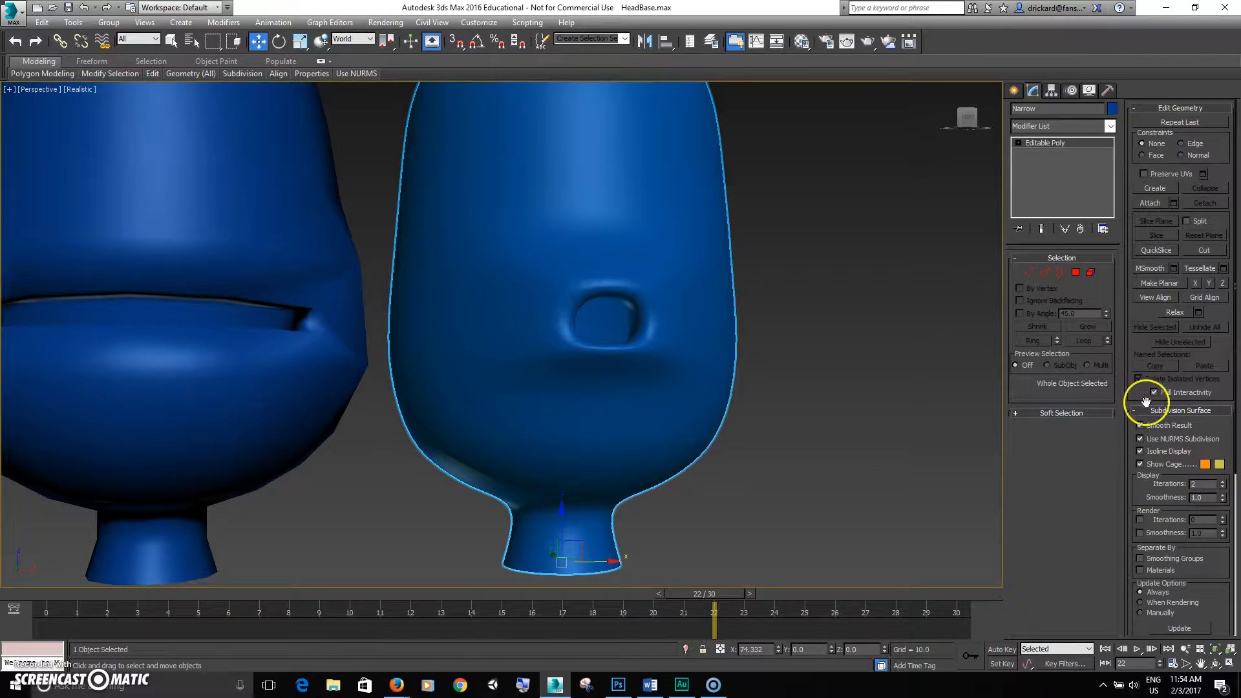
# Turn off NURMS Subdivision and, in wireframe edge editing, select the edge loop inside the mouth opening.
pyautogui.click(1140, 439)
pyautogui.press('F3')
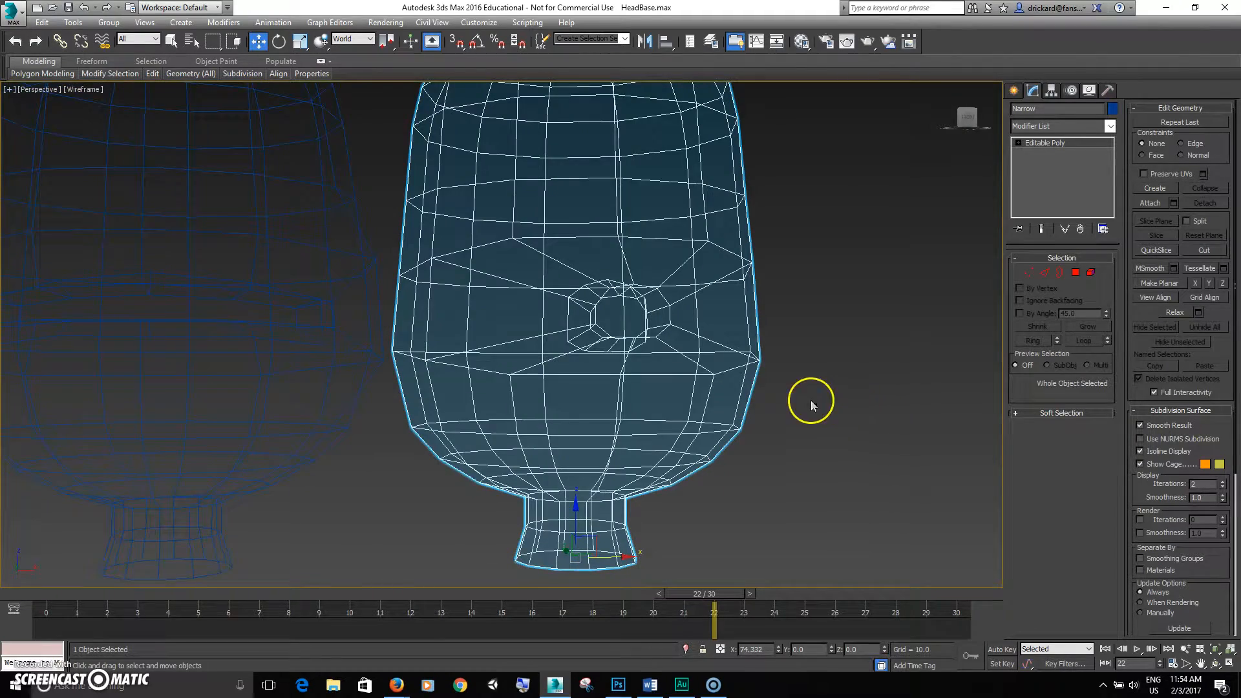
pyautogui.click(1047, 273)
pyautogui.scroll(5, 729, 317)
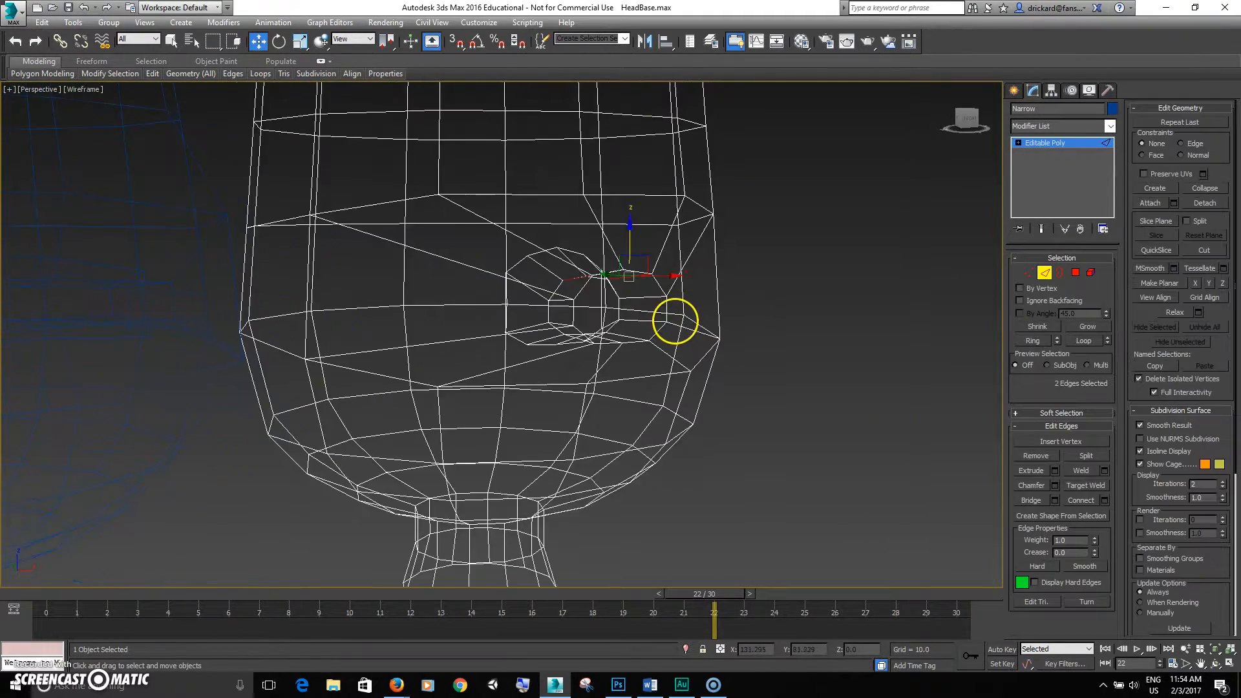
pyautogui.scroll(-3, 618, 310)
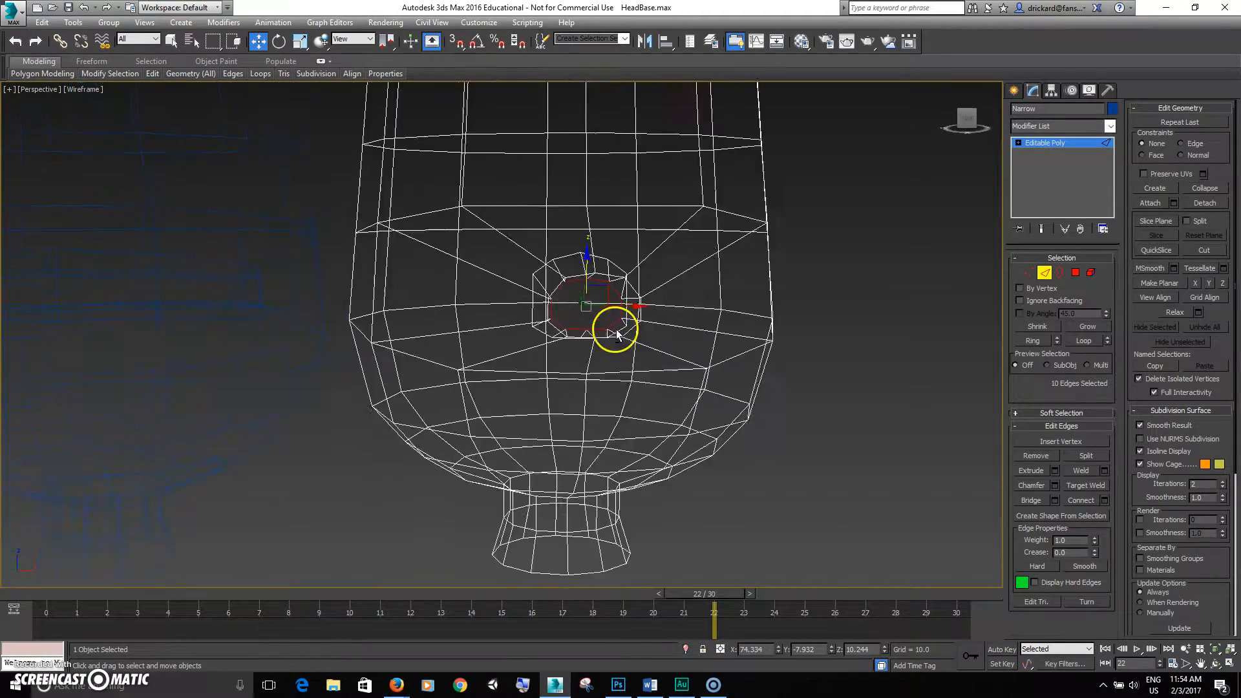
# Re-enable NURMS Subdivision in shaded display and scale the inner mouth edge loop inward until it nearly closes.
pyautogui.click(1176, 444)
pyautogui.press('F3')
pyautogui.press('e')
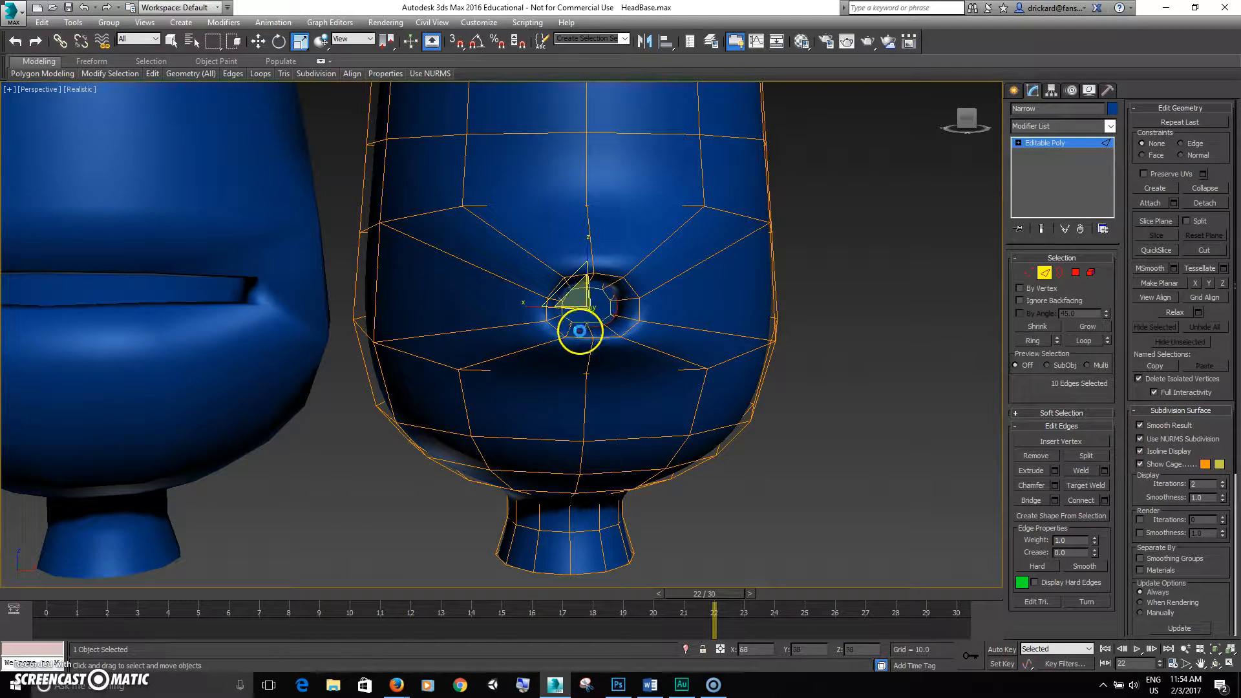
pyautogui.scroll(4, 664, 233)
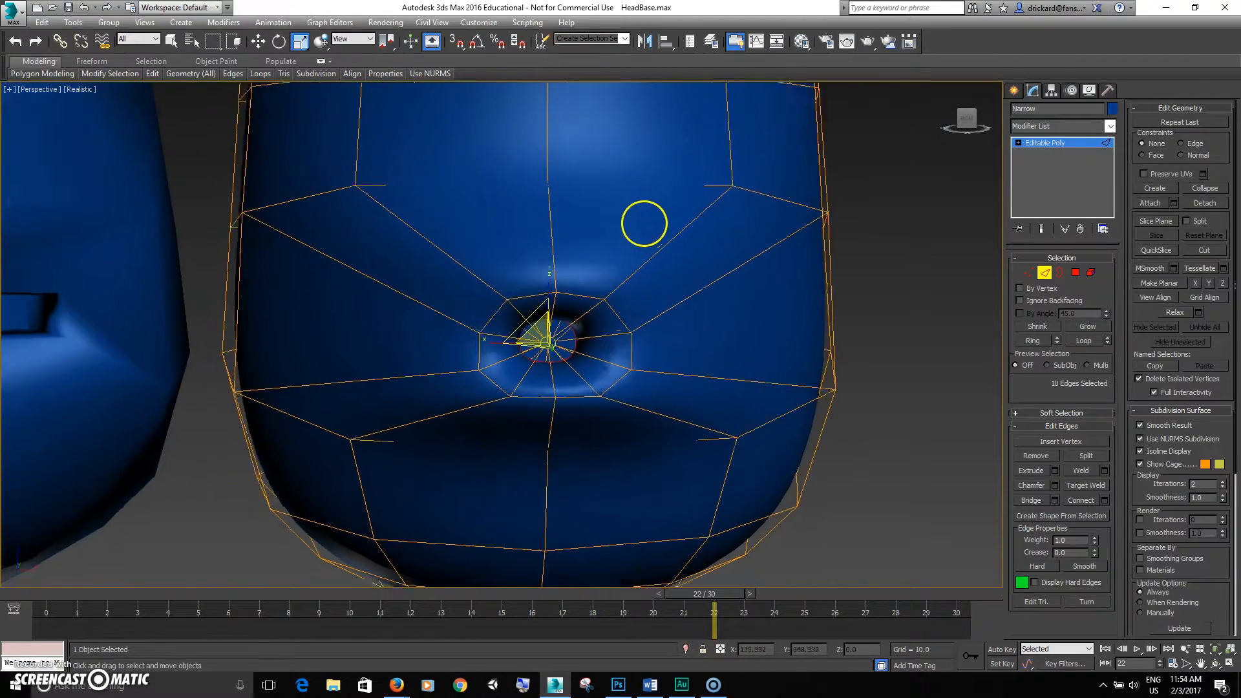
pyautogui.keyDown('alt'); pyautogui.moveTo(567, 361); pyautogui.dragTo(541, 352, button='middle'); pyautogui.keyUp('alt')
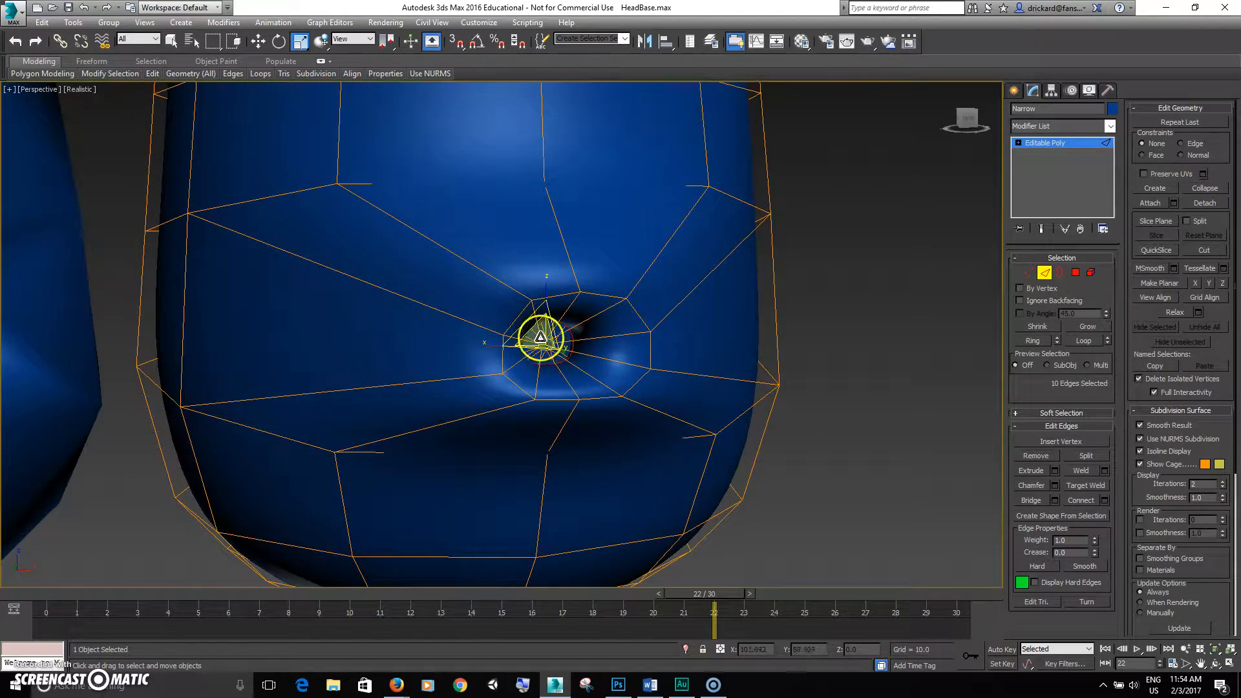
# Shift the collapsed inner mouth loop slightly forward along the mouth's depth.
pyautogui.press('w')
pyautogui.keyDown('alt'); pyautogui.moveTo(547, 402); pyautogui.dragTo(519, 351, button='middle'); pyautogui.keyUp('alt')
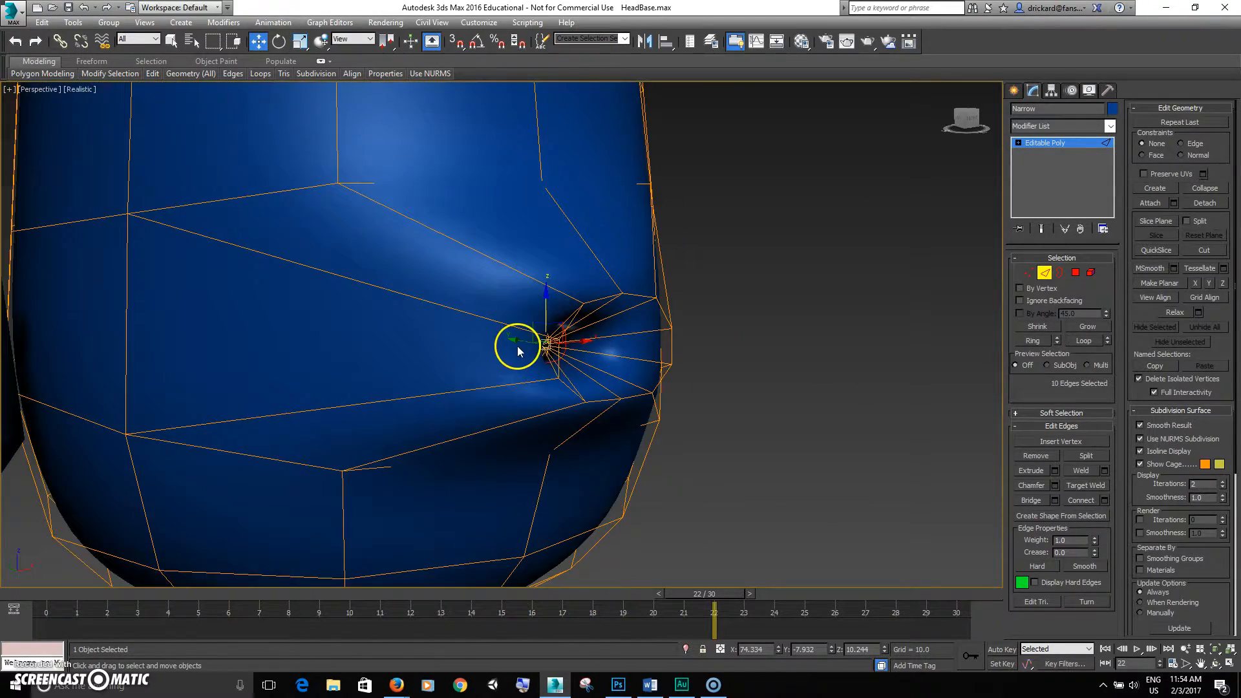
pyautogui.moveTo(517, 341)
pyautogui.mouseDown()
pyautogui.moveTo(554, 354)
pyautogui.moveTo(540, 349)
pyautogui.mouseUp()
# Select the bottom edges of the outer lip ring and move them down slightly.
pyautogui.keyDown('alt'); pyautogui.moveTo(540, 350); pyautogui.dragTo(568, 363, button='middle'); pyautogui.keyUp('alt')
pyautogui.click(584, 366)
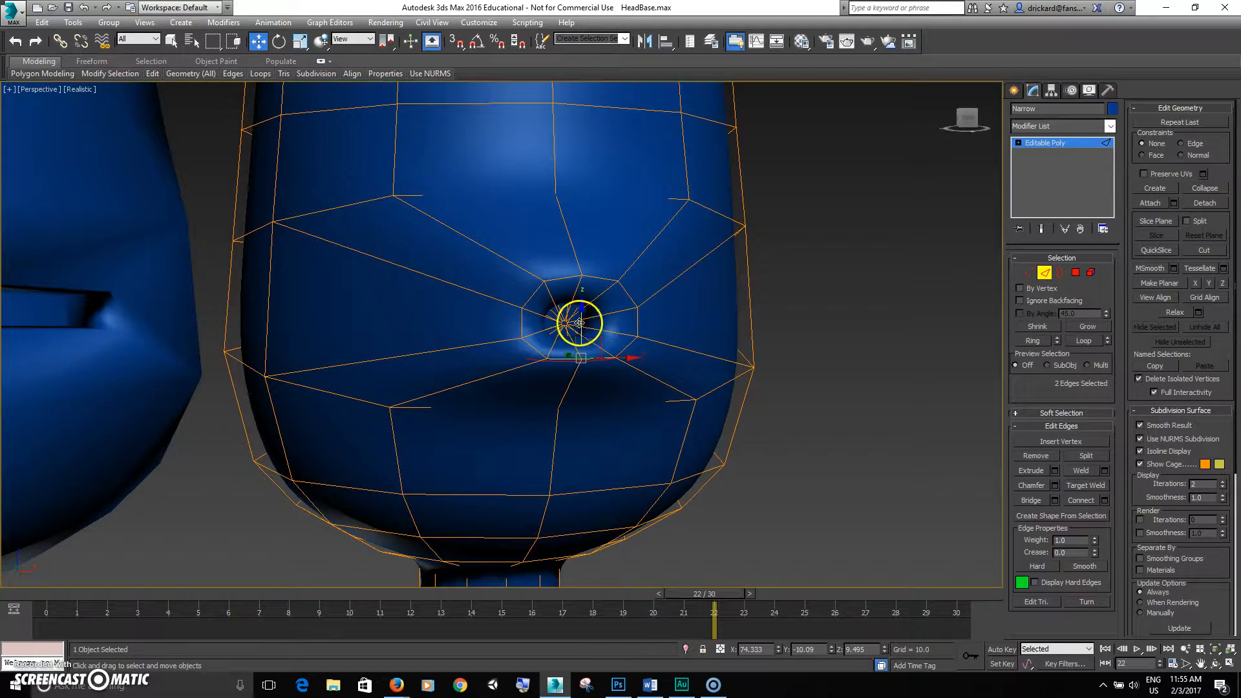
pyautogui.moveTo(579, 323); pyautogui.dragTo(580, 337)
pyautogui.keyDown('alt'); pyautogui.moveTo(580, 336); pyautogui.dragTo(572, 314, button='middle'); pyautogui.keyUp('alt')
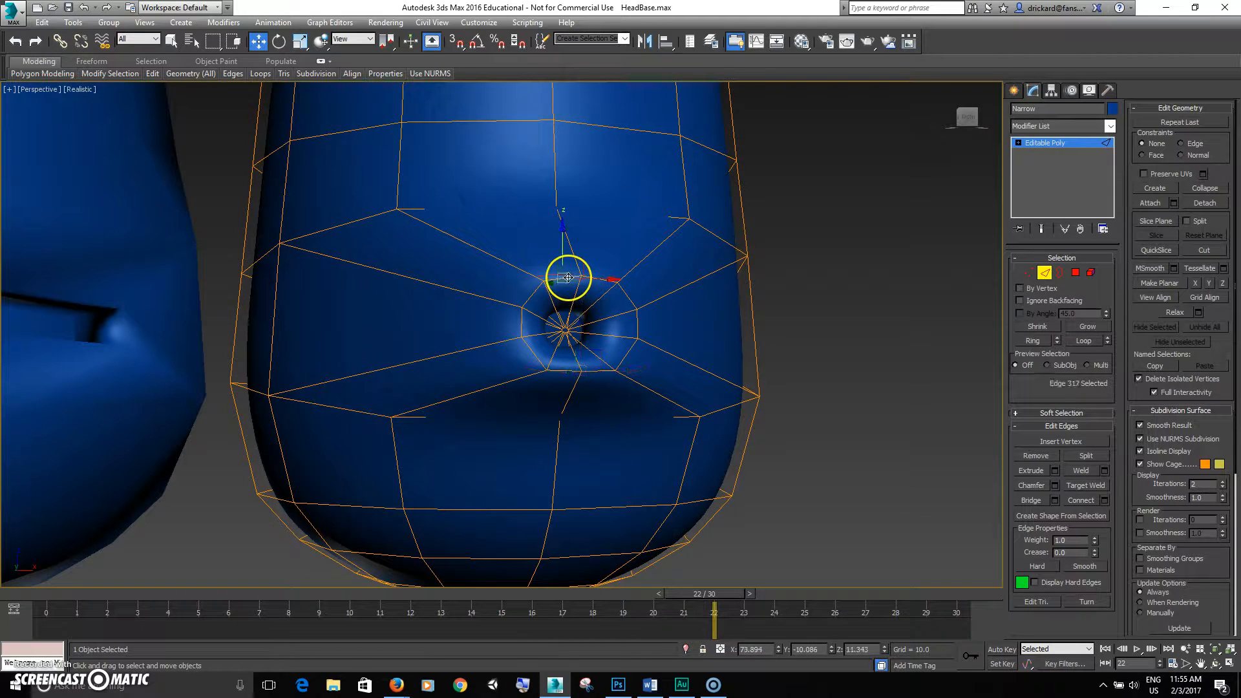
# Raise the top edges of the outer lip ring slightly and move the centre vertex below the mouth down.
pyautogui.moveTo(585, 244); pyautogui.dragTo(582, 227)
pyautogui.keyDown('alt'); pyautogui.moveTo(595, 254); pyautogui.dragTo(556, 365, button='middle'); pyautogui.keyUp('alt')
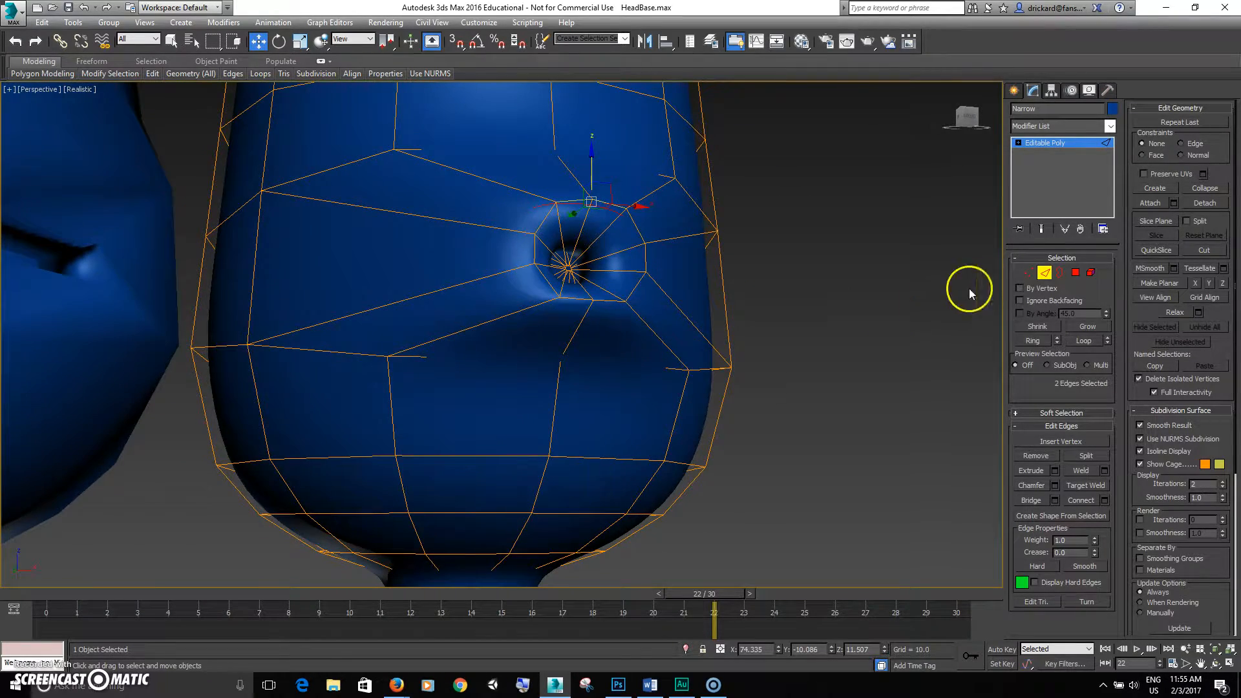
pyautogui.click(1028, 274)
pyautogui.press('F3')
pyautogui.press('F3')
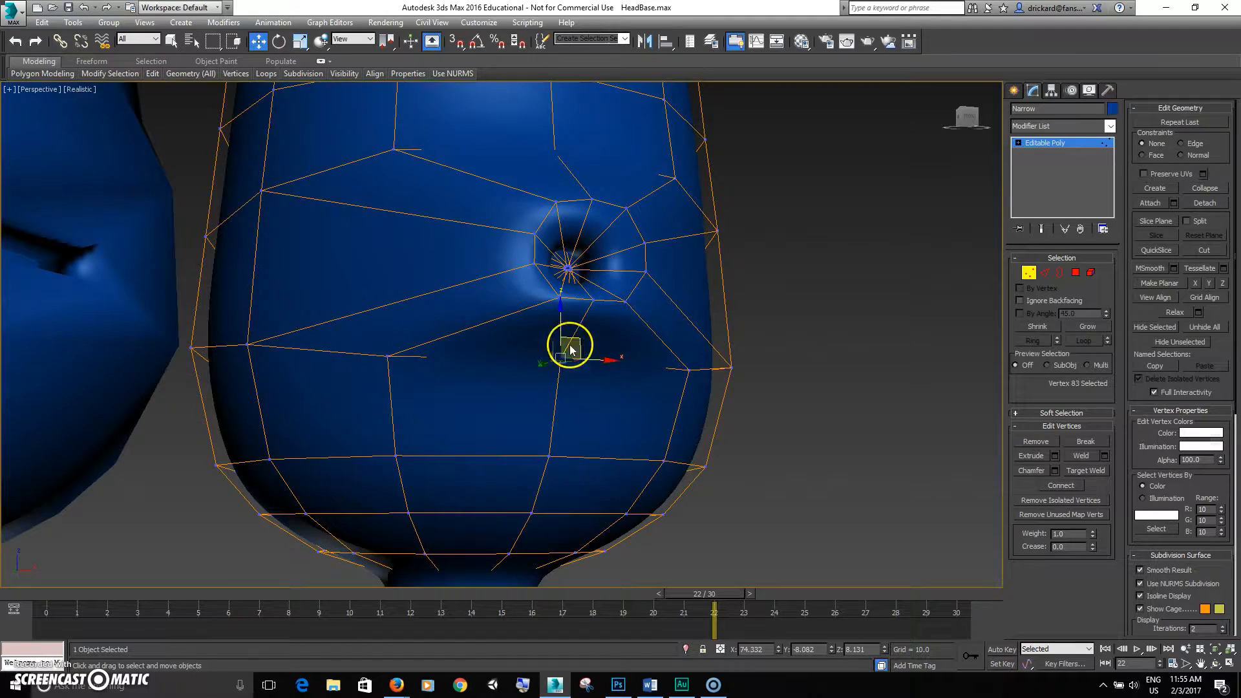
pyautogui.moveTo(560, 320); pyautogui.dragTo(560, 368)
pyautogui.keyDown('alt'); pyautogui.moveTo(561, 368); pyautogui.dragTo(544, 371, button='middle'); pyautogui.keyUp('alt')
# Move the two vertices flanking the lowered chin vertex down and inward.
pyautogui.click(391, 359)
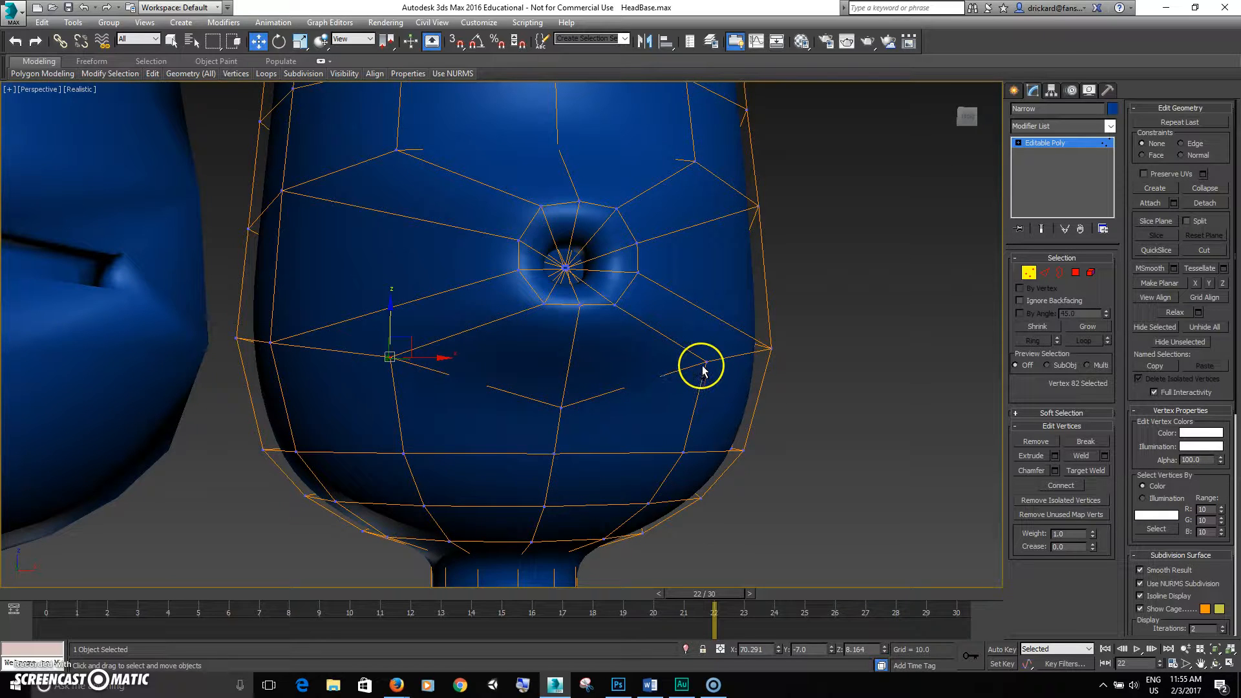
pyautogui.moveTo(565, 337)
pyautogui.mouseDown()
pyautogui.moveTo(549, 377)
pyautogui.moveTo(552, 349)
pyautogui.mouseUp()
pyautogui.keyDown('alt'); pyautogui.moveTo(551, 349); pyautogui.dragTo(523, 311, button='middle'); pyautogui.keyUp('alt')
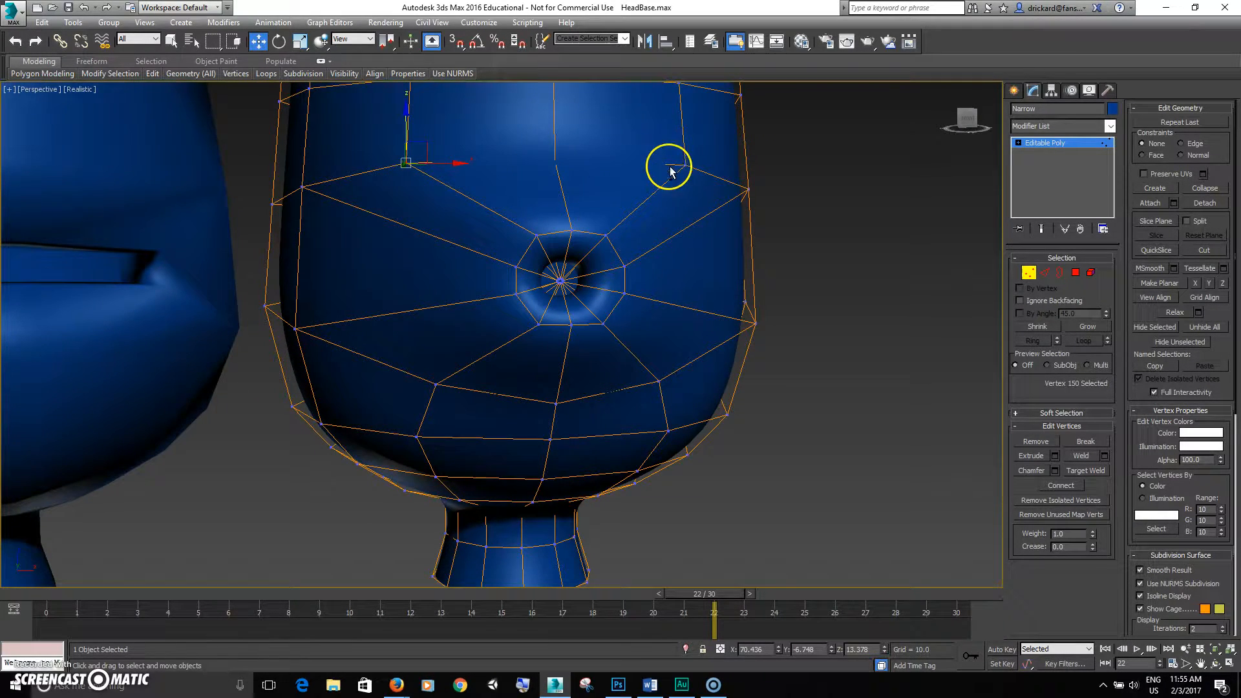
# Scale the two vertices above the mouth toward each other, then shift them slightly forward and down.
pyautogui.keyDown('alt'); pyautogui.moveTo(684, 164); pyautogui.dragTo(687, 200, button='middle'); pyautogui.keyUp('alt')
pyautogui.press('e')
pyautogui.press('r')
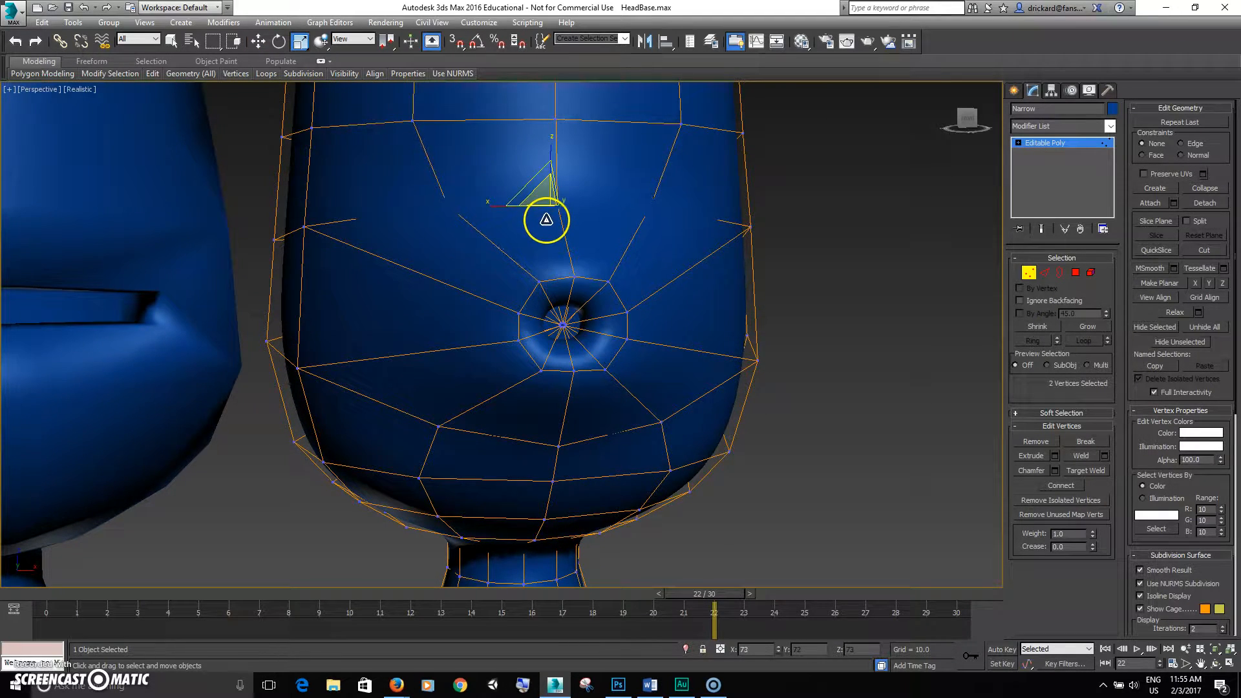
pyautogui.press('w')
pyautogui.keyDown('alt'); pyautogui.moveTo(562, 227); pyautogui.dragTo(635, 248, button='middle'); pyautogui.keyUp('alt')
pyautogui.moveTo(511, 204); pyautogui.dragTo(545, 211)
pyautogui.keyDown('alt'); pyautogui.moveTo(546, 211); pyautogui.dragTo(564, 173, button='middle'); pyautogui.keyUp('alt')
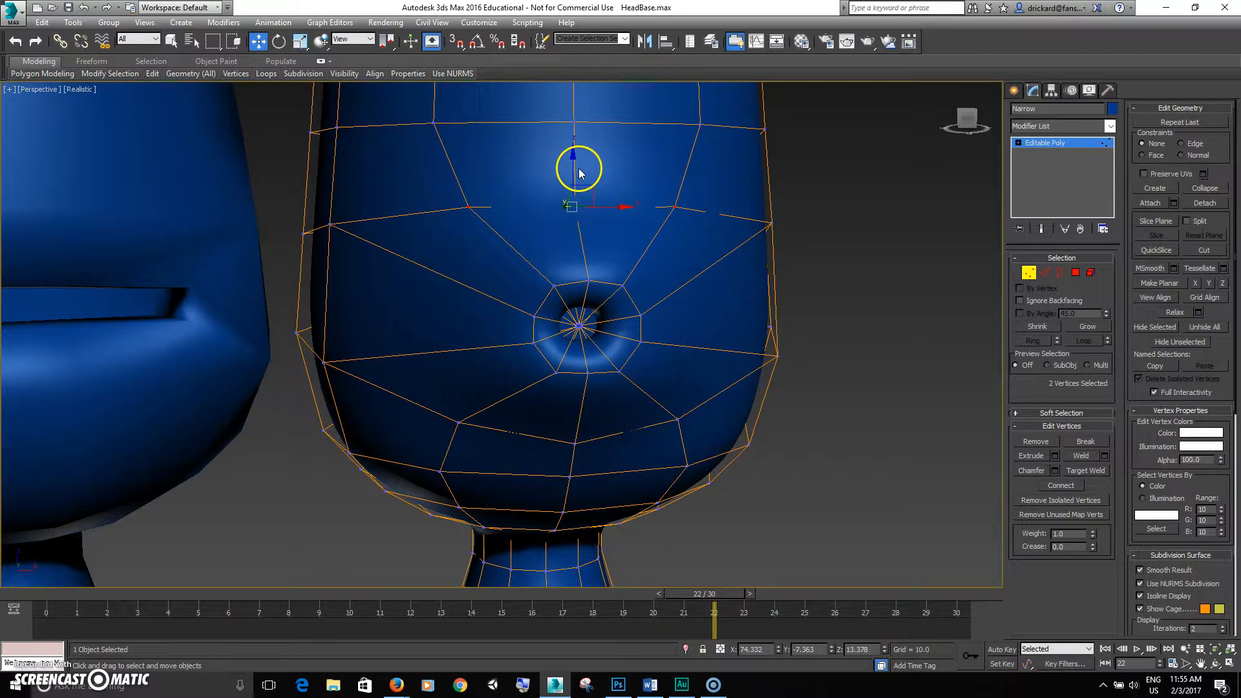
pyautogui.moveTo(575, 166); pyautogui.dragTo(576, 171)
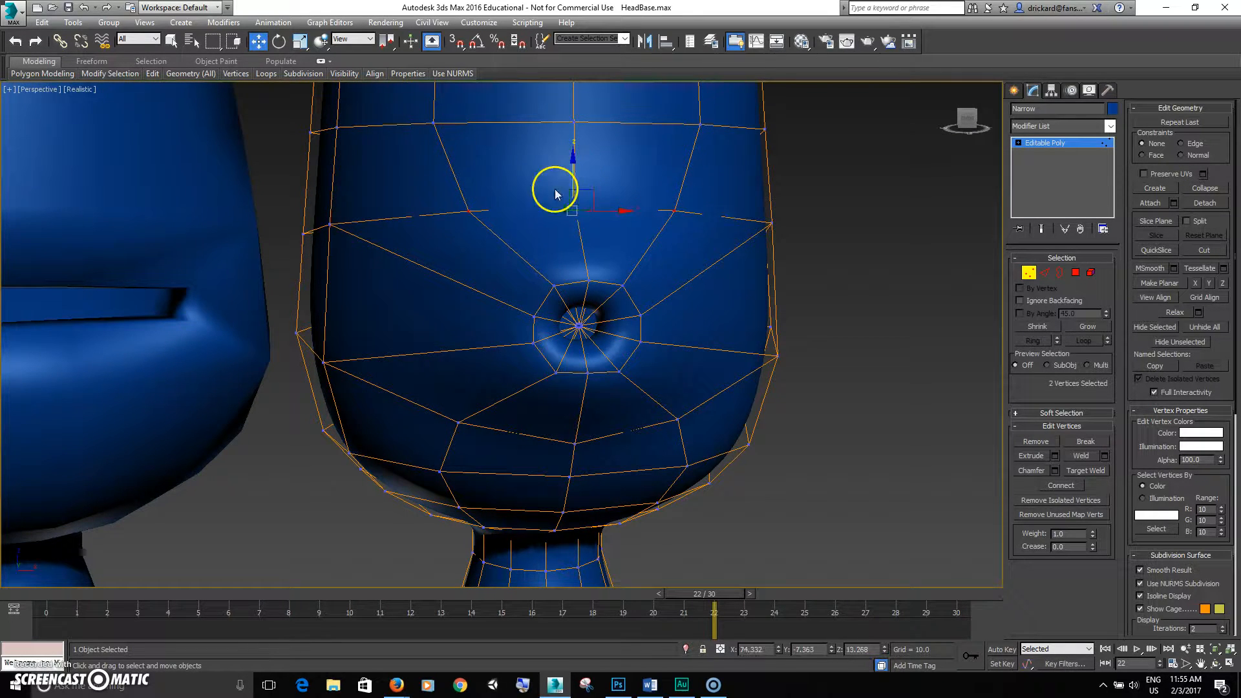
# Select the four cheek vertices through the vertical edges beside the mouth and scale them closer together in width and height.
pyautogui.click(1043, 274)
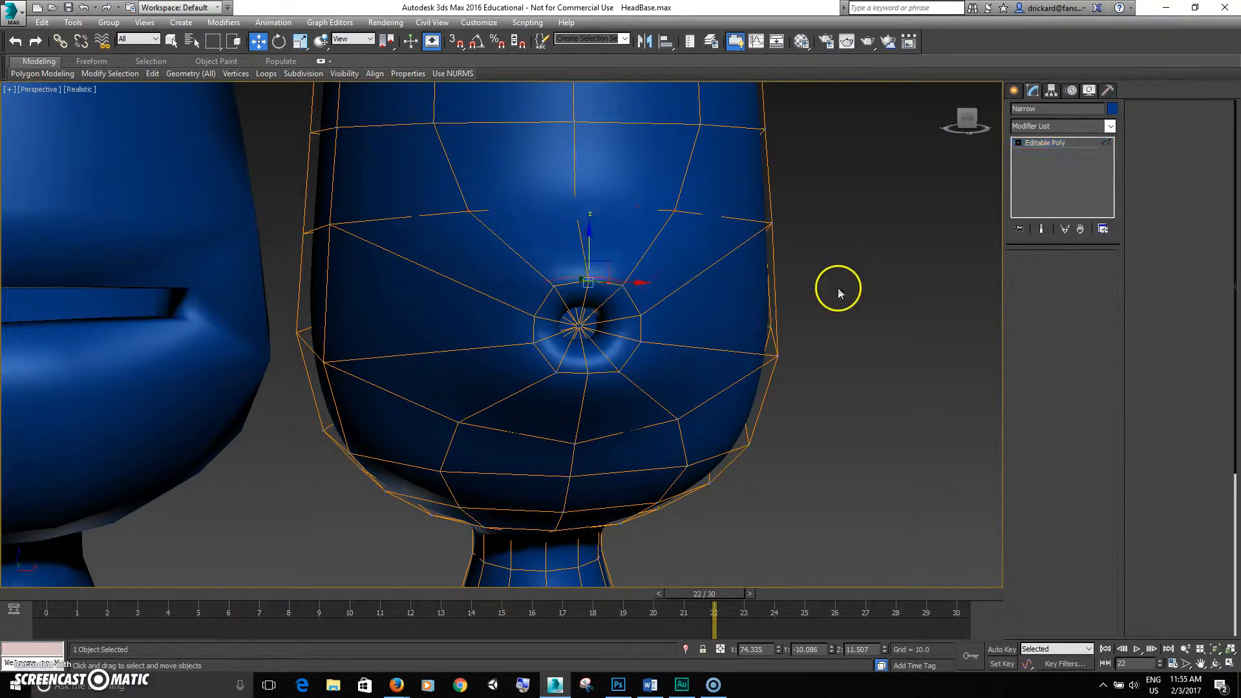
pyautogui.keyDown('alt'); pyautogui.moveTo(838, 289); pyautogui.dragTo(758, 296, button='middle'); pyautogui.keyUp('alt')
pyautogui.keyDown('alt'); pyautogui.moveTo(900, 313); pyautogui.dragTo(818, 313, button='middle'); pyautogui.keyUp('alt')
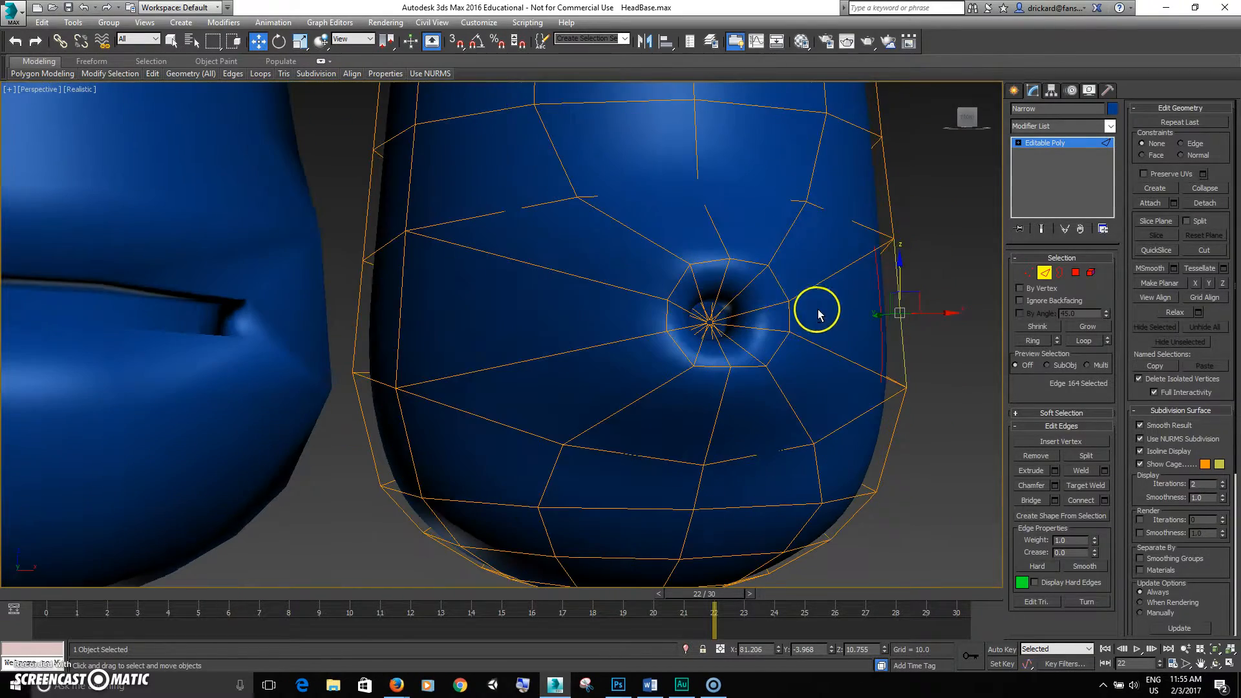
pyautogui.keyDown('alt'); pyautogui.moveTo(466, 329); pyautogui.dragTo(531, 364, button='middle'); pyautogui.keyUp('alt')
pyautogui.keyDown('alt'); pyautogui.moveTo(440, 349); pyautogui.dragTo(582, 356, button='middle'); pyautogui.keyUp('alt')
pyautogui.click(1029, 272)
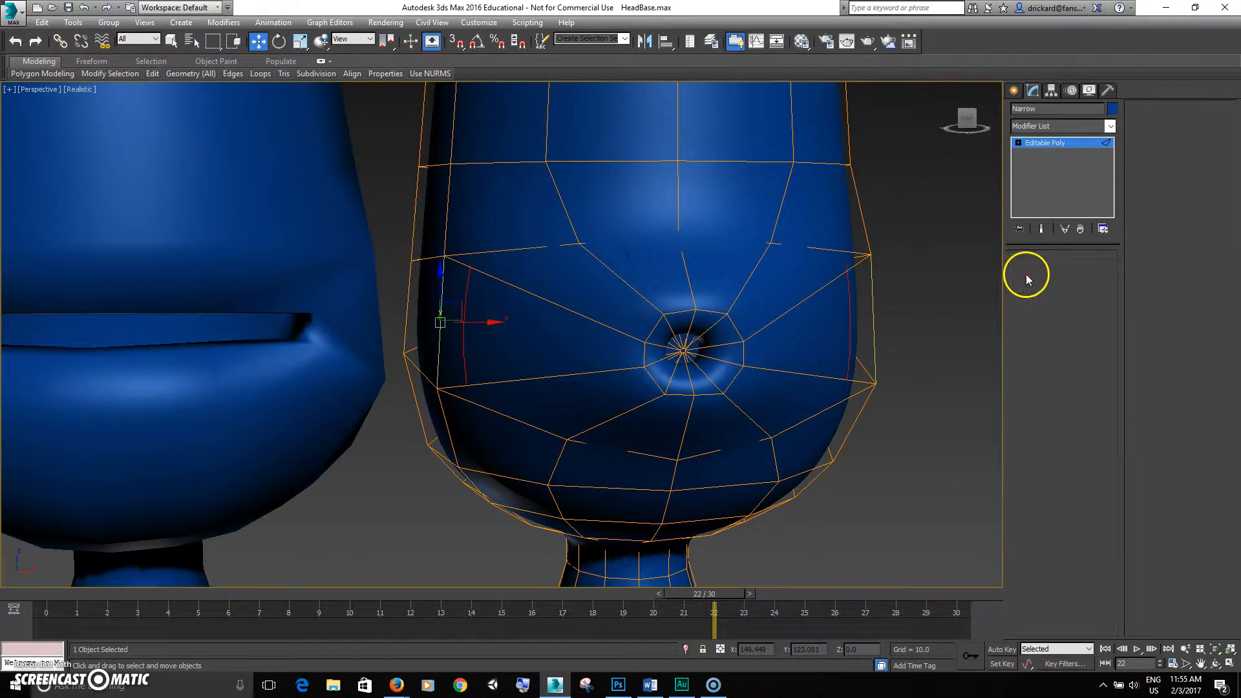
pyautogui.press('r')
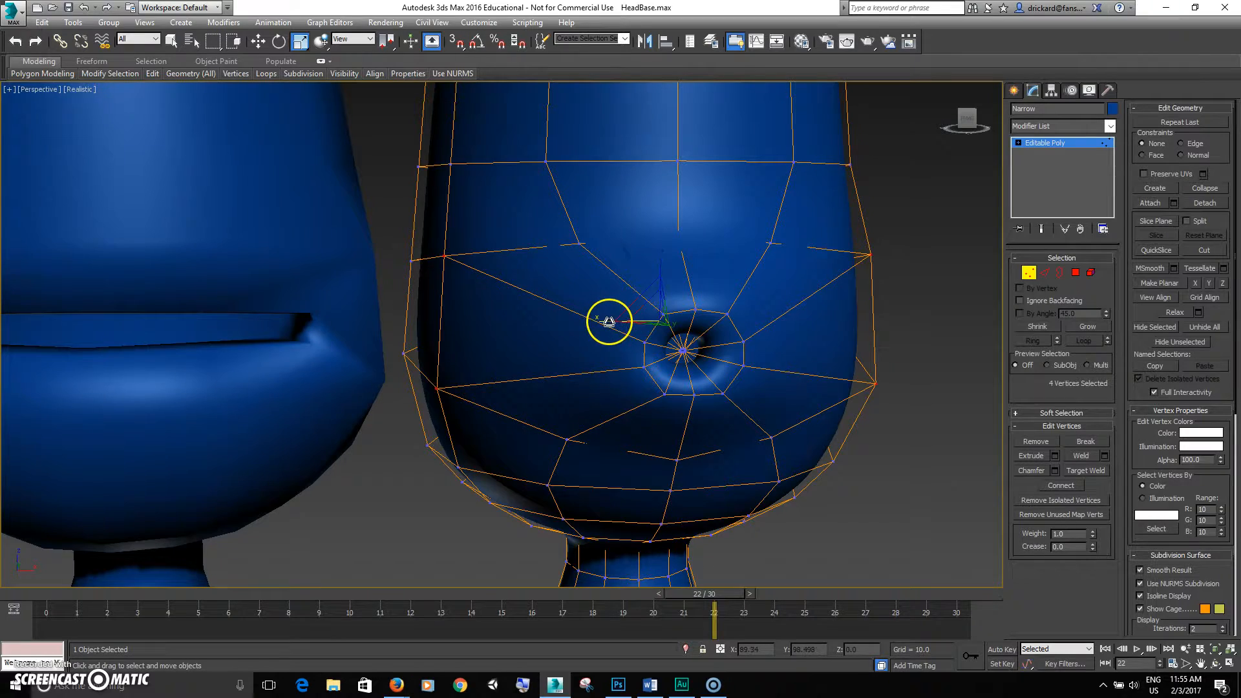
pyautogui.moveTo(610, 322); pyautogui.dragTo(616, 324)
pyautogui.keyDown('alt'); pyautogui.moveTo(617, 324); pyautogui.dragTo(638, 330, button='middle'); pyautogui.keyUp('alt')
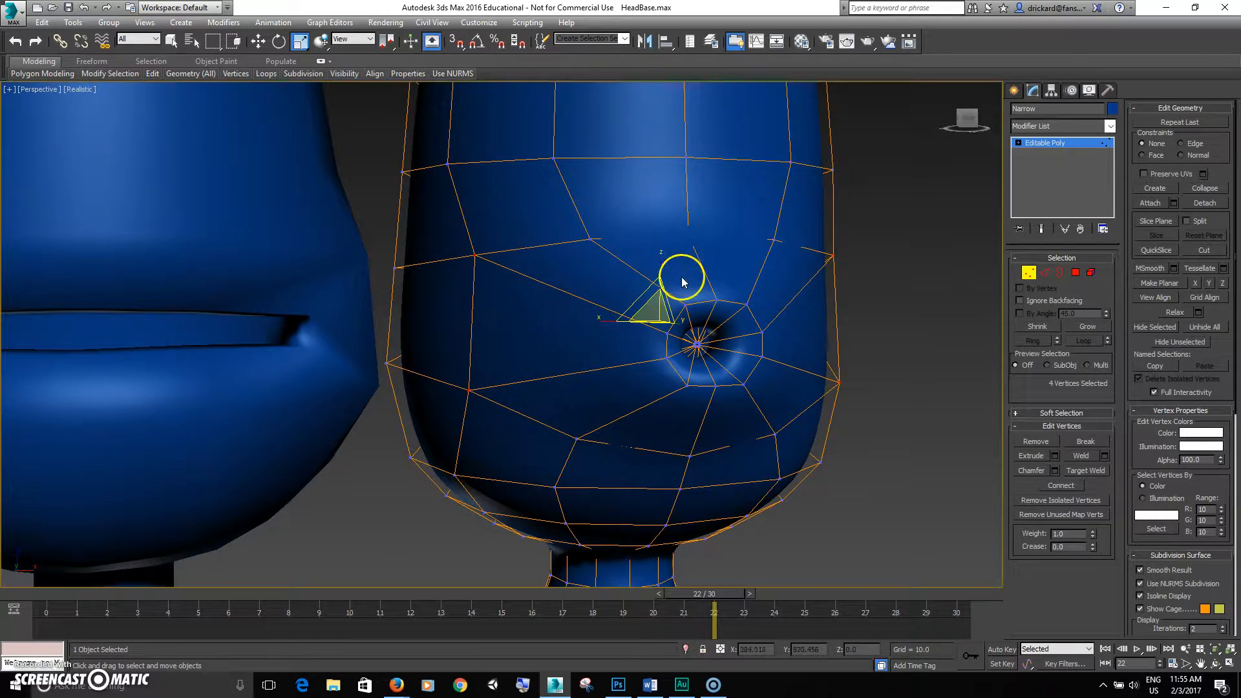
pyautogui.moveTo(657, 269); pyautogui.dragTo(661, 291)
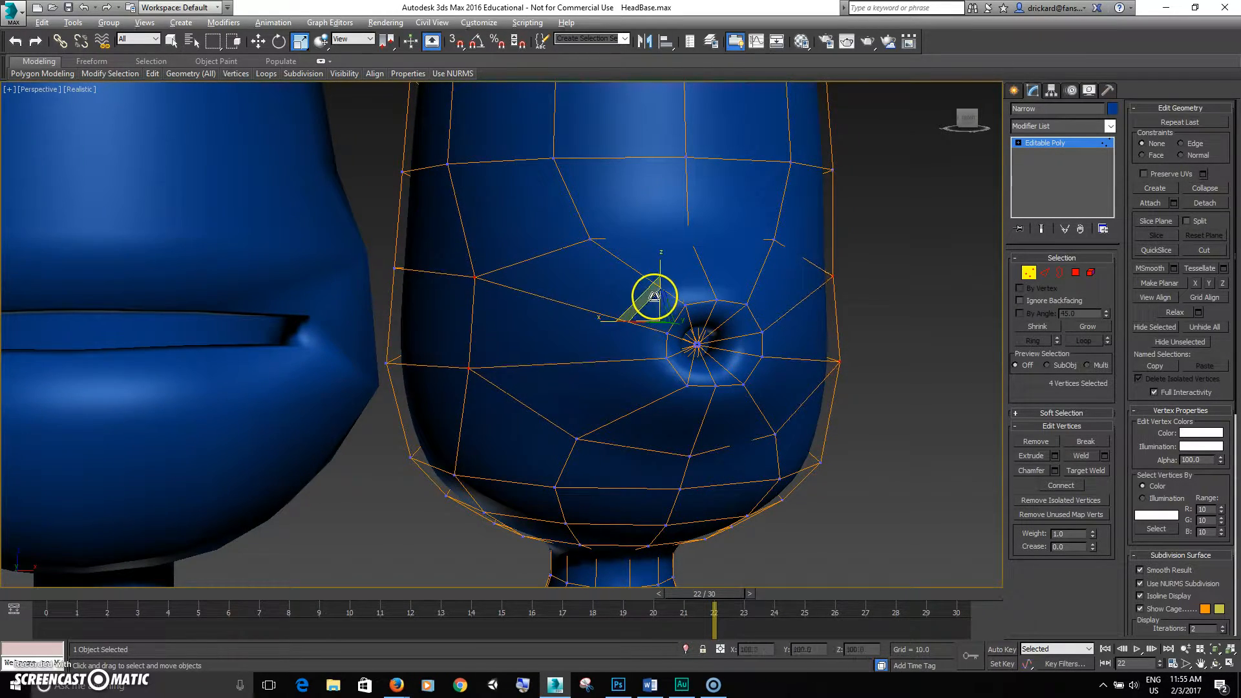
# Move the four cheek vertices forward along the head's depth toward the puckered mouth.
pyautogui.press('w')
pyautogui.keyDown('alt'); pyautogui.moveTo(655, 296); pyautogui.dragTo(705, 304, button='middle'); pyautogui.keyUp('alt')
pyautogui.moveTo(630, 320); pyautogui.dragTo(647, 329)
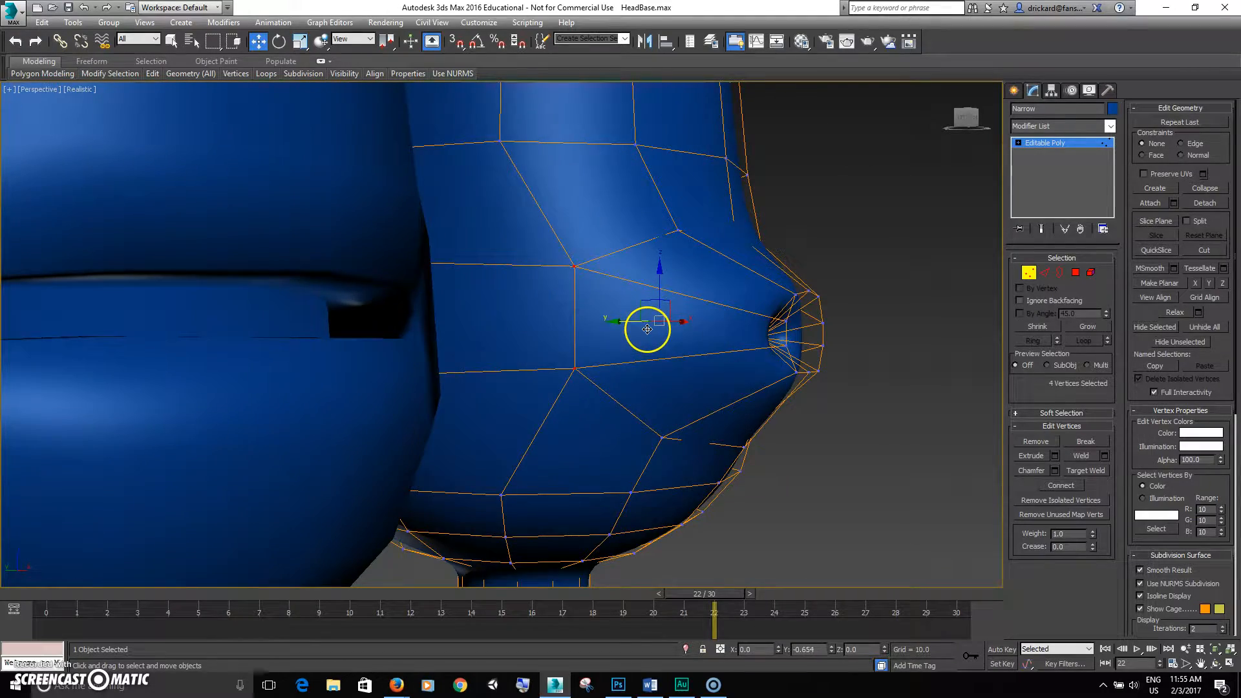
# Leave vertex editing on Narrow, open the Morpher modifier of HeadBase and delete its existing animation keys.
pyautogui.keyDown('alt'); pyautogui.moveTo(644, 333); pyautogui.dragTo(813, 369, button='middle'); pyautogui.keyUp('alt')
pyautogui.scroll(-4, 737, 344)
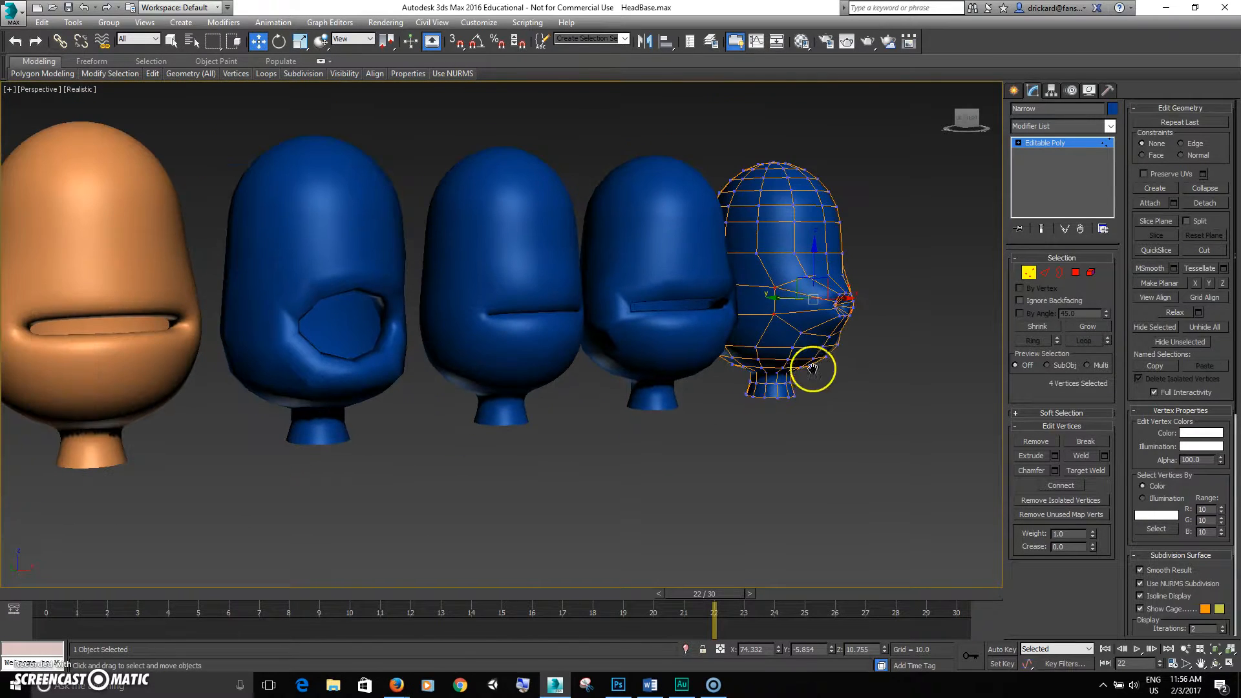
pyautogui.click(1031, 276)
pyautogui.click(883, 376)
pyautogui.keyDown('alt'); pyautogui.moveTo(641, 445); pyautogui.dragTo(846, 375, button='middle'); pyautogui.keyUp('alt')
pyautogui.keyDown('alt'); pyautogui.moveTo(907, 310); pyautogui.dragTo(717, 366, button='middle'); pyautogui.keyUp('alt')
pyautogui.click(452, 363)
pyautogui.keyDown('alt'); pyautogui.moveTo(453, 359); pyautogui.dragTo(647, 362, button='middle'); pyautogui.keyUp('alt')
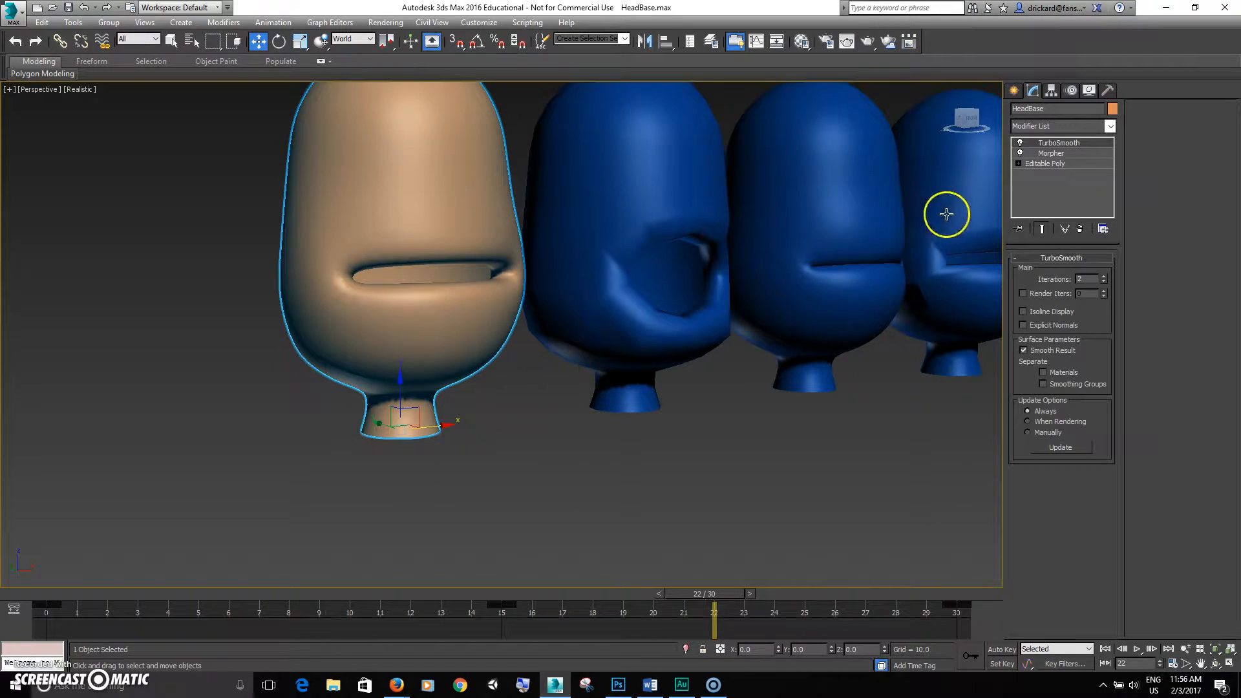
pyautogui.click(1045, 154)
pyautogui.moveTo(907, 610); pyautogui.dragTo(583, 612)
pyautogui.moveTo(319, 619); pyautogui.dragTo(205, 626)
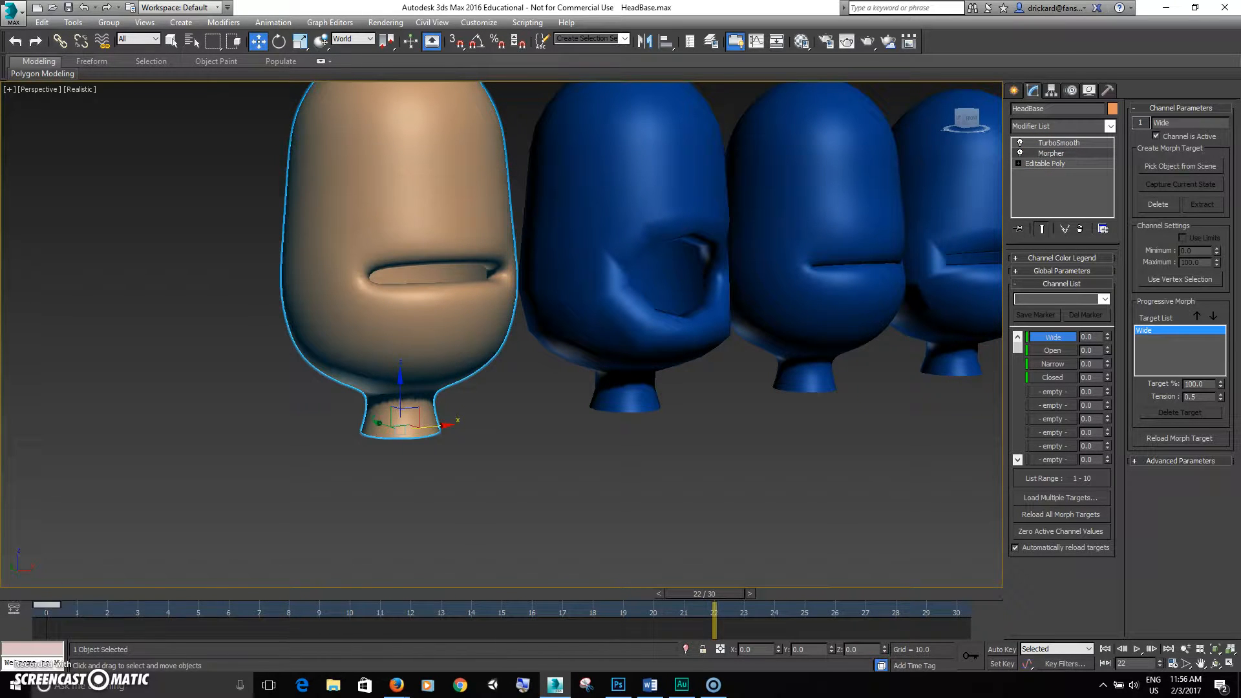
# With Auto Key on, key the Narrow channel at 100 on frame 15 and back to 0 on frame 30.
pyautogui.moveTo(711, 594); pyautogui.dragTo(514, 610)
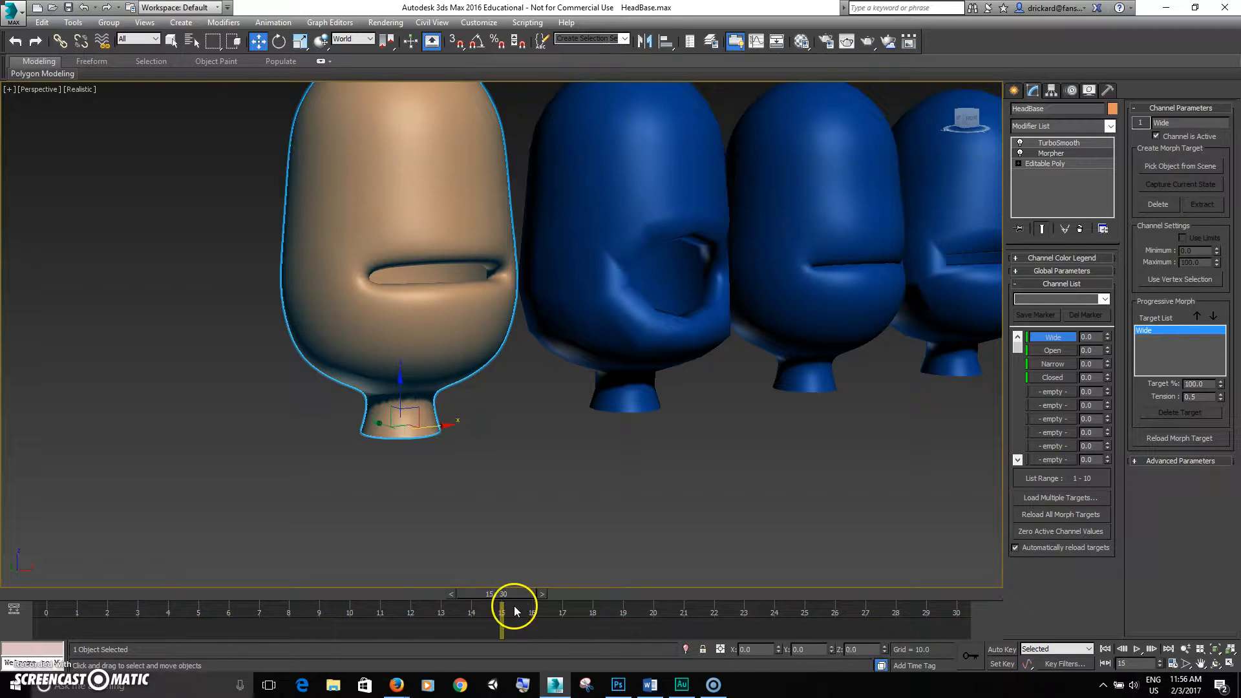
pyautogui.click(1004, 649)
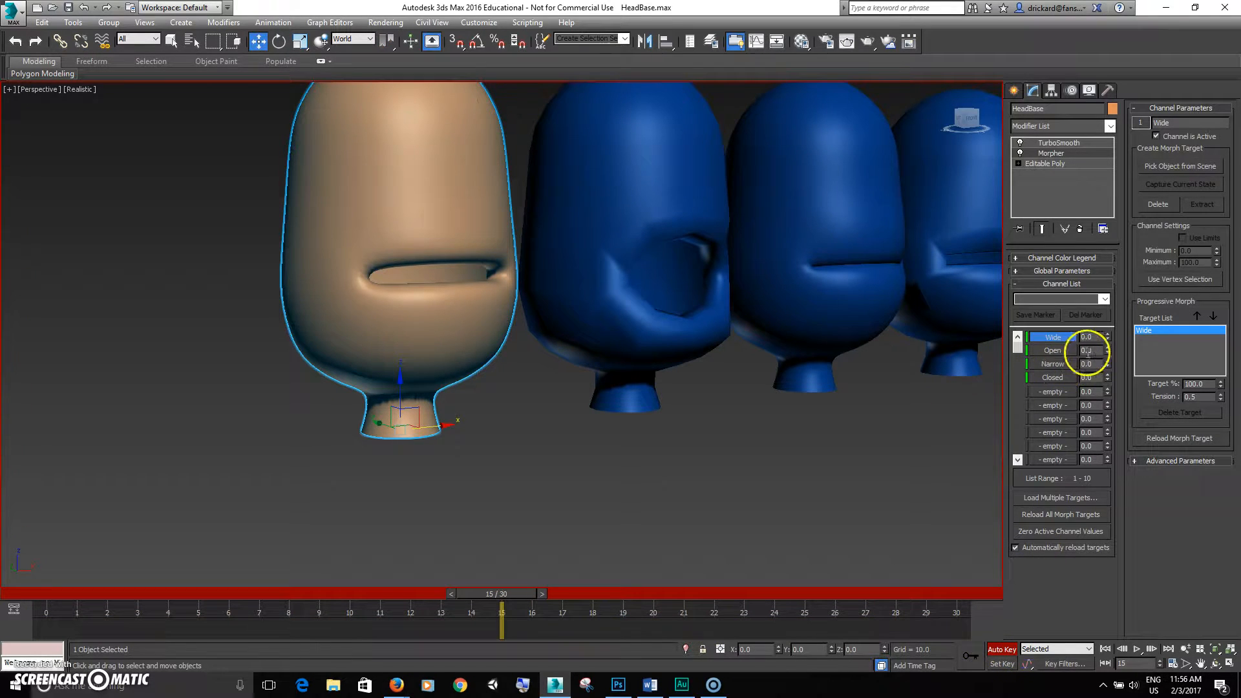
pyautogui.moveTo(1109, 364); pyautogui.dragTo(1100, 208)
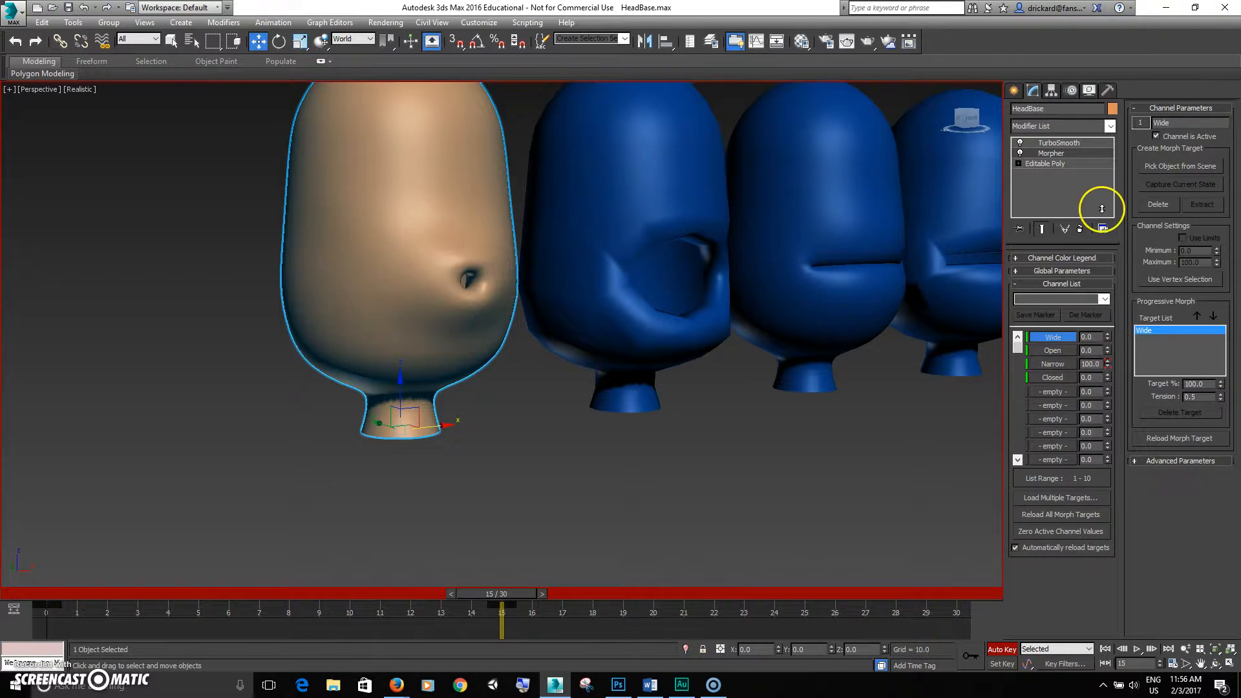
pyautogui.rightClick(1109, 365)
# Play back the Narrow morph, turn off Auto Key, compare HeadBase with the targets from several angles and stop playback.
pyautogui.press('/')
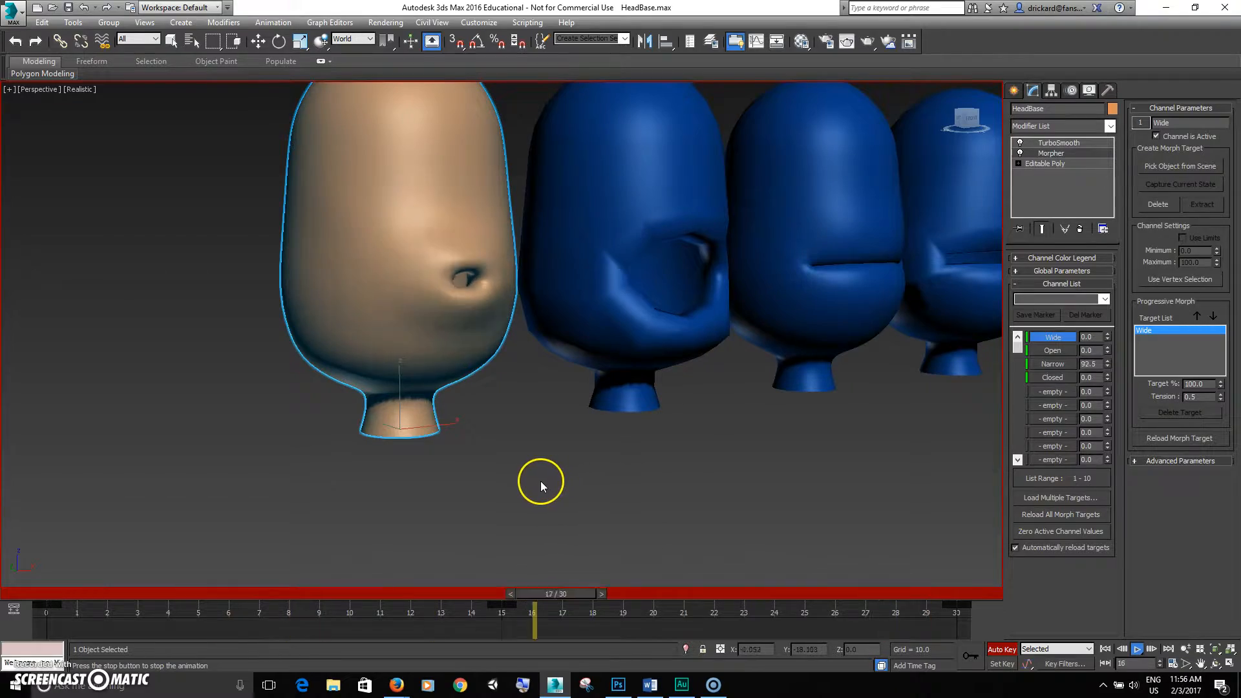
pyautogui.press('F4')
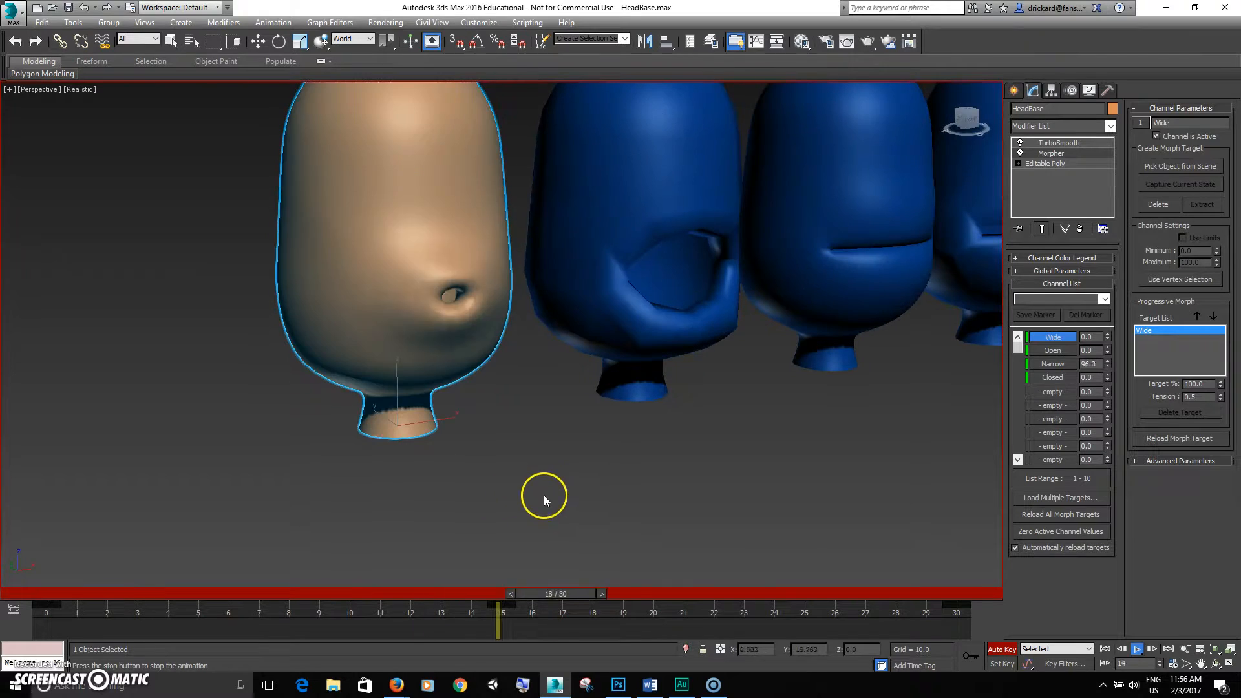
pyautogui.click(1002, 649)
pyautogui.keyDown('alt'); pyautogui.moveTo(874, 525); pyautogui.dragTo(665, 491, button='middle'); pyautogui.keyUp('alt')
pyautogui.scroll(-3, 856, 499)
pyautogui.moveTo(756, 465); pyautogui.dragTo(608, 466, button='middle')
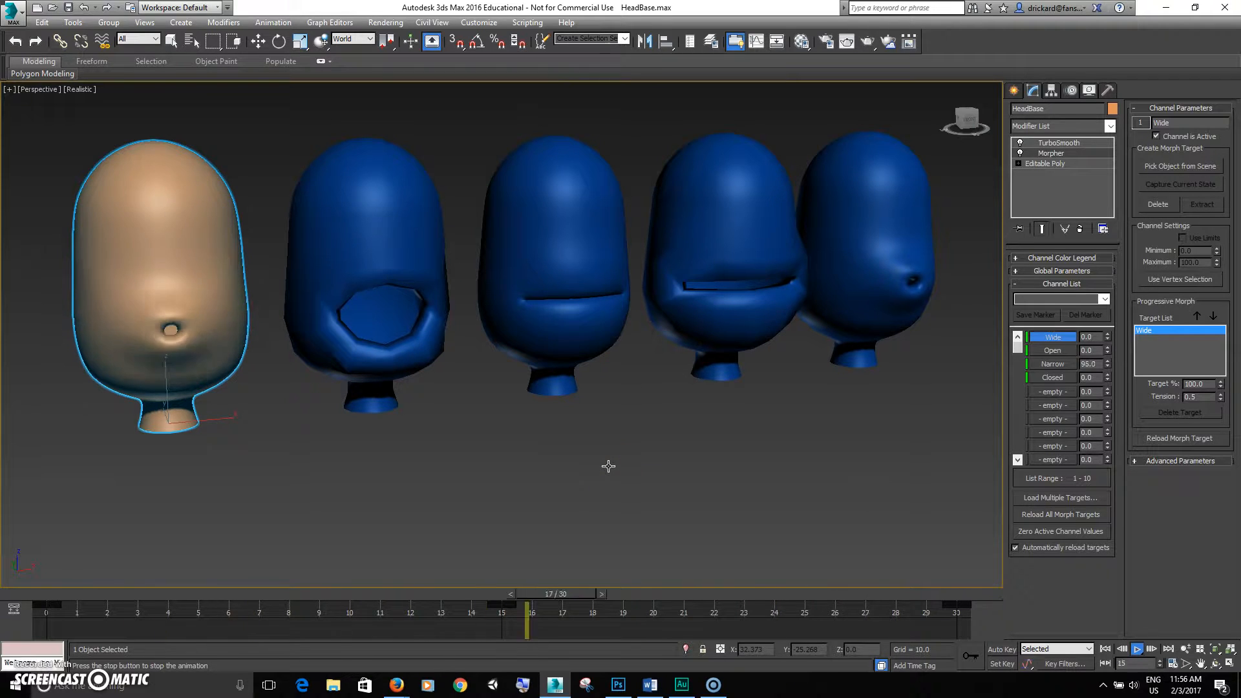
pyautogui.rightClick(599, 466)
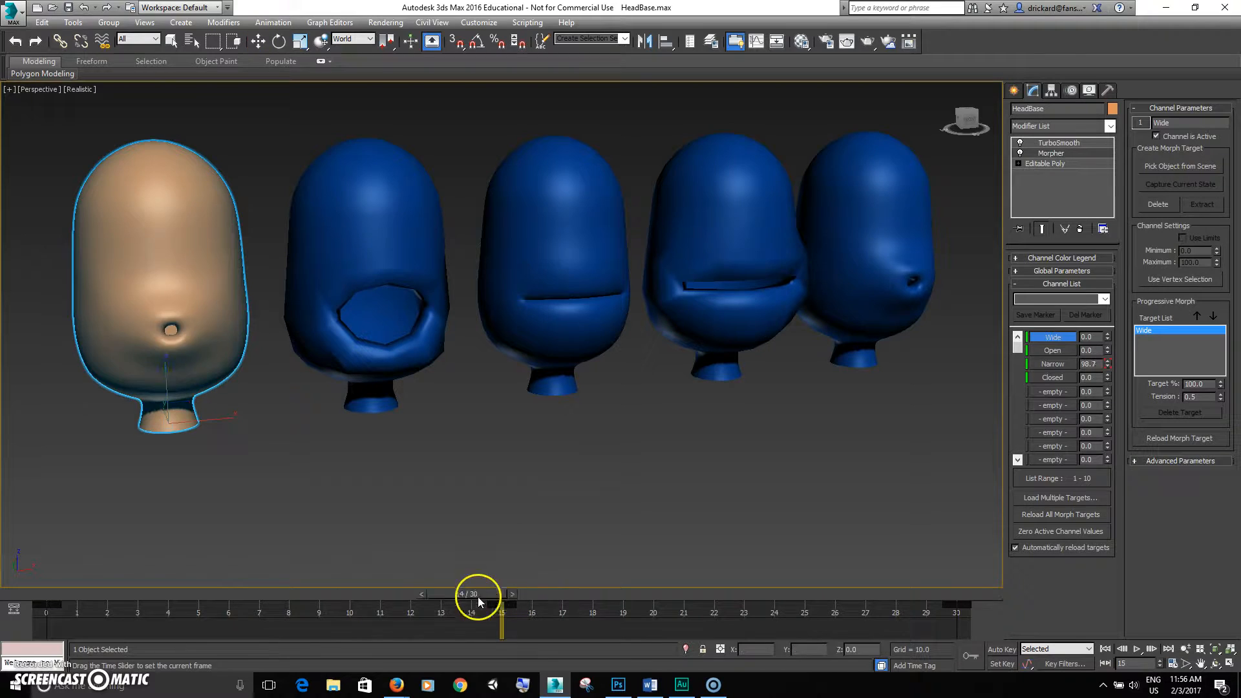
# Return to frame 0 and delete the Narrow test keys from HeadBase.
pyautogui.moveTo(478, 596); pyautogui.dragTo(71, 599)
pyautogui.moveTo(369, 617); pyautogui.dragTo(462, 619)
pyautogui.moveTo(1014, 615); pyautogui.dragTo(1011, 610)
pyautogui.moveTo(88, 611); pyautogui.dragTo(31, 615)
pyautogui.keyDown('alt'); pyautogui.moveTo(389, 434); pyautogui.dragTo(380, 434, button='middle'); pyautogui.keyUp('alt')
pyautogui.scroll(-2, 382, 444)
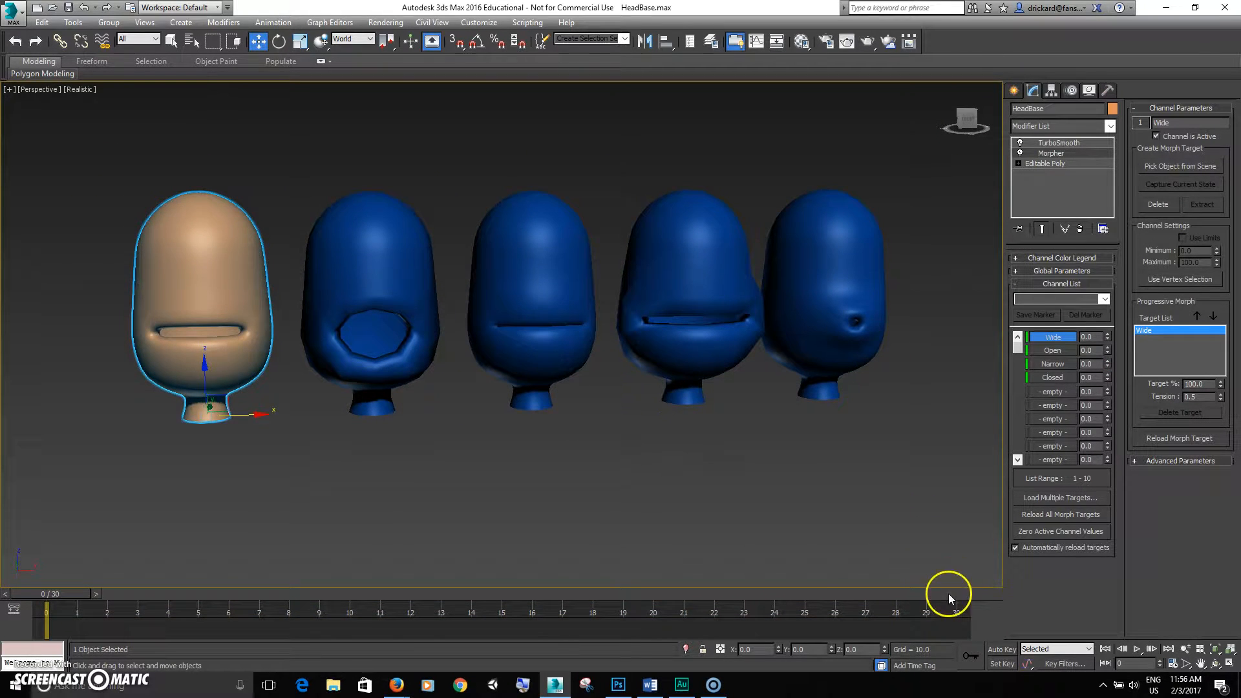
# Select the four blue morph target heads and move them together along X, farther from HeadBase.
pyautogui.click(556, 421)
pyautogui.moveTo(389, 180); pyautogui.dragTo(825, 542)
pyautogui.moveTo(638, 292); pyautogui.dragTo(723, 293)
pyautogui.click(598, 452)
pyautogui.moveTo(405, 297); pyautogui.dragTo(460, 296, button='middle')
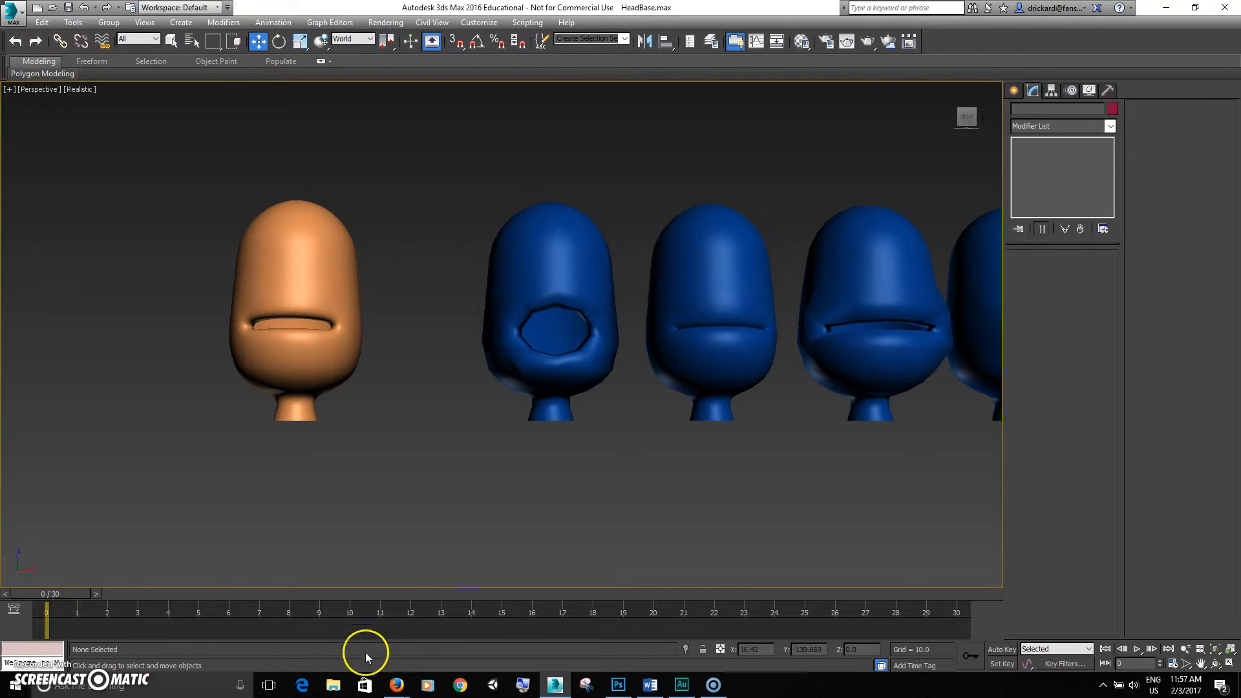
# In File Explorer, open the 1412_tid_riggingTools folder on Lexar (E:) and drop riggingTools.ms into the 3ds Max viewport.
pyautogui.click(334, 686)
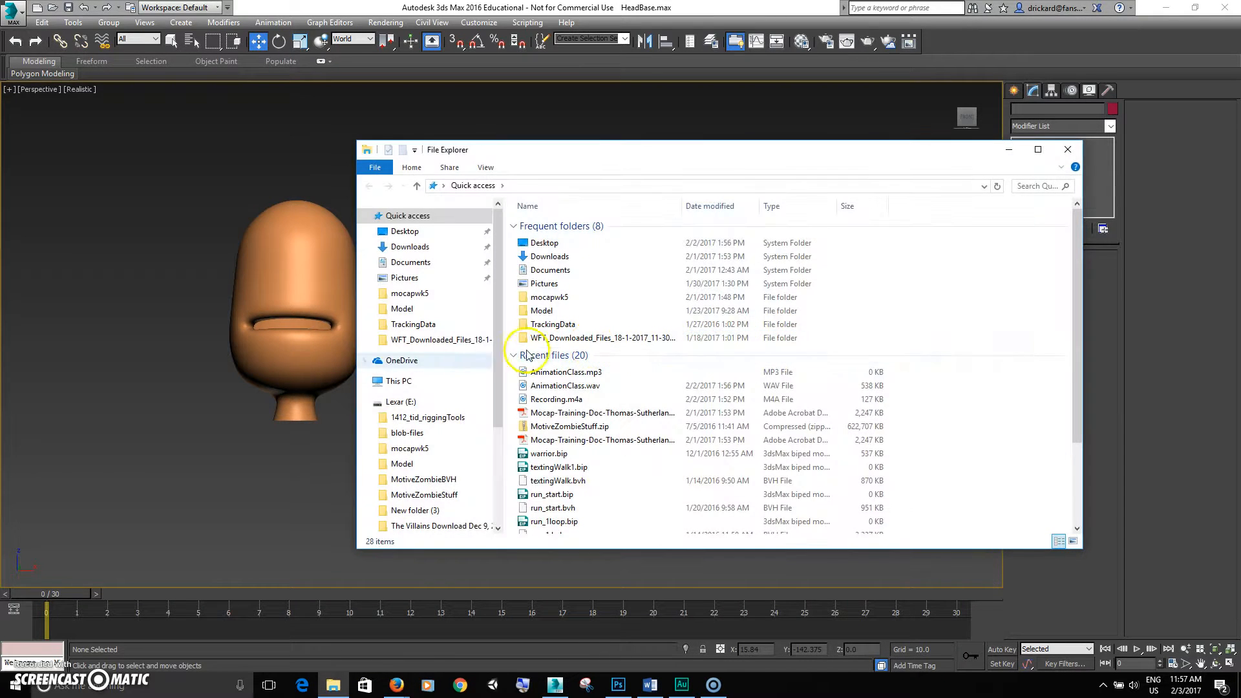
pyautogui.click(400, 402)
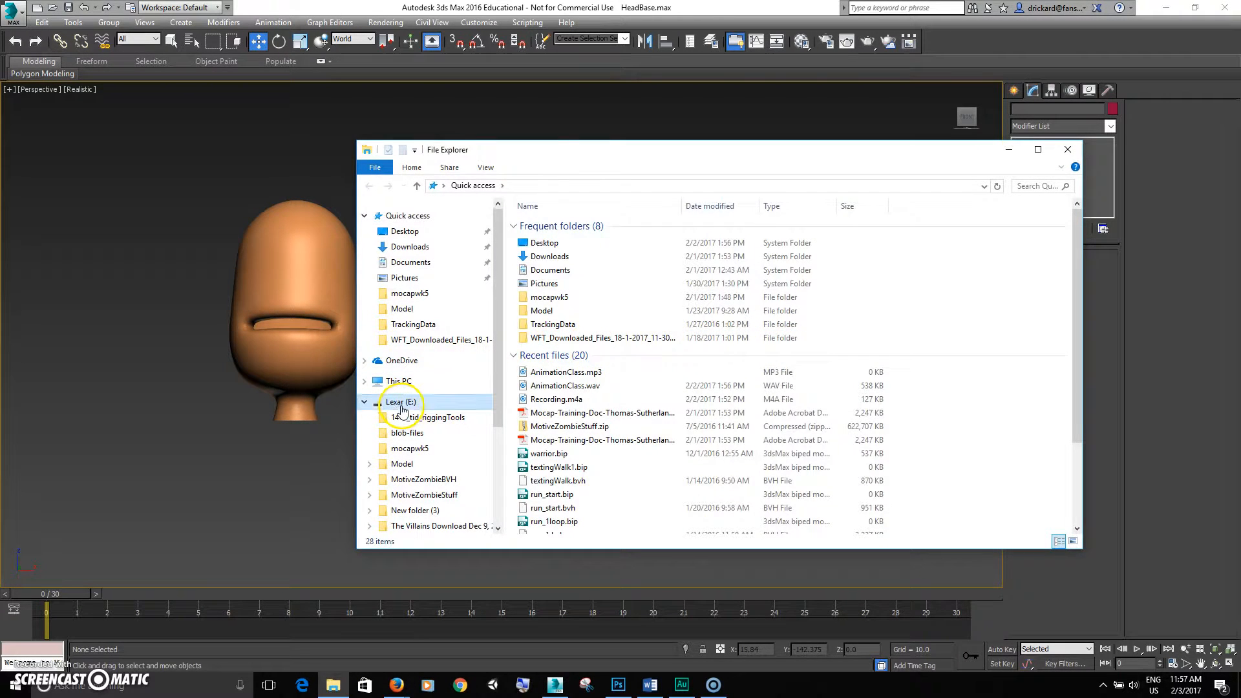
pyautogui.doubleClick(585, 224)
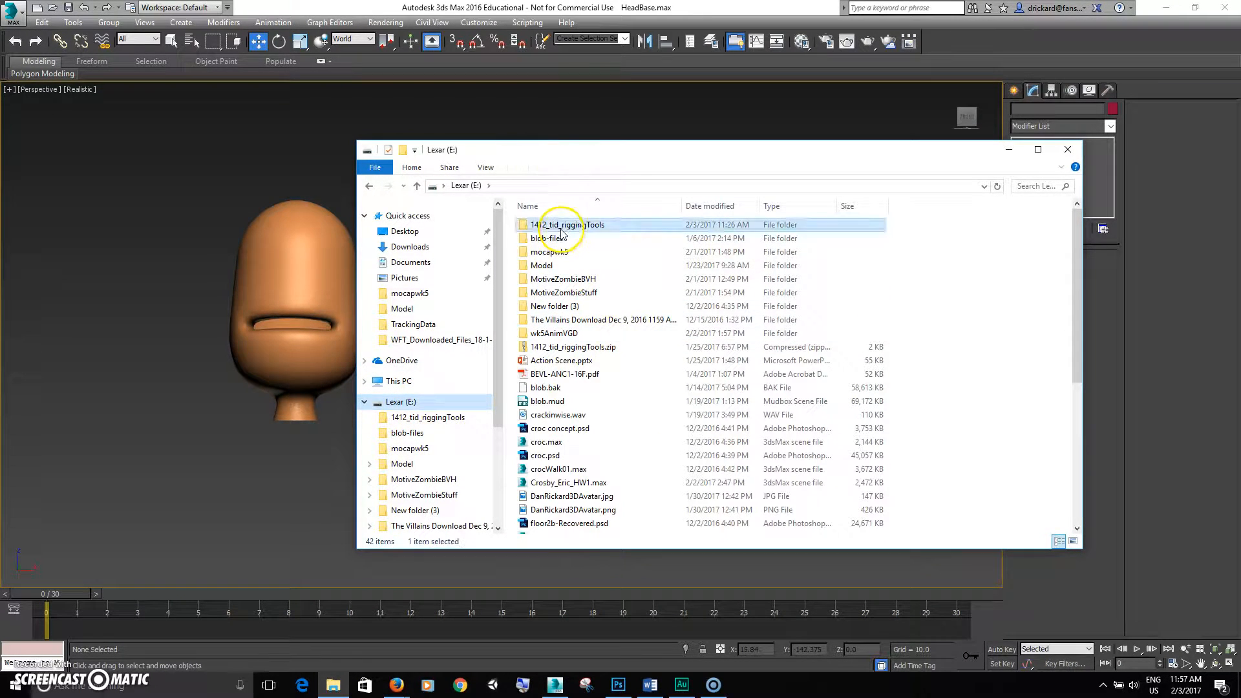
pyautogui.moveTo(597, 165); pyautogui.dragTo(884, 161)
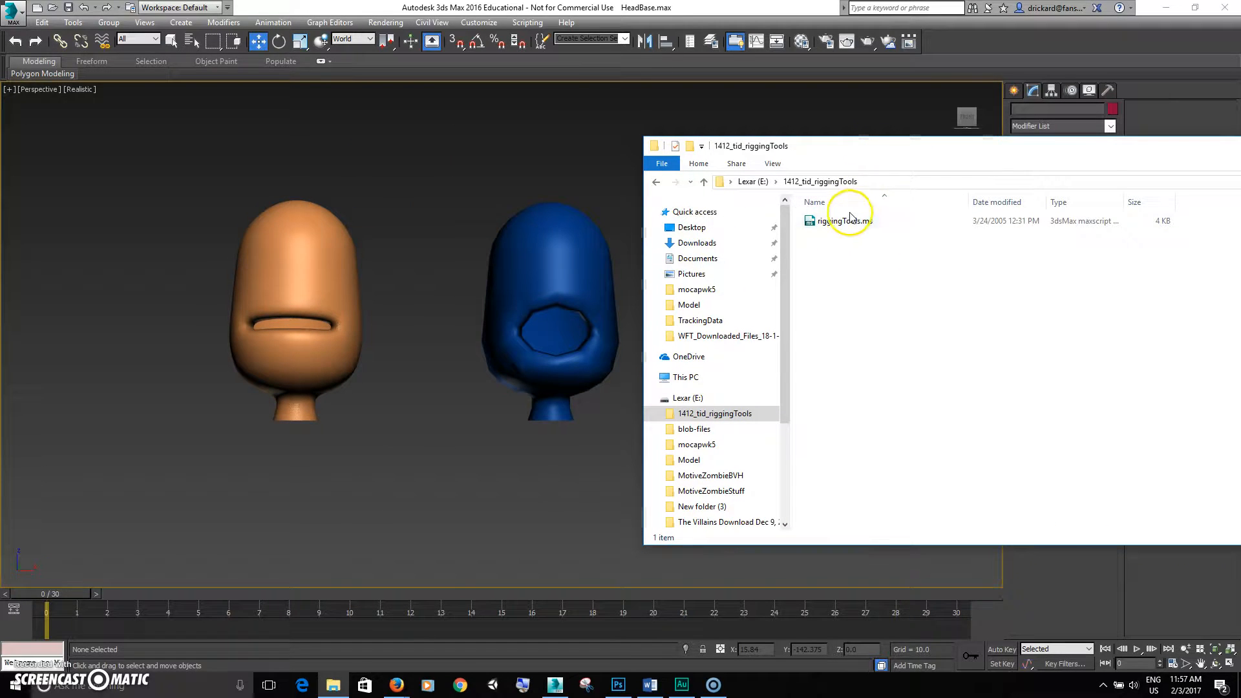
pyautogui.moveTo(847, 228); pyautogui.dragTo(458, 332)
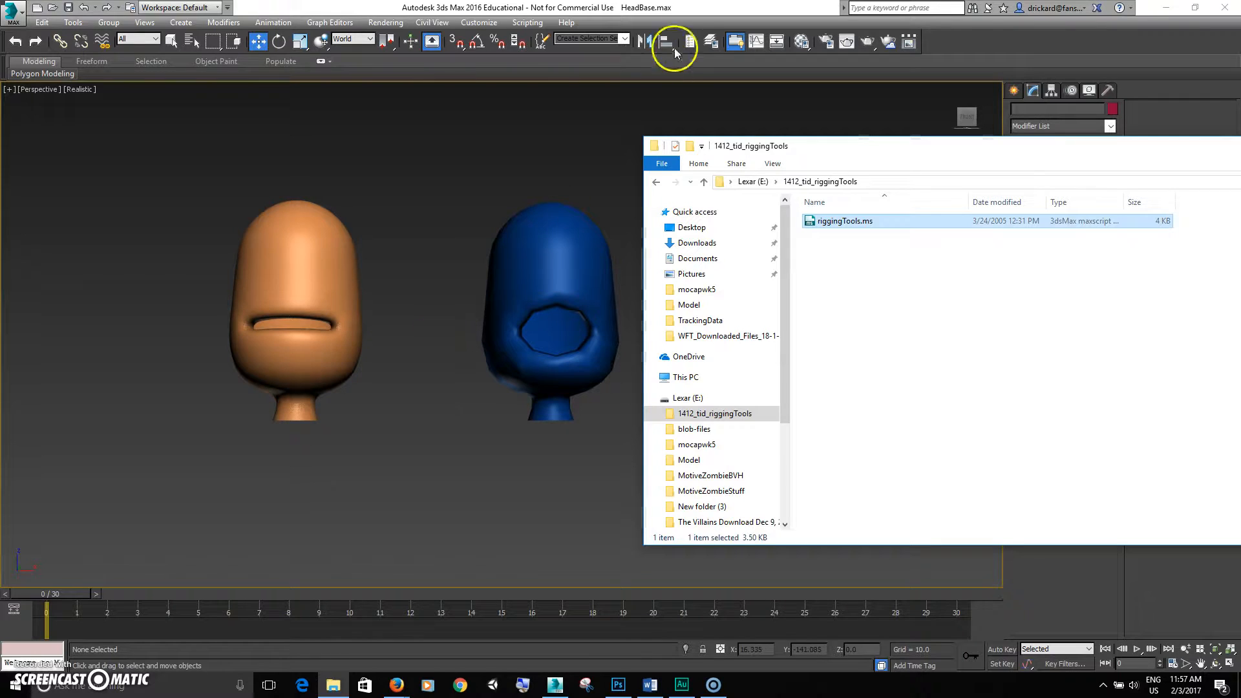
pyautogui.click(715, 9)
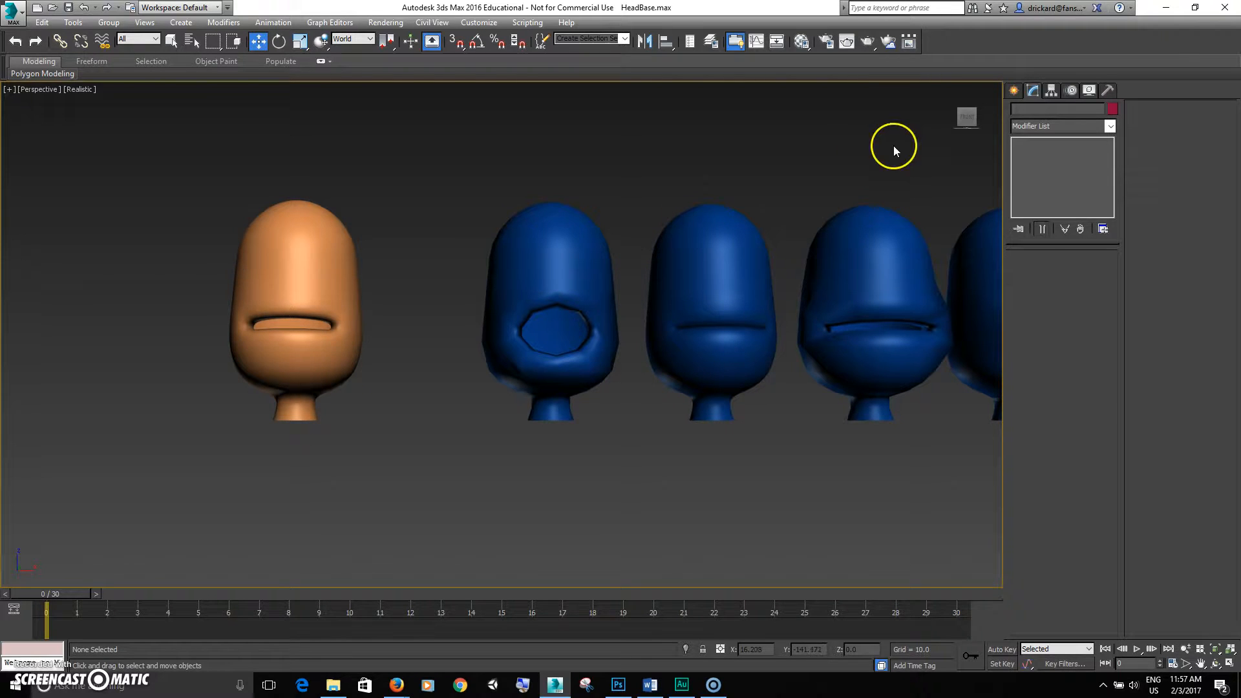
# Show the Rigging Tools category of geometry objects for creation.
pyautogui.click(1013, 91)
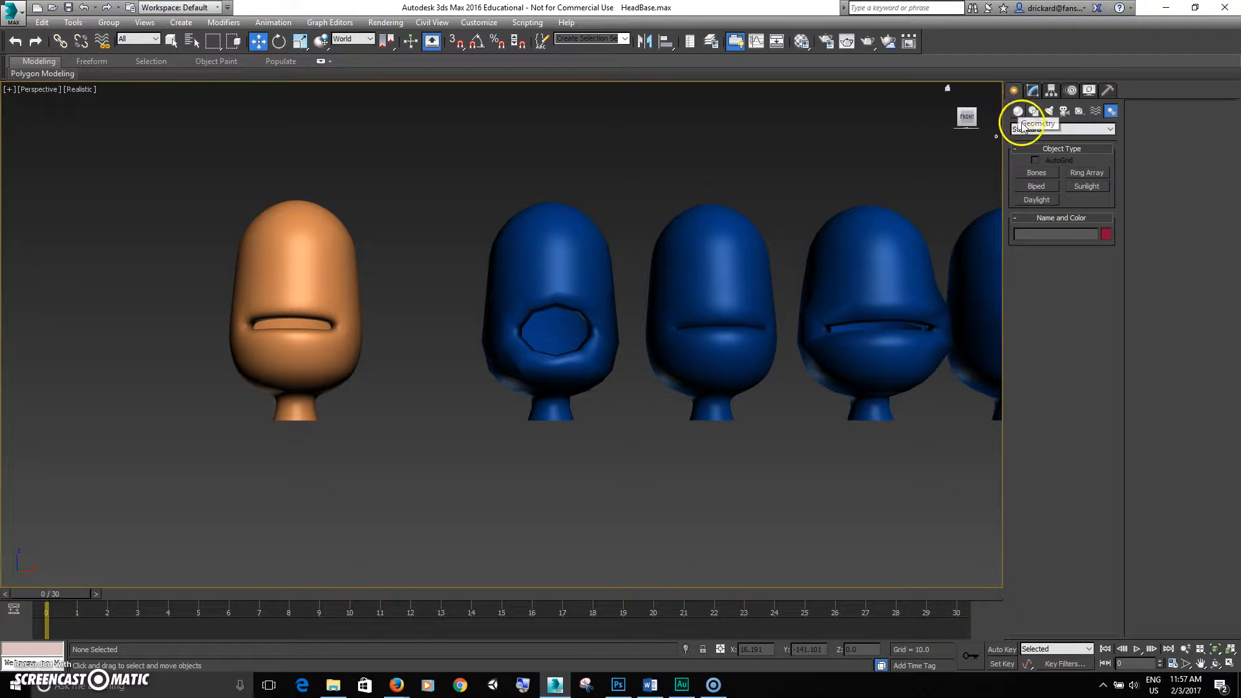
pyautogui.click(1032, 130)
pyautogui.click(1031, 130)
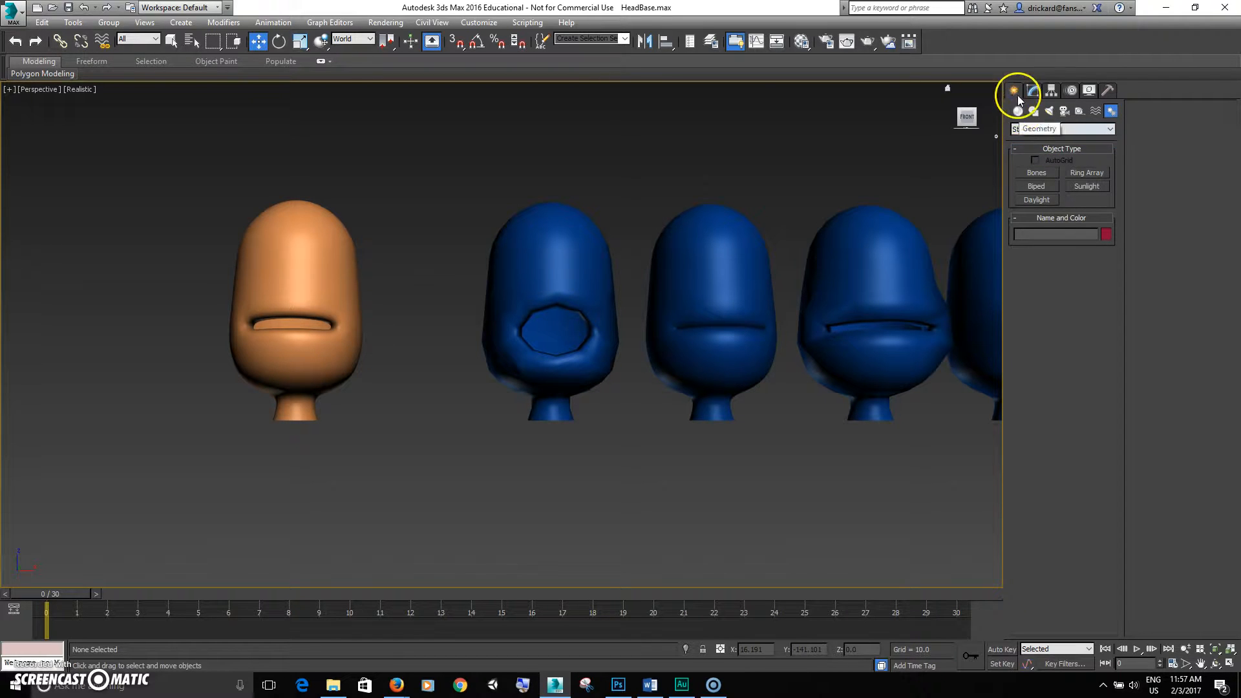
pyautogui.click(1019, 113)
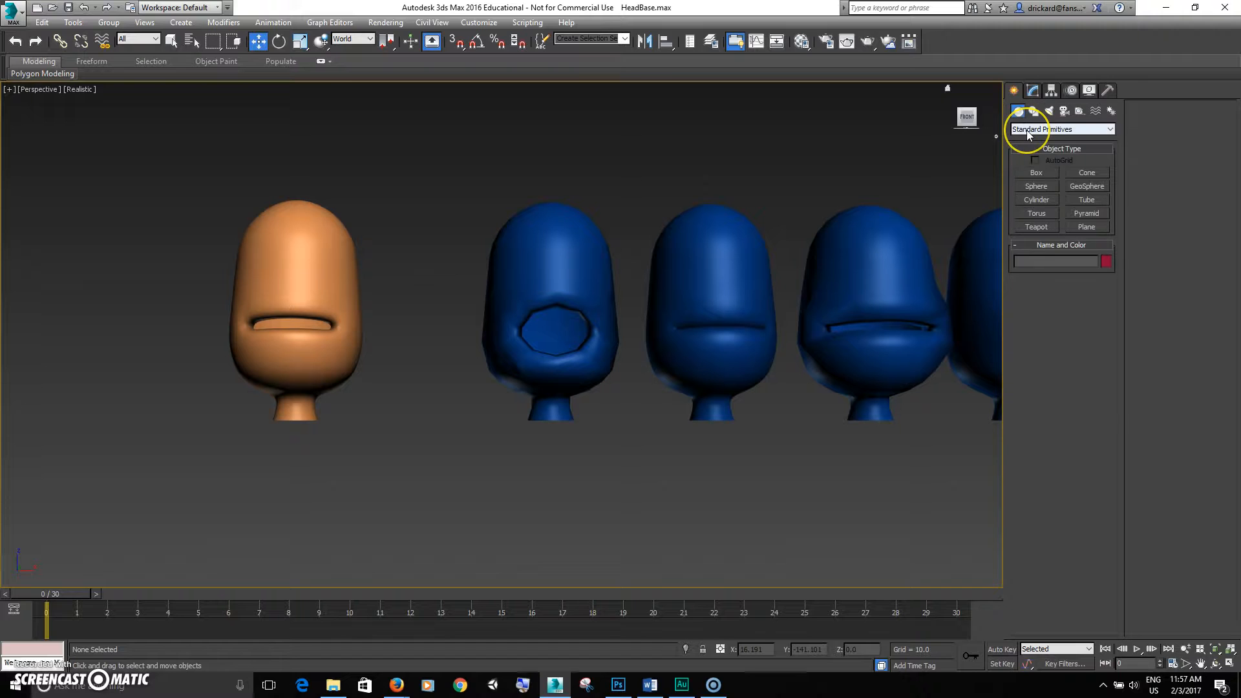
pyautogui.click(1030, 131)
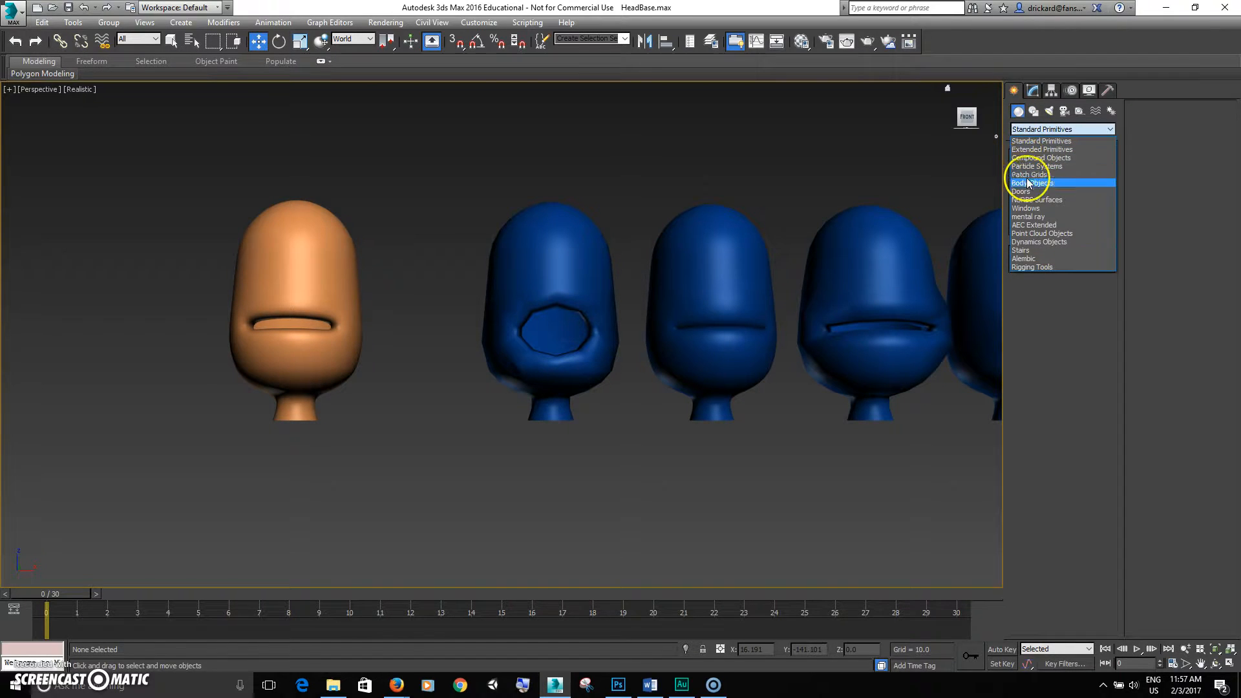
pyautogui.click(1032, 267)
# Create a JoyStick rig control in the Front view between HeadBase and the nearest blue target head, and return to the Perspective view.
pyautogui.click(1029, 173)
pyautogui.press('f')
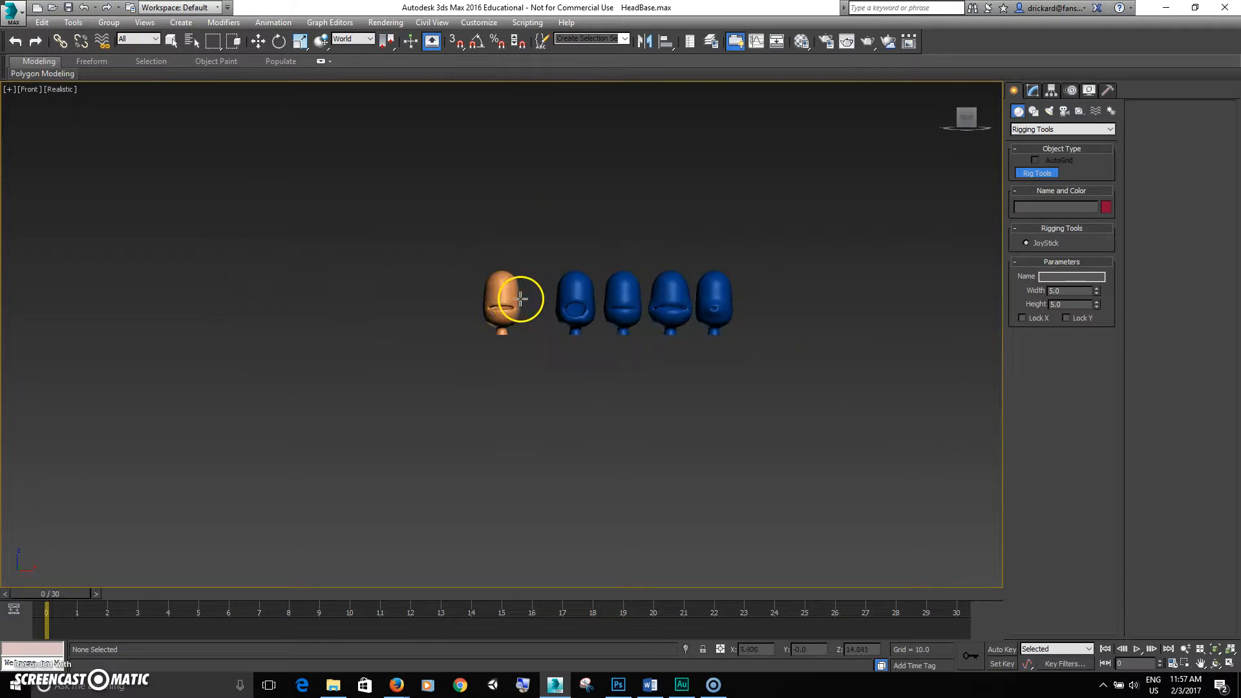
pyautogui.scroll(5, 534, 288)
pyautogui.click(529, 272)
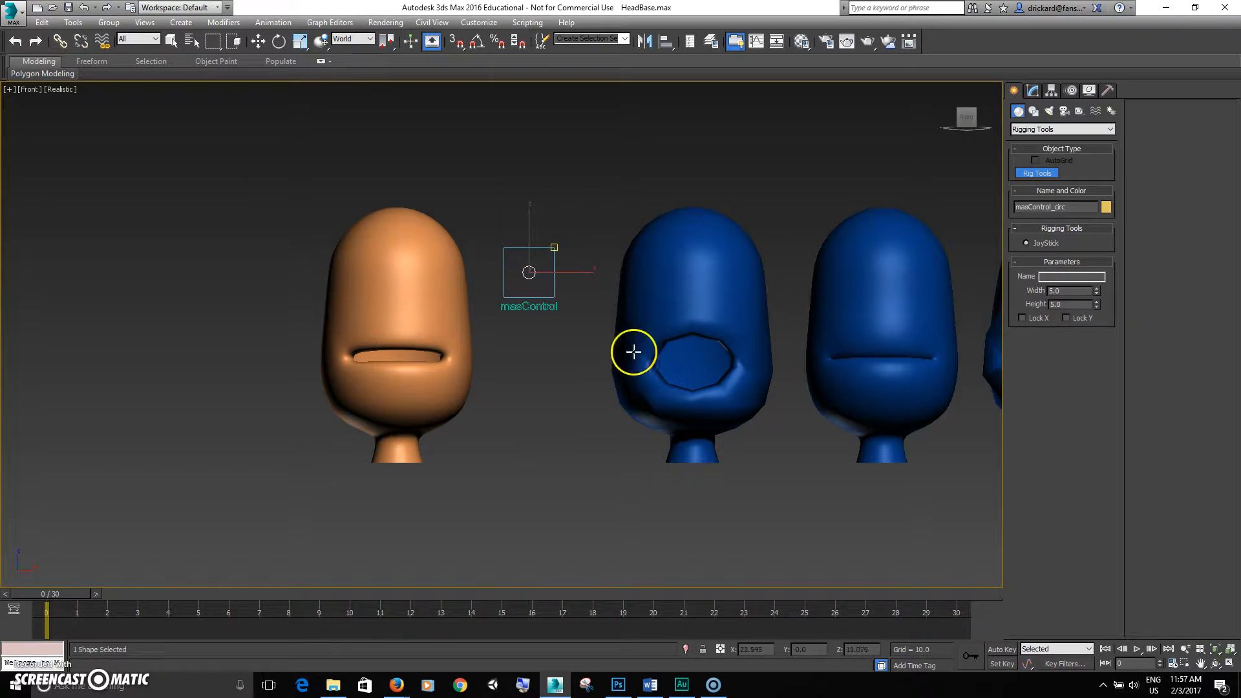
pyautogui.rightClick(583, 367)
pyautogui.press('p')
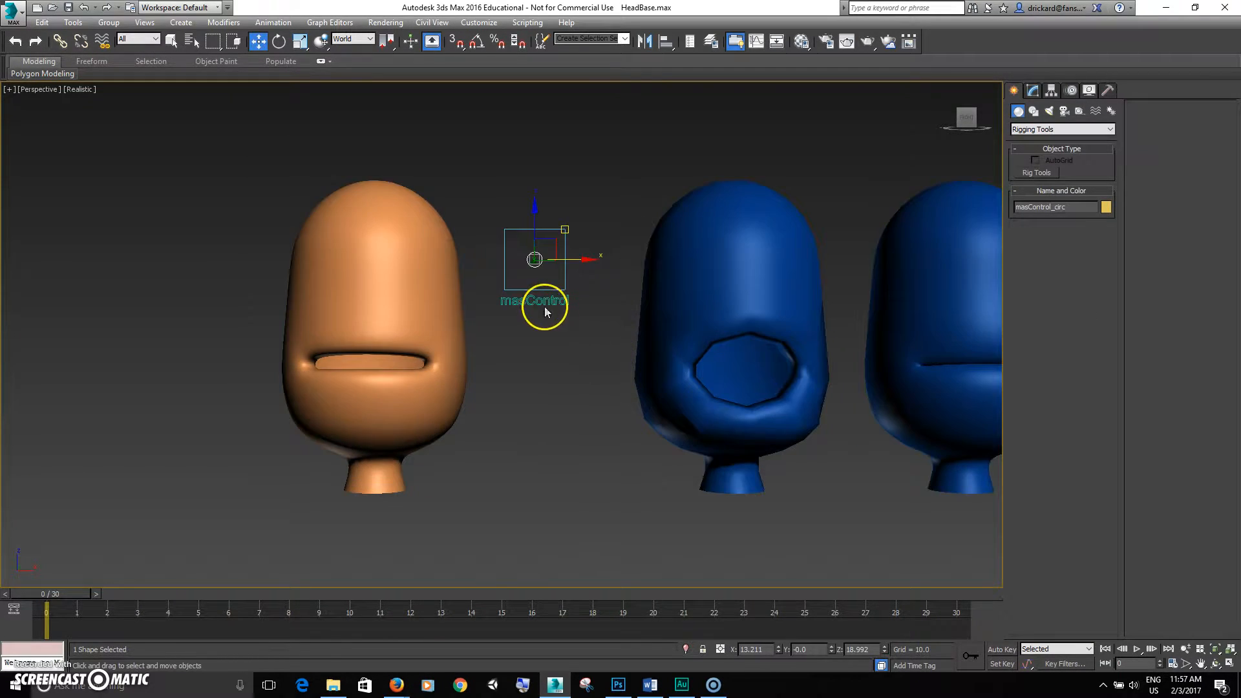
pyautogui.scroll(6, 543, 304)
pyautogui.moveTo(537, 298)
pyautogui.keyDown('alt'); pyautogui.mouseDown(button='middle')
pyautogui.moveTo(565, 346)
pyautogui.moveTo(540, 310)
pyautogui.mouseUp(button='middle'); pyautogui.keyUp('alt')
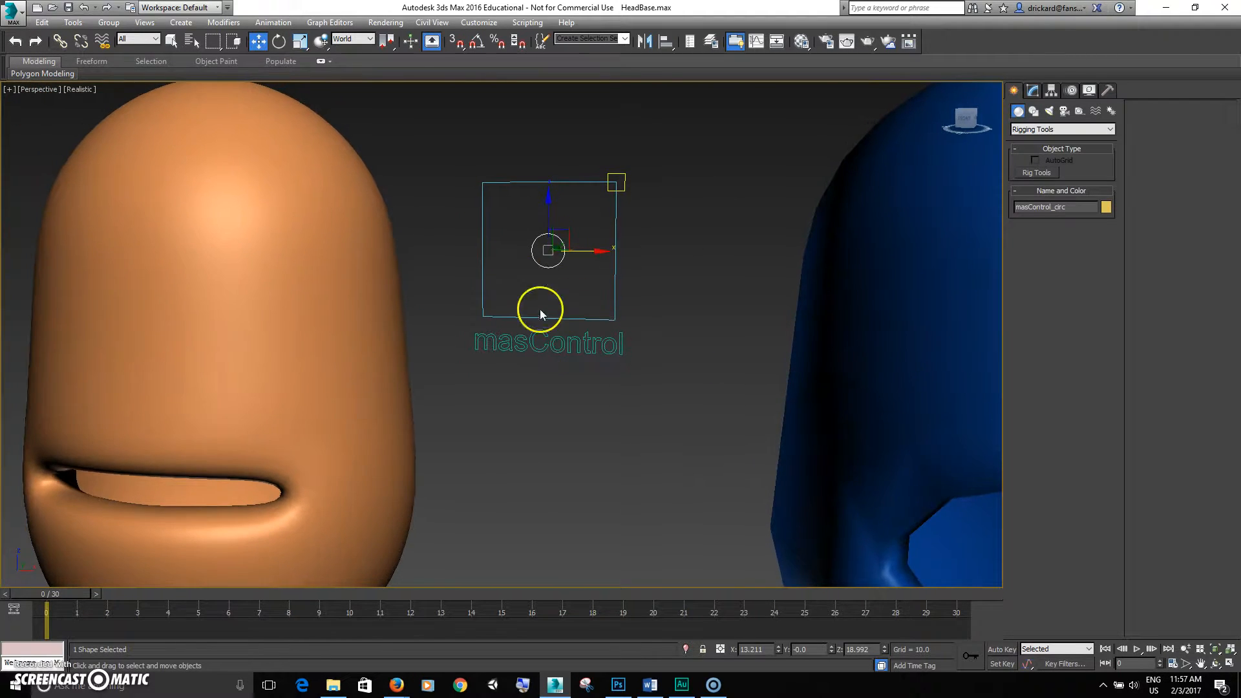
pyautogui.keyDown('alt'); pyautogui.moveTo(661, 333); pyautogui.dragTo(635, 329, button='middle'); pyautogui.keyUp('alt')
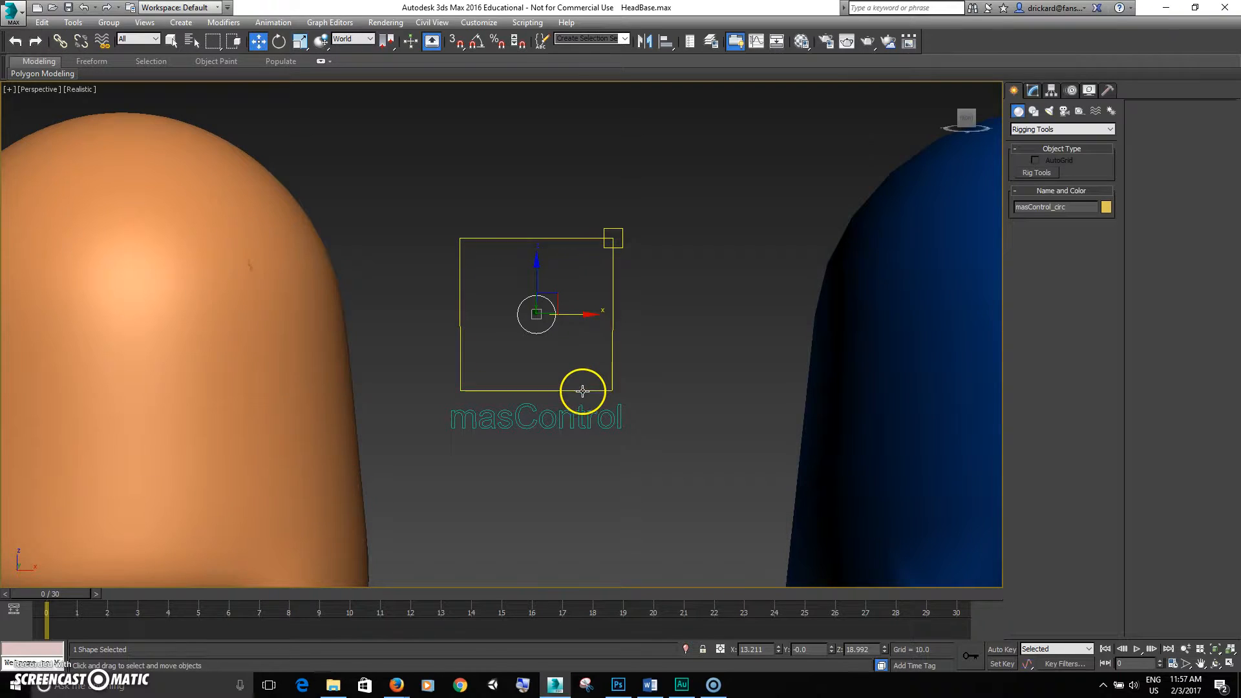
# Try to move the joystick's circle inside its square along the World axes.
pyautogui.moveTo(537, 313); pyautogui.dragTo(540, 301)
pyautogui.moveTo(540, 242); pyautogui.dragTo(540, 238)
pyautogui.click(542, 321)
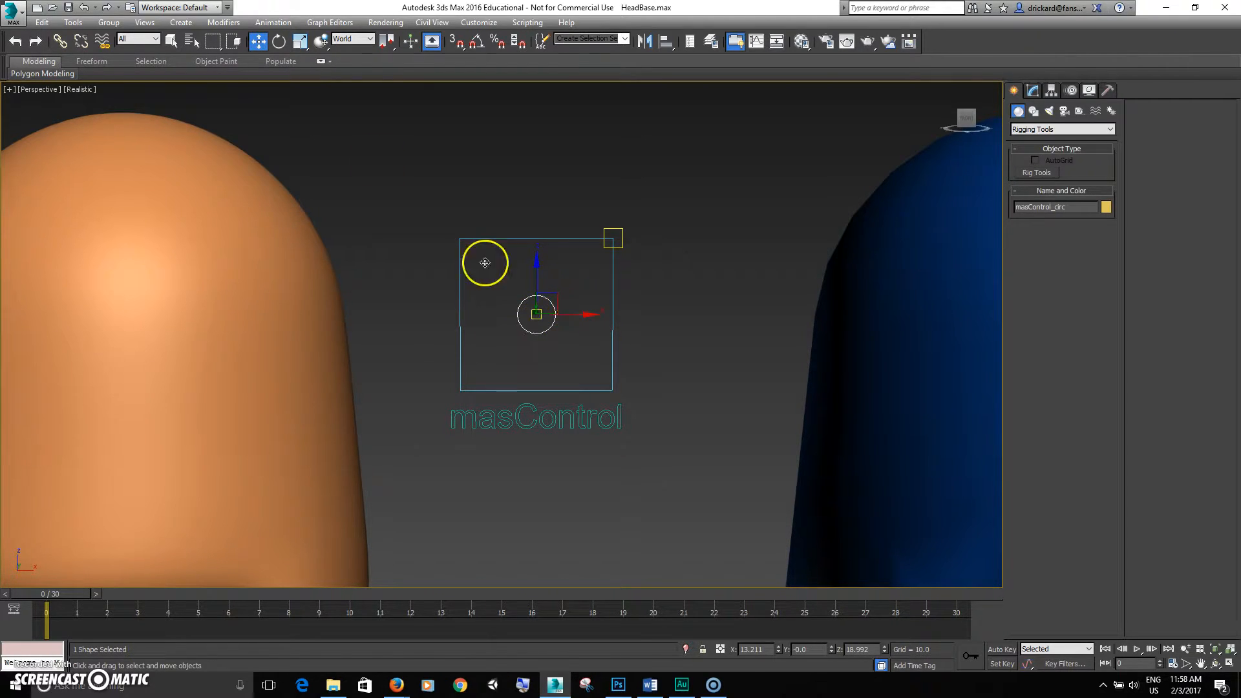
# Set the reference coordinate system to Local and test moving the joystick's circle along its X and Y axes.
pyautogui.click(358, 40)
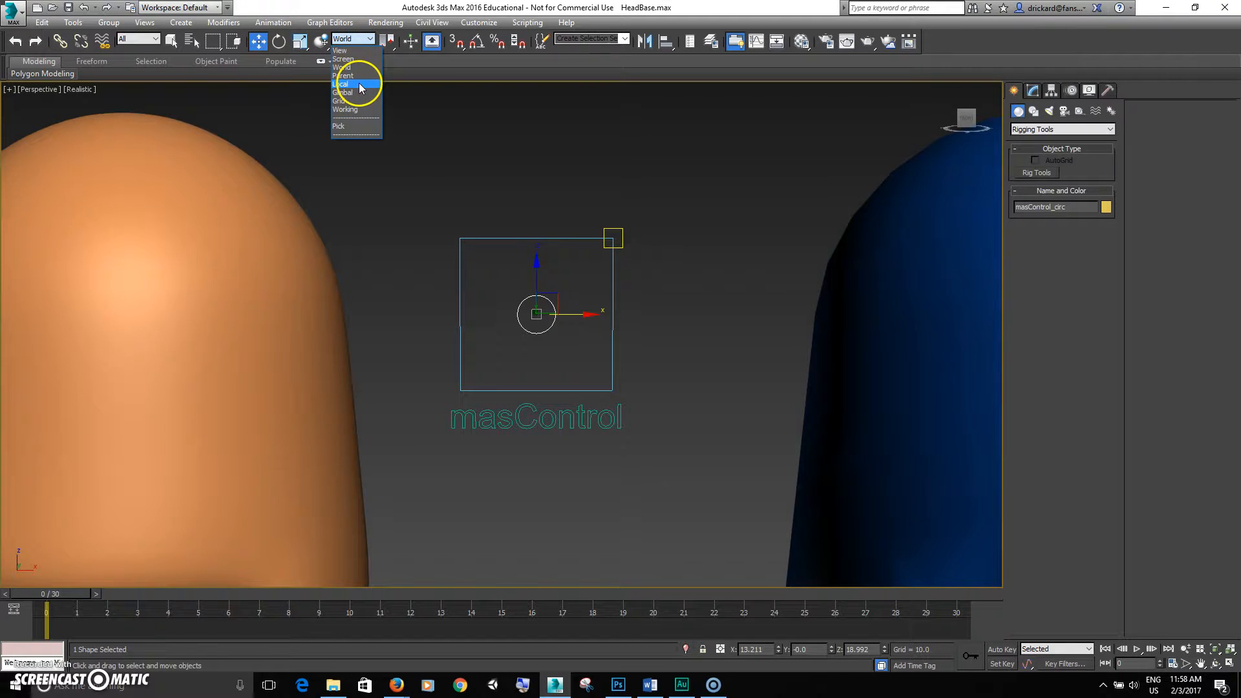
pyautogui.click(359, 84)
pyautogui.moveTo(535, 272); pyautogui.dragTo(537, 243)
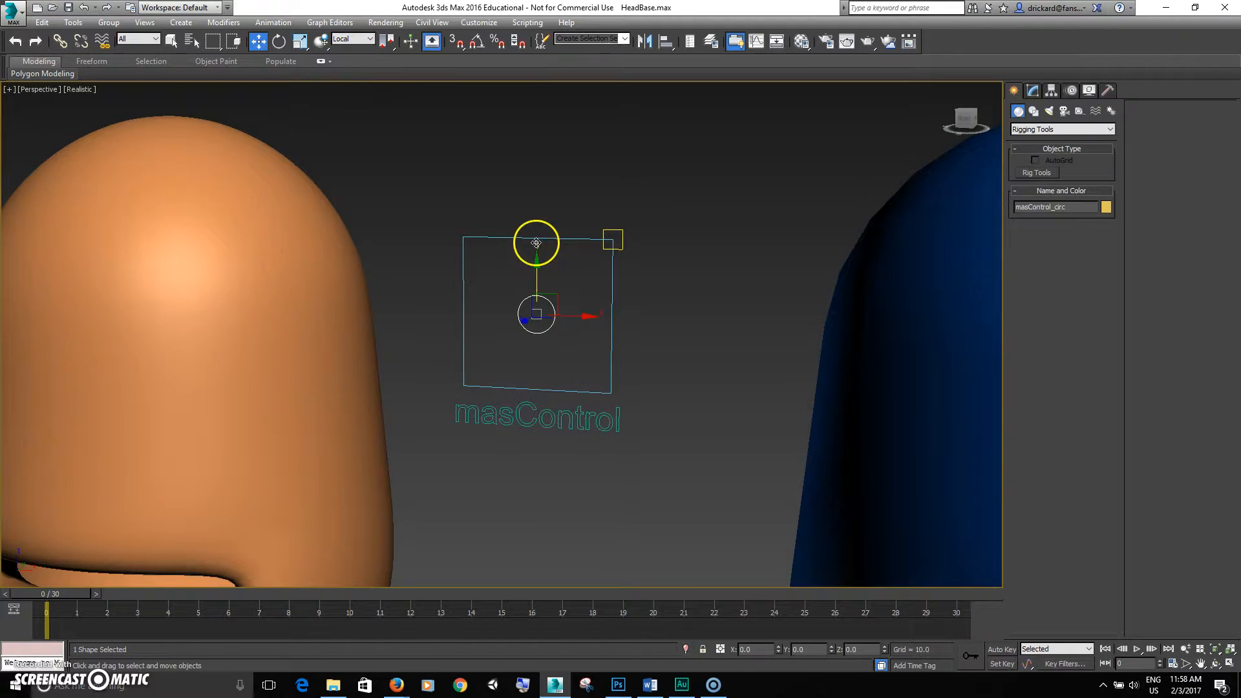
pyautogui.keyDown('alt'); pyautogui.moveTo(571, 316); pyautogui.dragTo(577, 315, button='middle'); pyautogui.keyUp('alt')
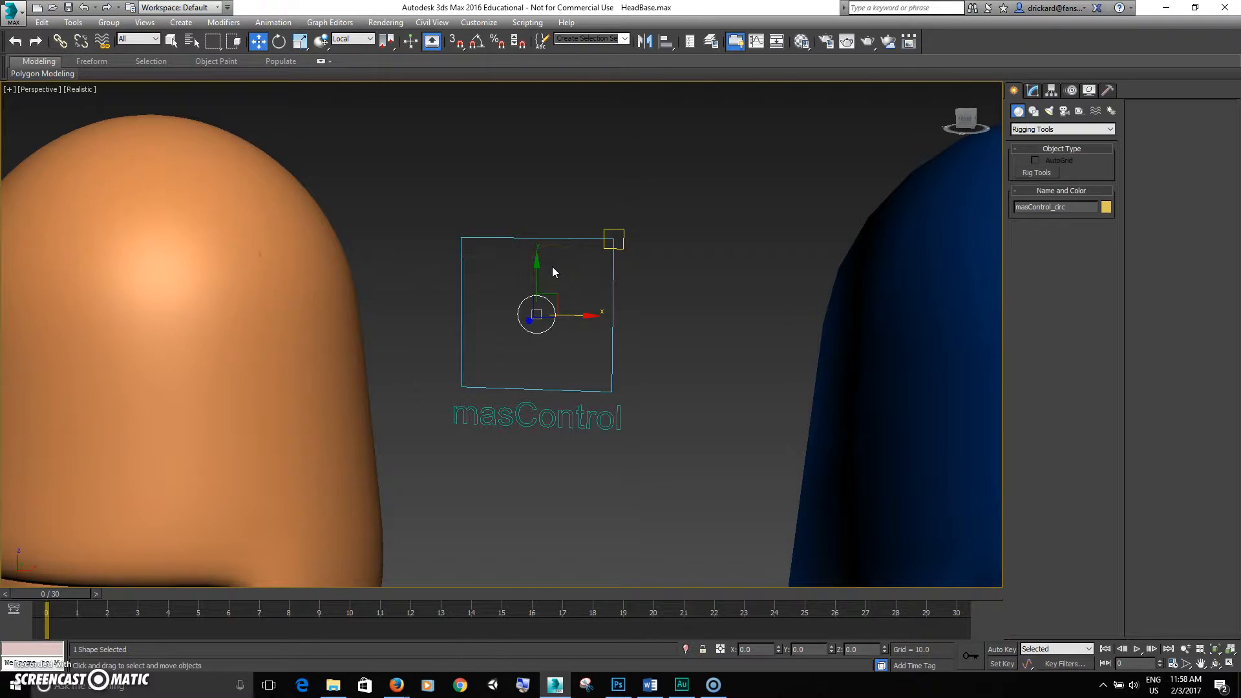
pyautogui.moveTo(543, 280)
pyautogui.mouseDown()
pyautogui.moveTo(545, 251)
pyautogui.moveTo(539, 294)
pyautogui.mouseUp()
pyautogui.moveTo(580, 317); pyautogui.dragTo(569, 317)
pyautogui.keyDown('alt'); pyautogui.moveTo(575, 331); pyautogui.dragTo(583, 331, button='middle'); pyautogui.keyUp('alt')
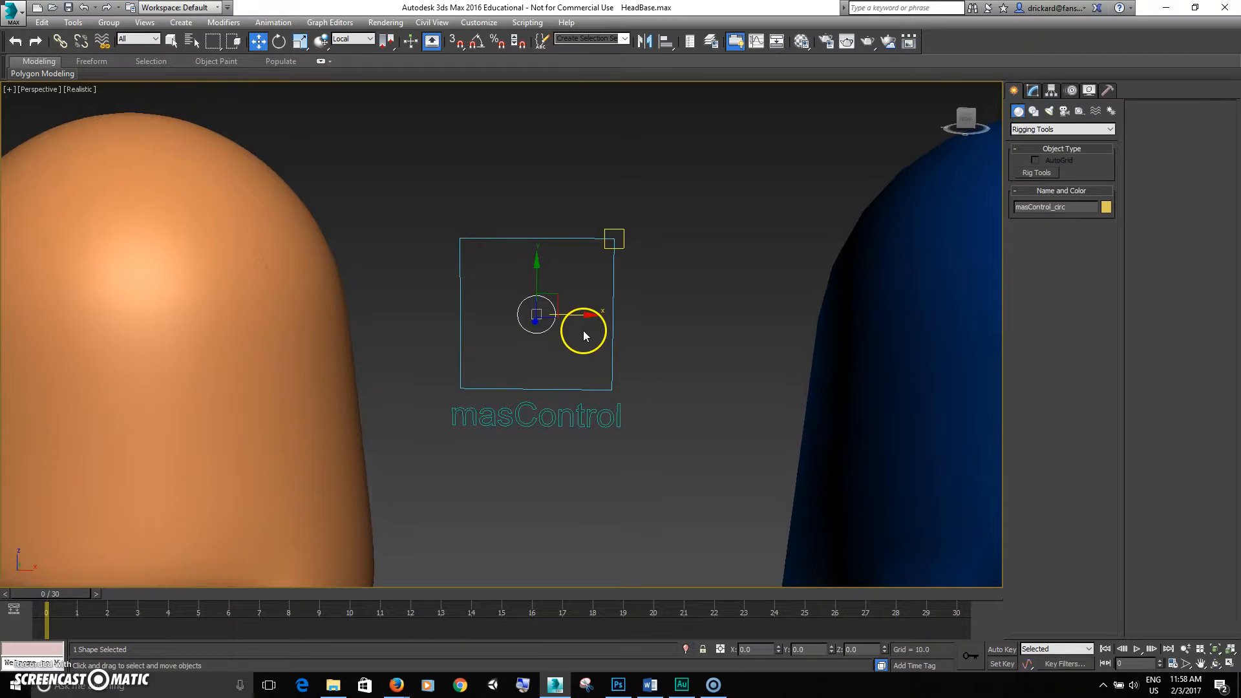
# Change the joystick label's text to "mouth" and deselect it.
pyautogui.click(565, 401)
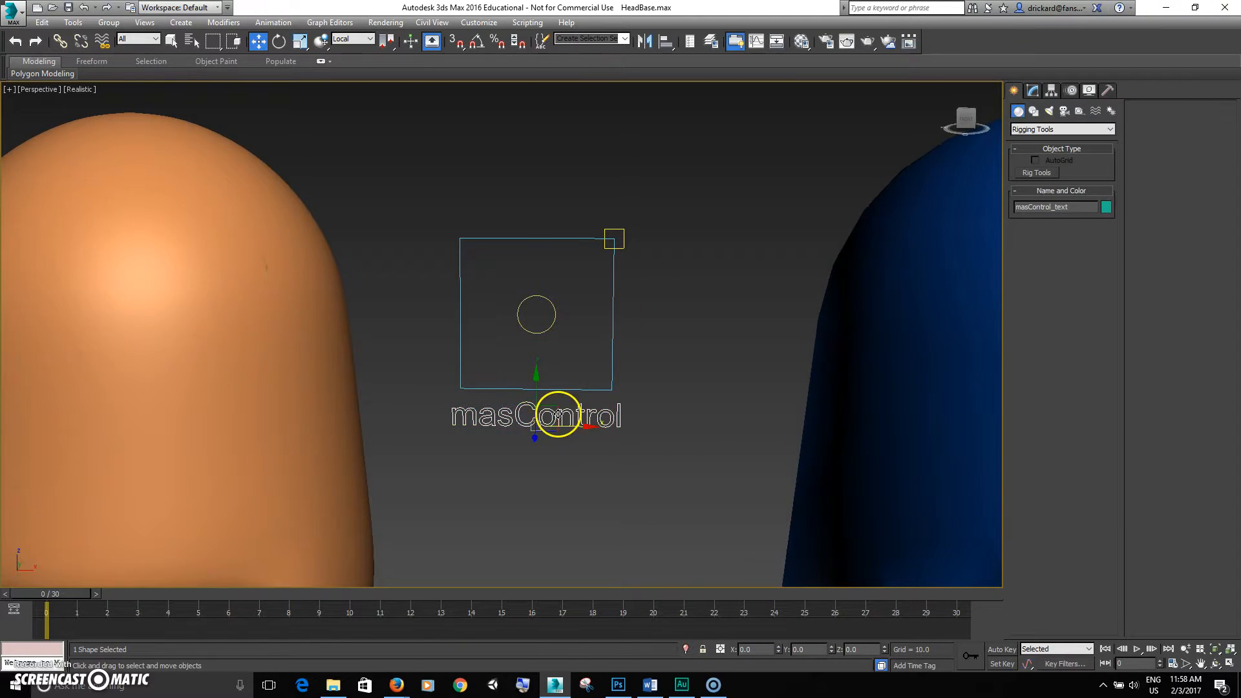
pyautogui.click(1034, 91)
pyautogui.moveTo(1195, 233); pyautogui.dragTo(1094, 217)
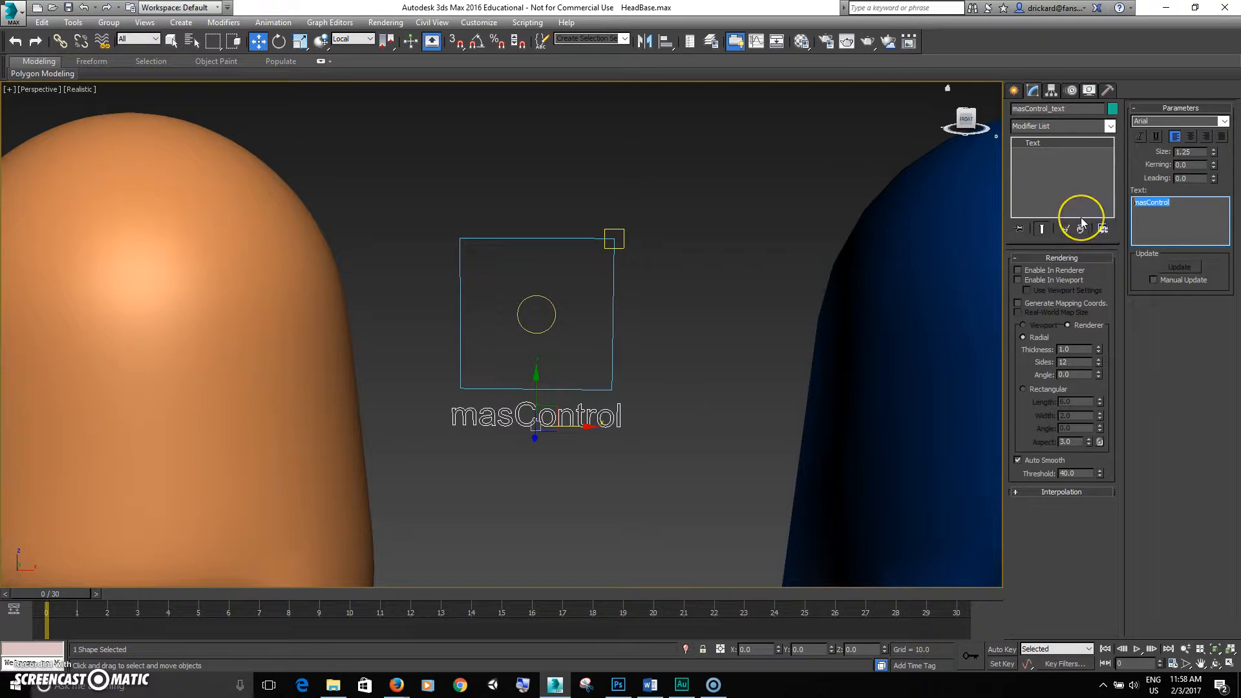
pyautogui.press('BackSpace')
pyautogui.write('mouyh')
pyautogui.press('BackSpace')
pyautogui.press('BackSpace')
pyautogui.write('th')
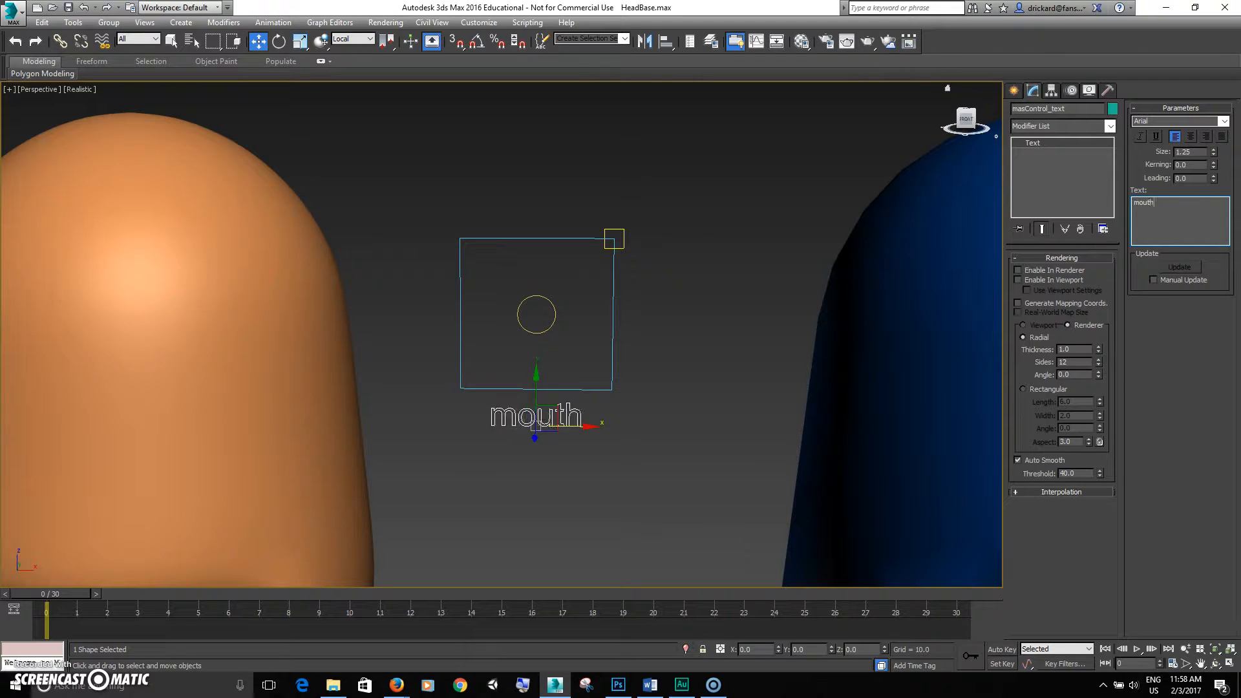
pyautogui.press('Return')
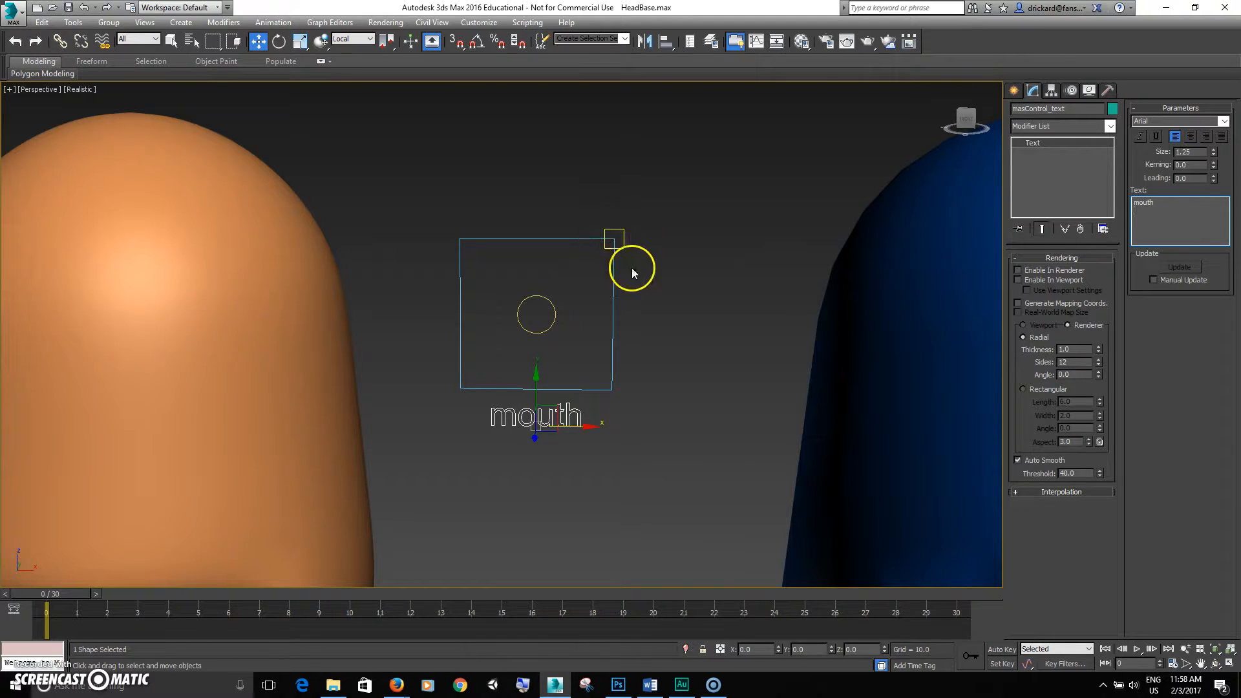
pyautogui.click(637, 246)
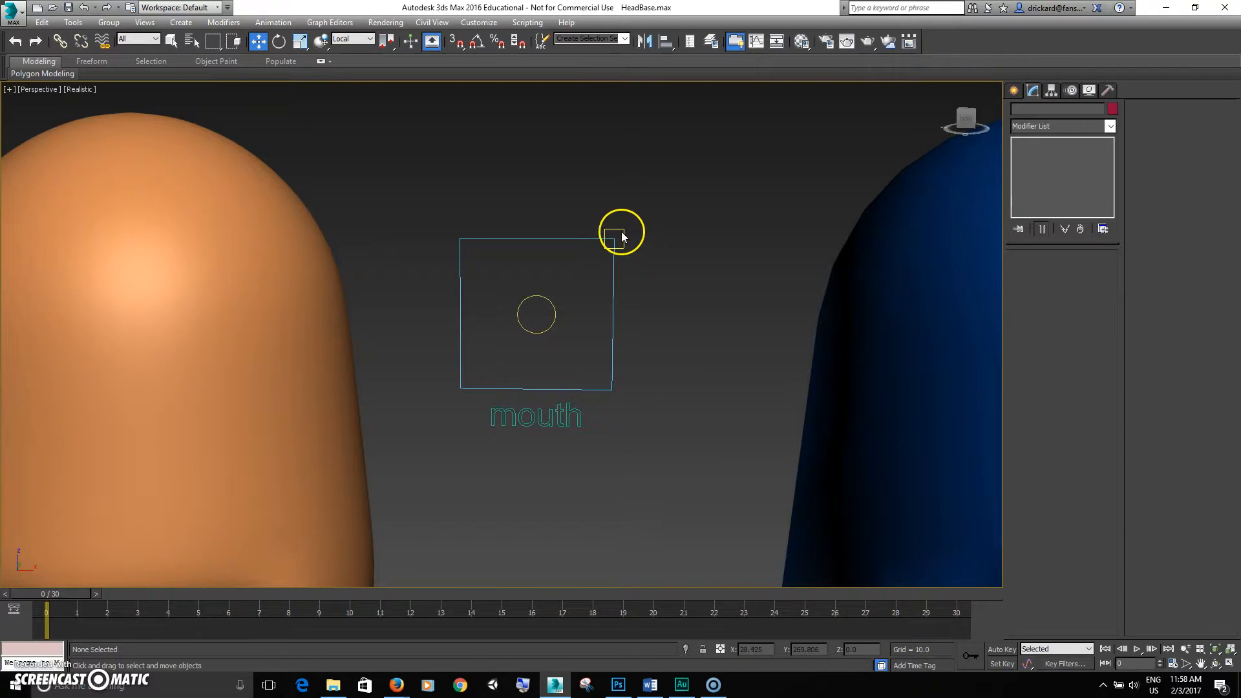
# Try moving the whole mouth joystick by its small corner square, and cancel the move.
pyautogui.click(622, 232)
pyautogui.moveTo(637, 221); pyautogui.dragTo(690, 252)
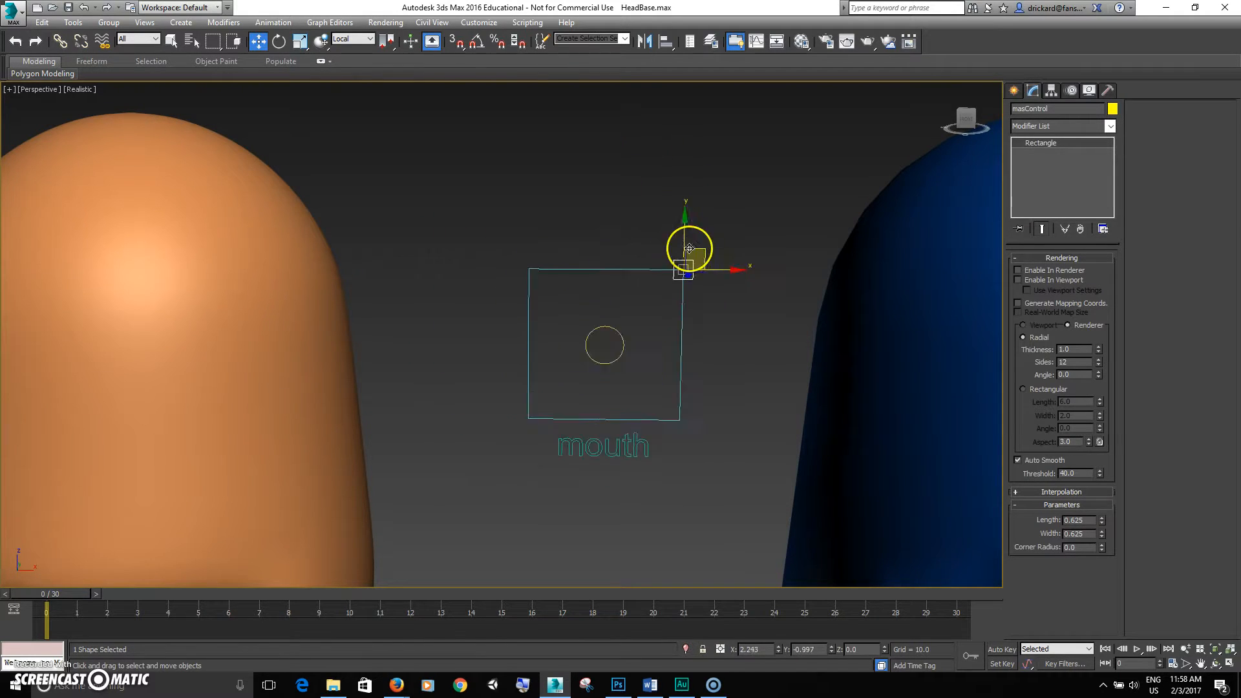
pyautogui.rightClick(698, 255)
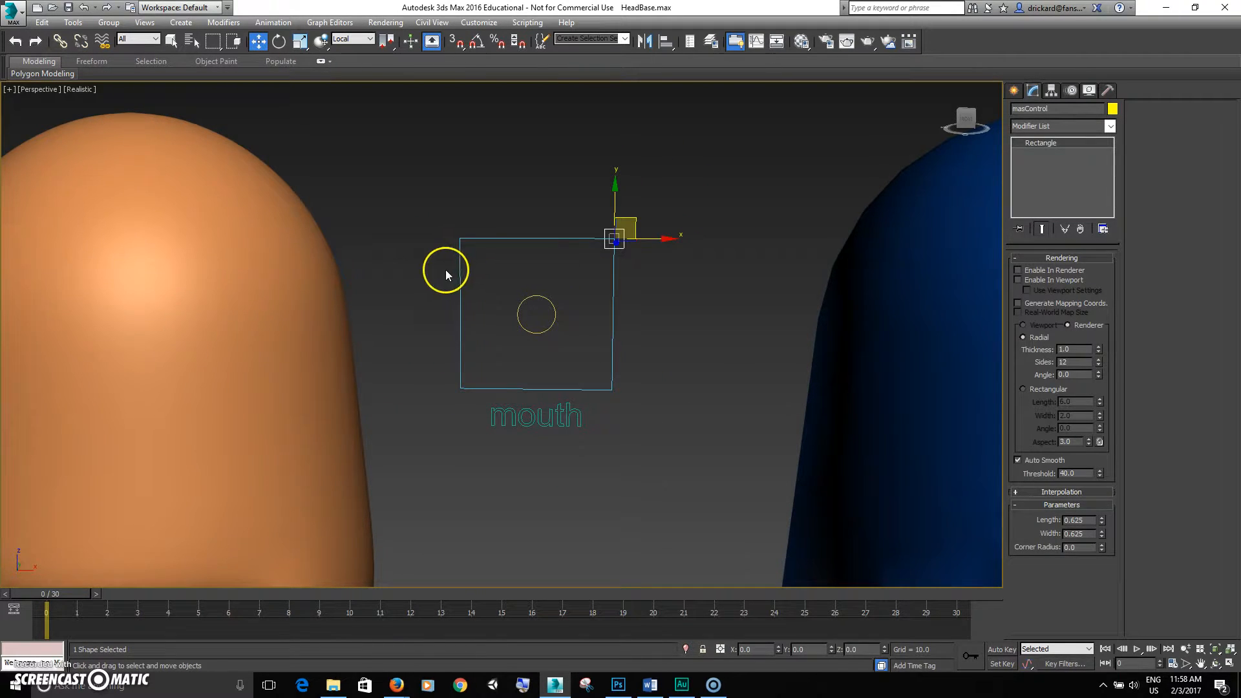
pyautogui.click(422, 239)
# Select the mouth joystick's circle and test how far it moves within its square, checking its local X and Y position.
pyautogui.click(552, 328)
pyautogui.moveTo(577, 333); pyautogui.dragTo(578, 302, button='middle')
pyautogui.moveTo(566, 265); pyautogui.dragTo(593, 287)
pyautogui.moveTo(685, 377); pyautogui.dragTo(797, 554, button='middle')
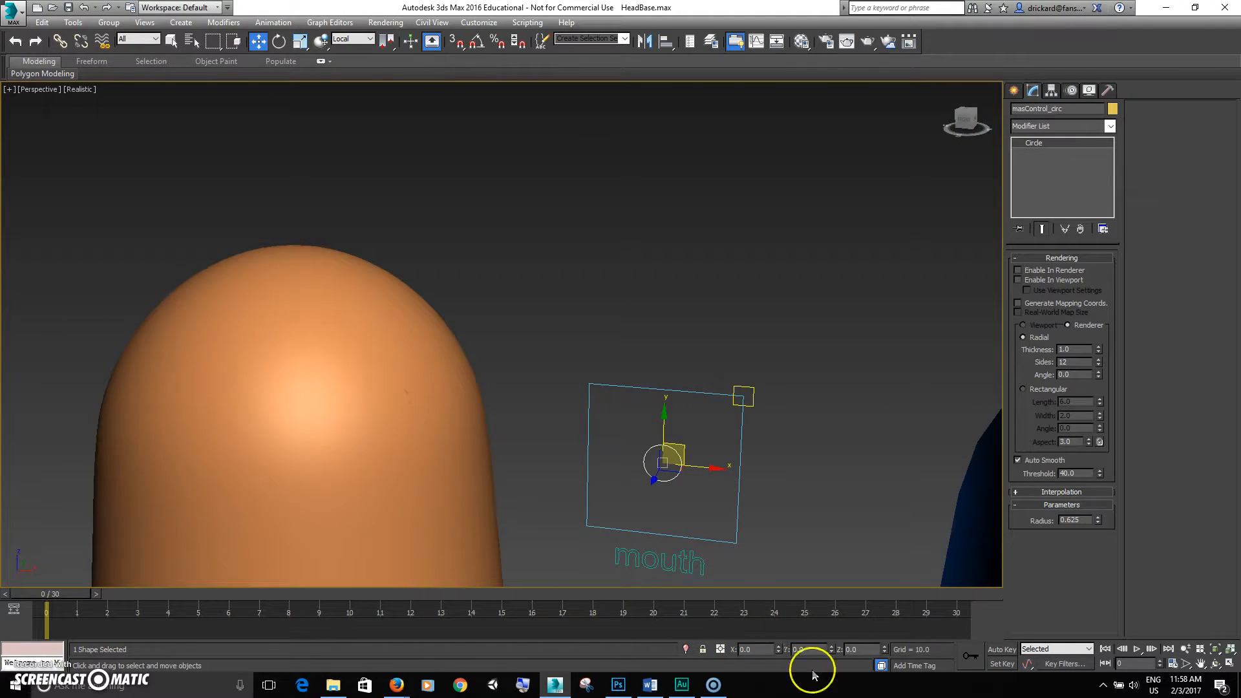
pyautogui.moveTo(684, 449); pyautogui.dragTo(1153, 485)
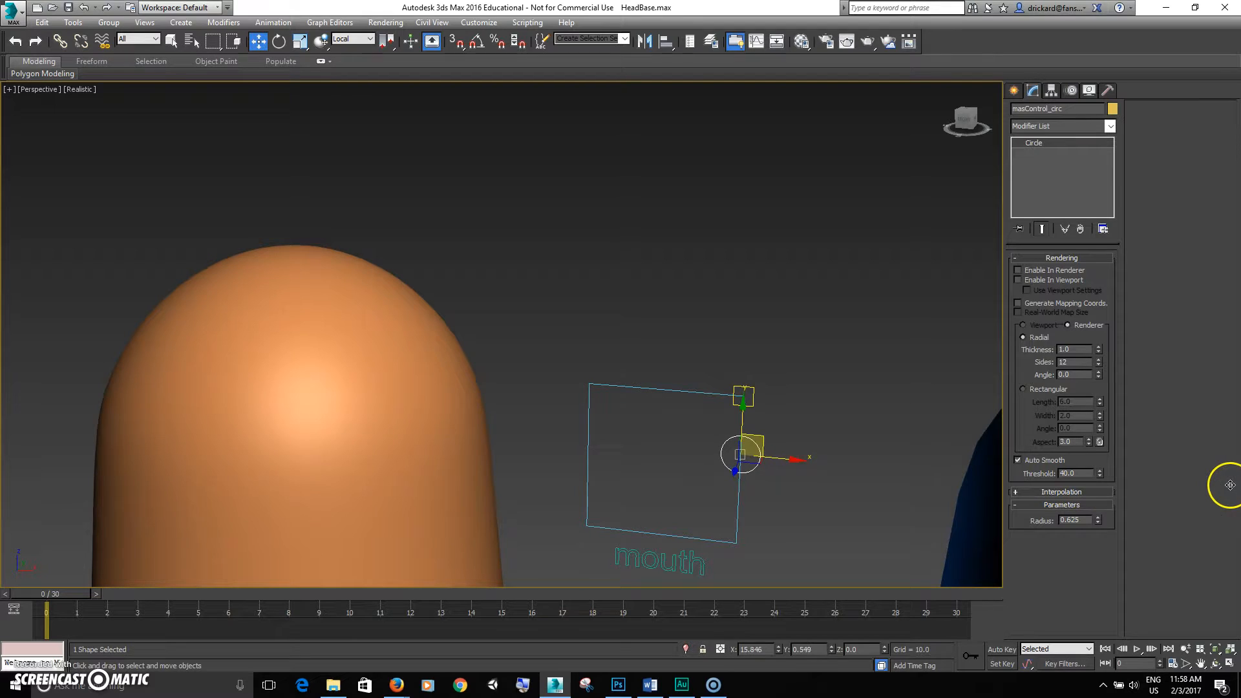
pyautogui.moveTo(757, 454); pyautogui.dragTo(686, 452)
pyautogui.moveTo(795, 429); pyautogui.dragTo(736, 395, button='middle')
pyautogui.moveTo(736, 395)
pyautogui.keyDown('alt'); pyautogui.mouseDown(button='middle')
pyautogui.moveTo(743, 406)
pyautogui.moveTo(728, 406)
pyautogui.mouseUp(button='middle'); pyautogui.keyUp('alt')
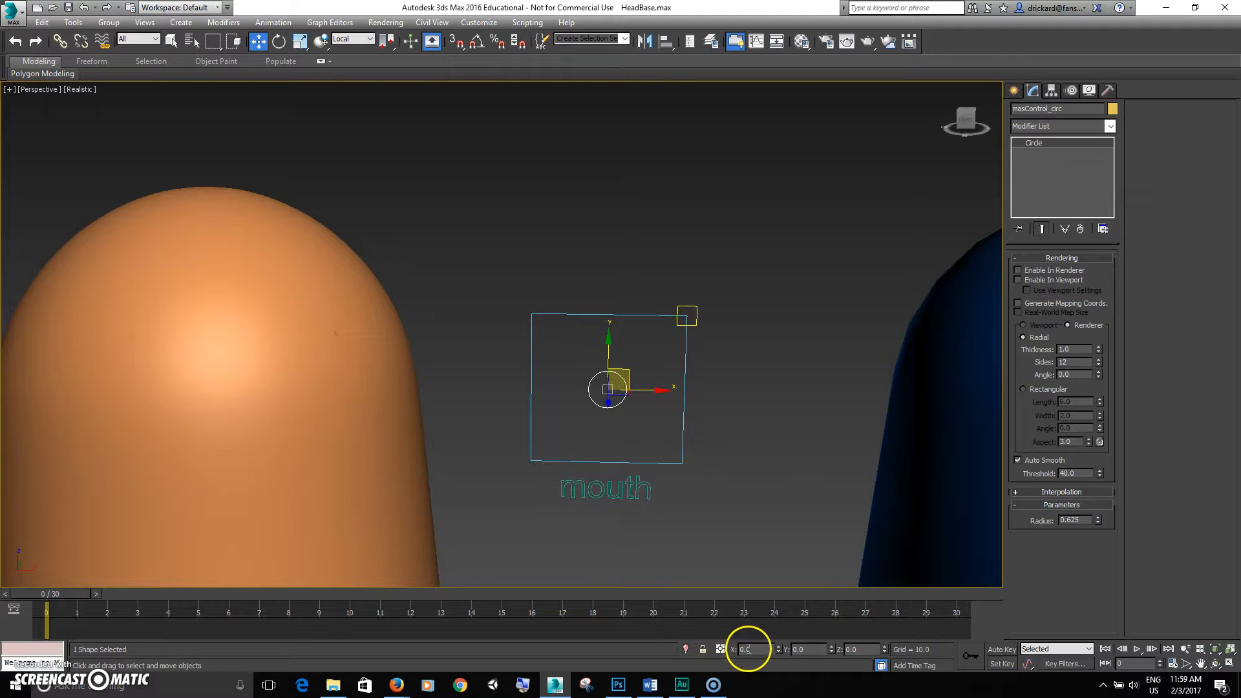
pyautogui.moveTo(671, 498); pyautogui.dragTo(707, 518, button='middle')
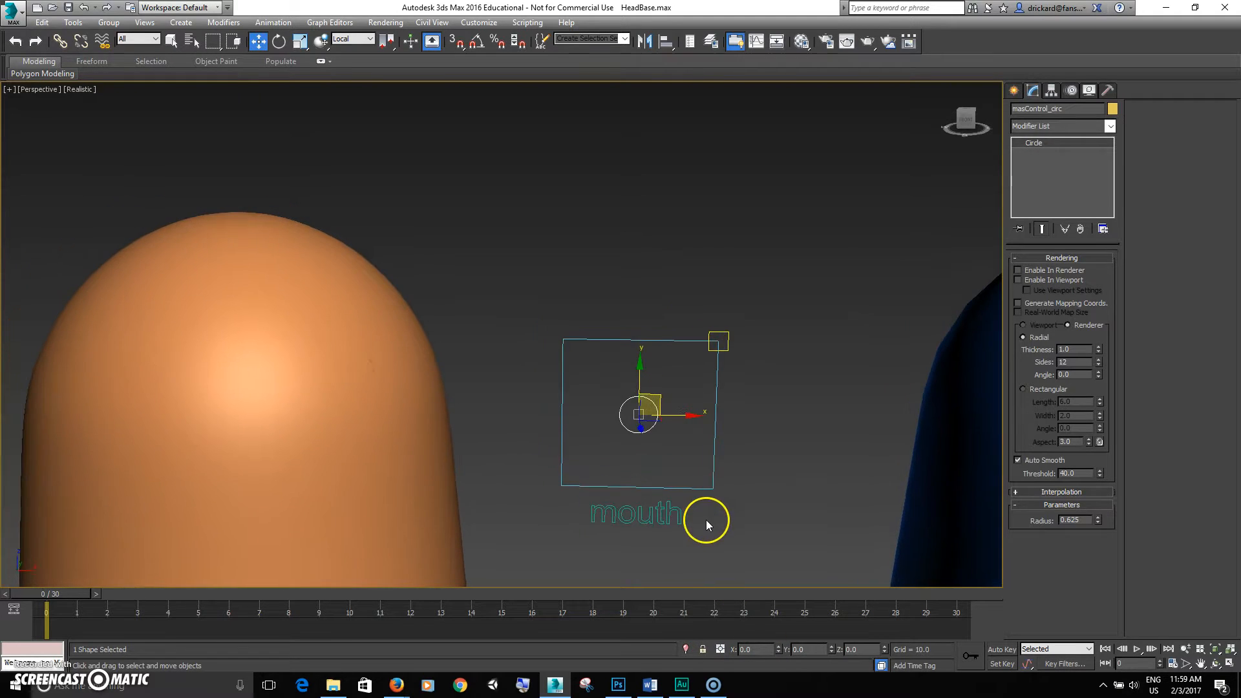
# Move the joystick's circle along X toward the edge of its square and undo the moves.
pyautogui.moveTo(657, 397); pyautogui.dragTo(719, 397)
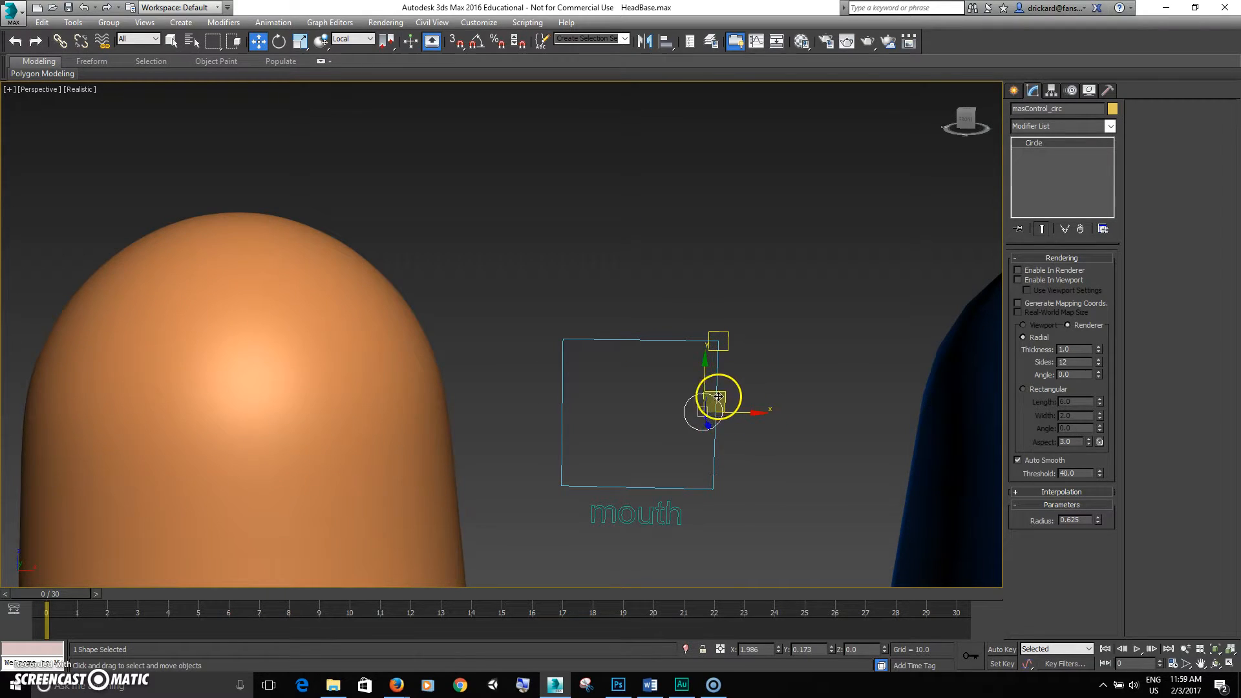
pyautogui.hotkey('ctrl', 'z')
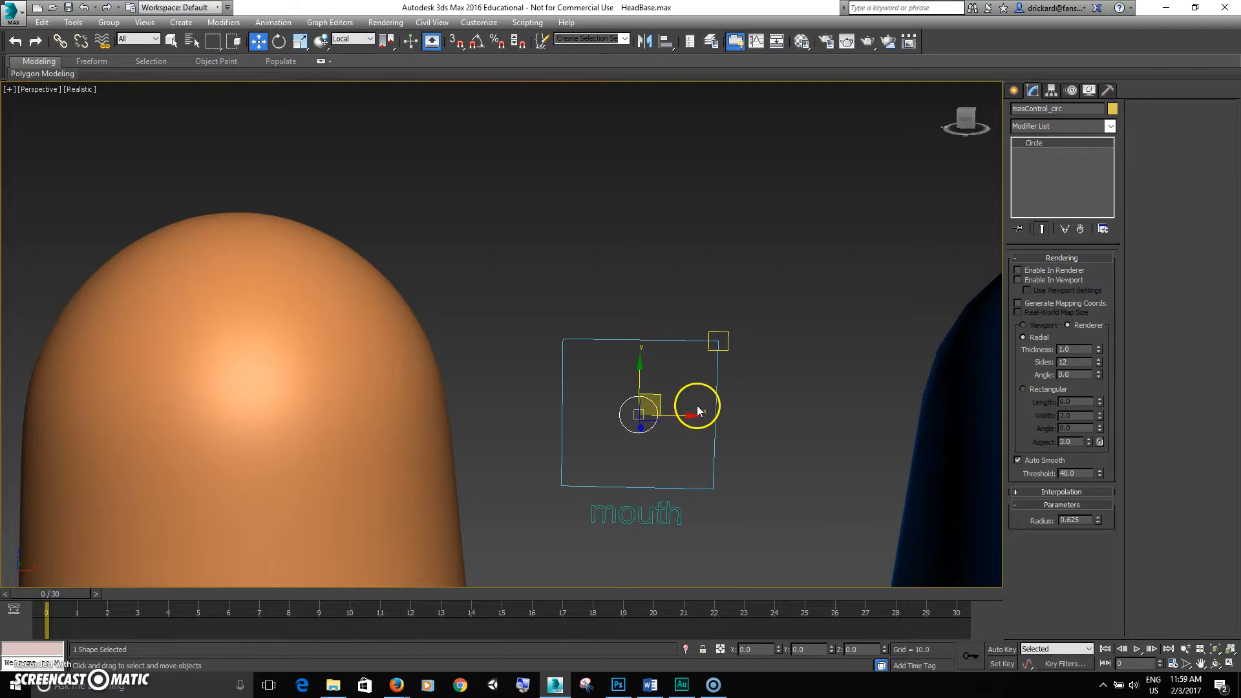
pyautogui.moveTo(659, 396)
pyautogui.mouseDown()
pyautogui.moveTo(668, 433)
pyautogui.moveTo(618, 445)
pyautogui.moveTo(612, 428)
pyautogui.moveTo(626, 441)
pyautogui.moveTo(704, 435)
pyautogui.moveTo(653, 422)
pyautogui.moveTo(742, 416)
pyautogui.moveTo(685, 368)
pyautogui.moveTo(671, 300)
pyautogui.moveTo(675, 399)
pyautogui.mouseUp()
pyautogui.hotkey('ctrl', 'z')
# Examine the mouth joystick alongside HeadBase and the blue morph target heads.
pyautogui.moveTo(780, 477); pyautogui.dragTo(757, 309, button='middle')
pyautogui.scroll(-3, 821, 410)
pyautogui.moveTo(716, 354)
pyautogui.mouseDown(button='middle')
pyautogui.moveTo(720, 338)
pyautogui.moveTo(699, 365)
pyautogui.mouseUp(button='middle')
pyautogui.keyDown('alt'); pyautogui.moveTo(694, 358); pyautogui.dragTo(638, 342, button='middle'); pyautogui.keyUp('alt')
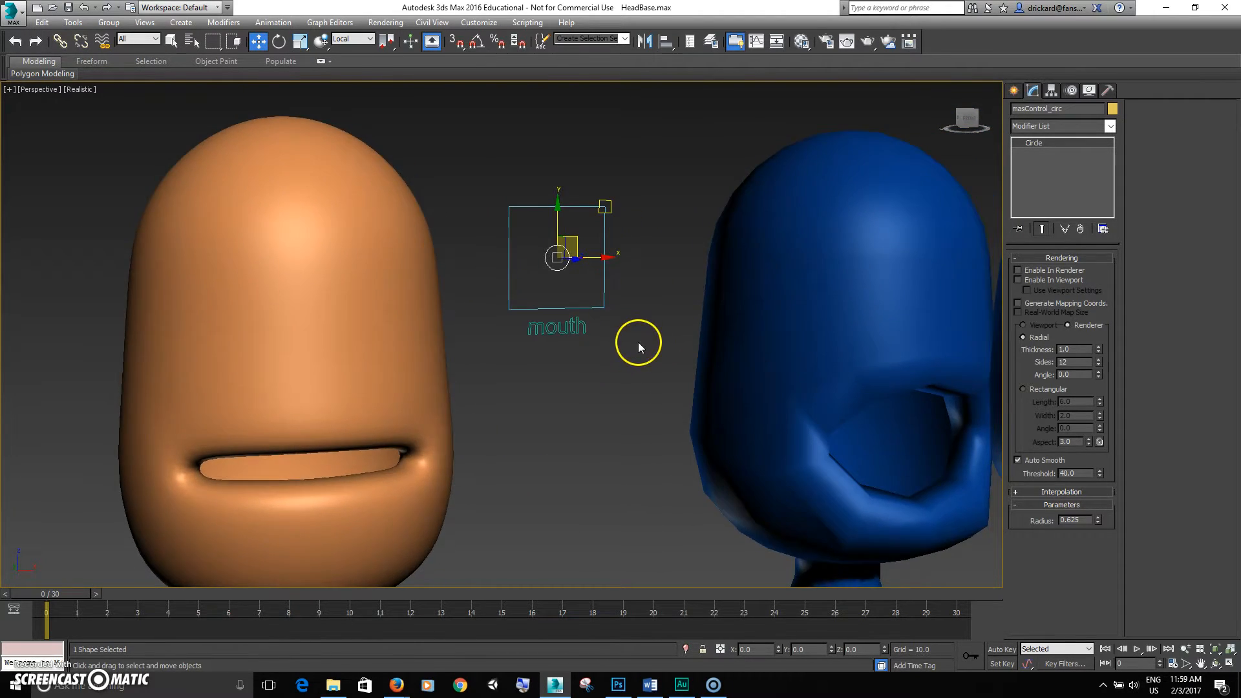
pyautogui.scroll(-2, 621, 352)
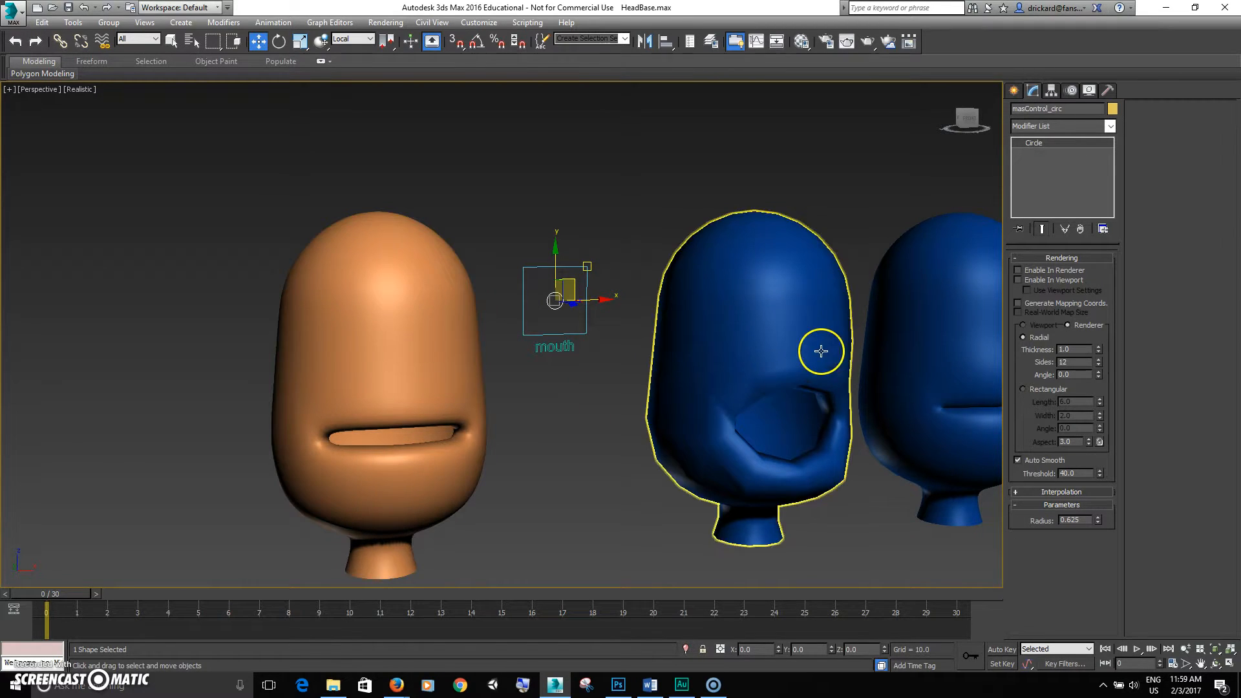
pyautogui.moveTo(809, 300); pyautogui.dragTo(724, 285, button='middle')
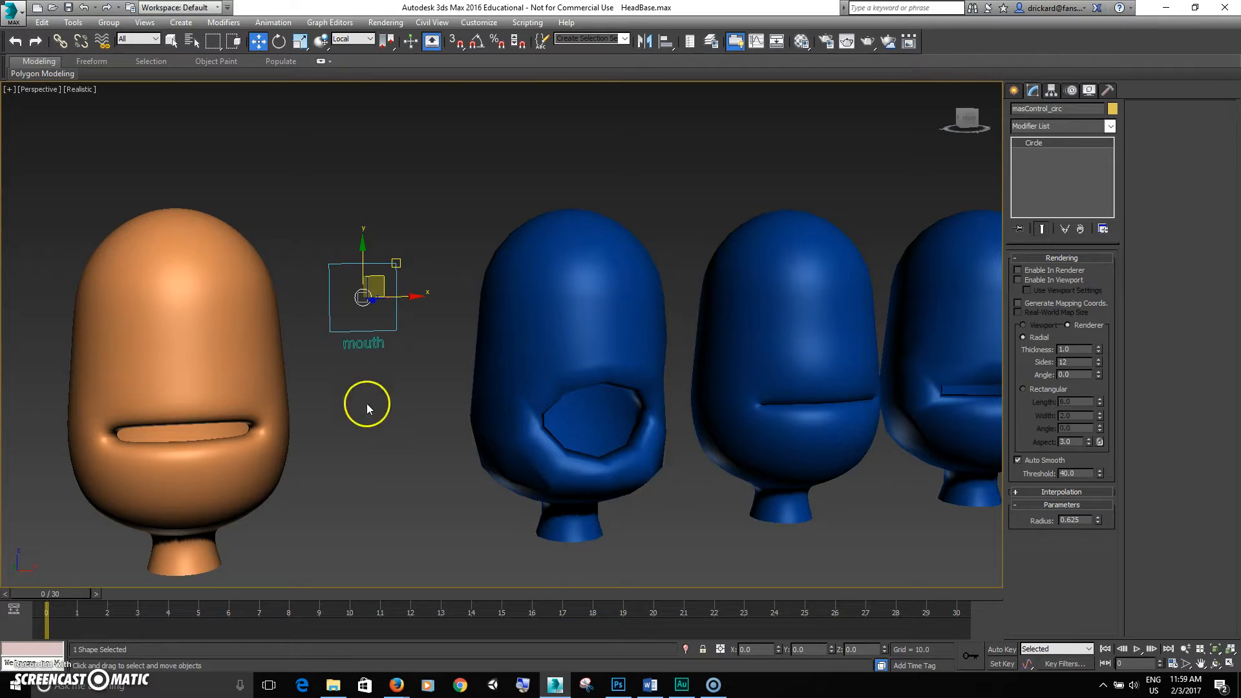
pyautogui.moveTo(364, 398); pyautogui.dragTo(400, 344, button='middle')
pyautogui.moveTo(474, 305); pyautogui.dragTo(788, 342, button='middle')
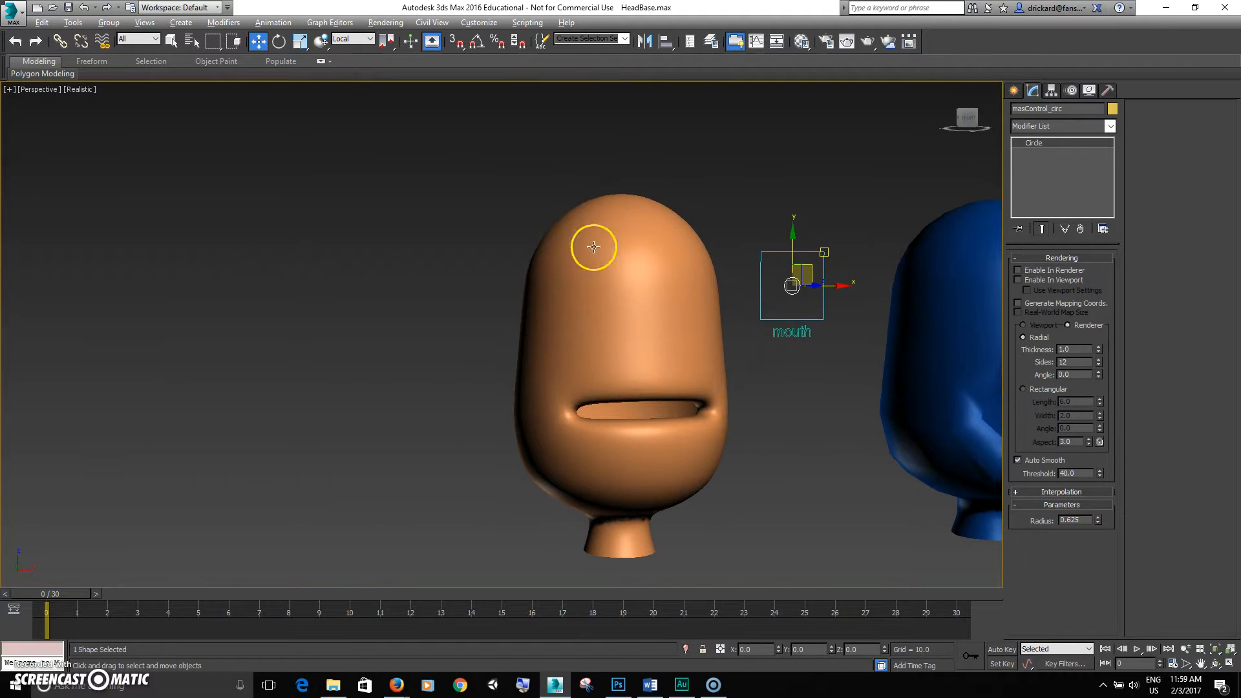
# Deselect everything, open the Reaction Manager, place it beside HeadBase and make its window taller.
pyautogui.click(425, 172)
pyautogui.click(281, 25)
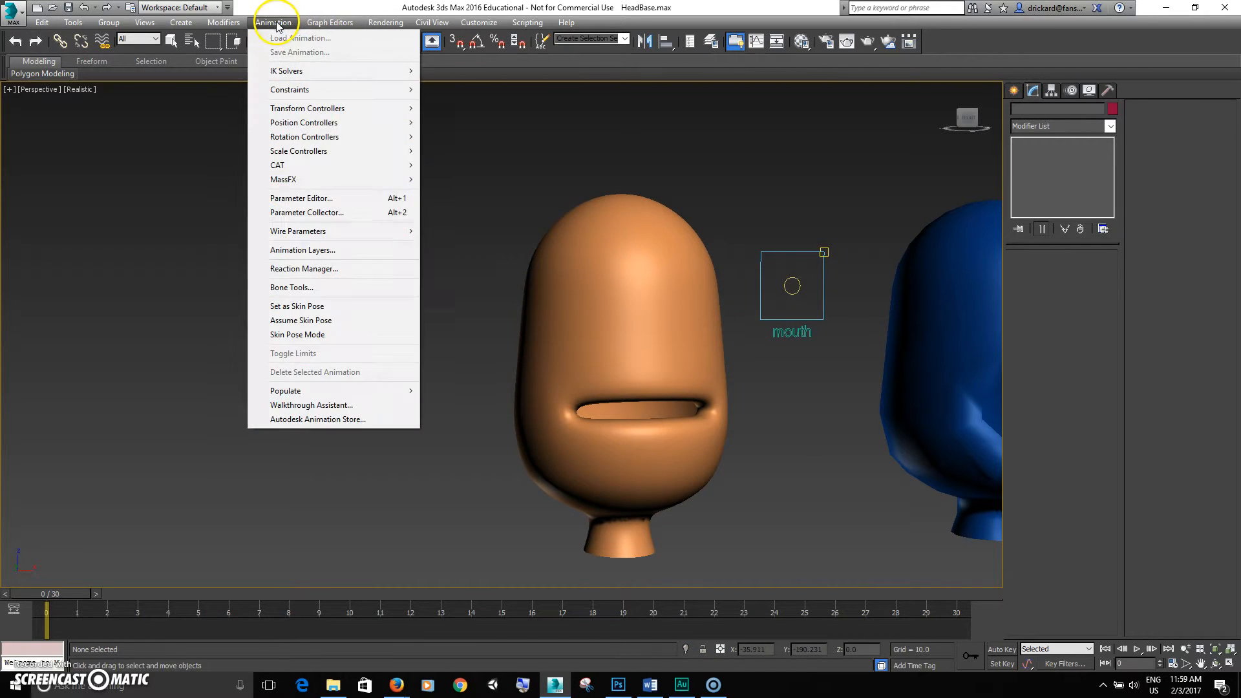
pyautogui.click(307, 270)
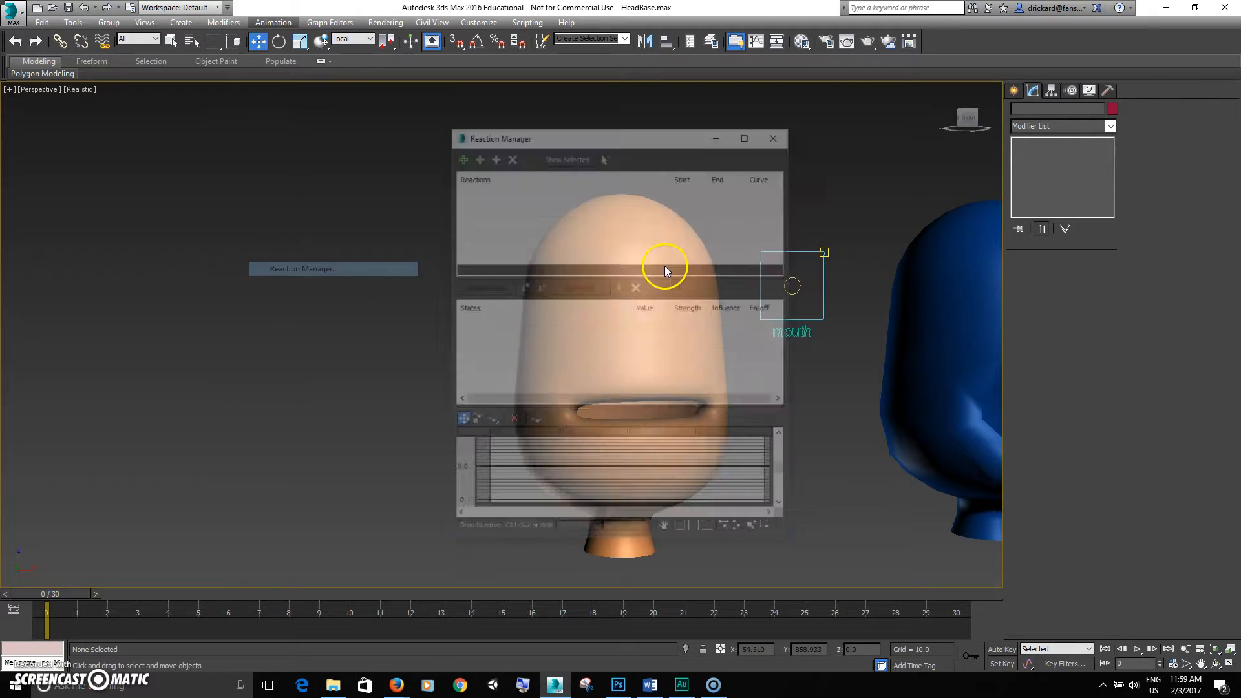
pyautogui.moveTo(588, 129); pyautogui.dragTo(290, 121)
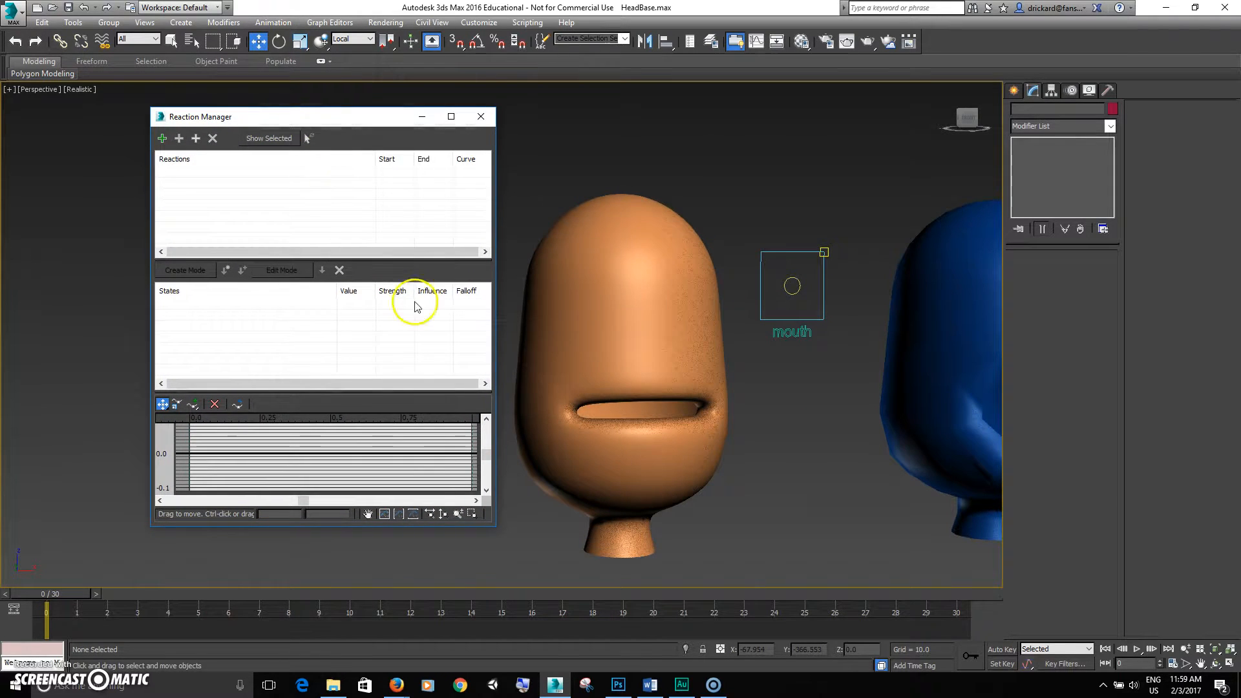
pyautogui.moveTo(486, 527); pyautogui.dragTo(493, 599)
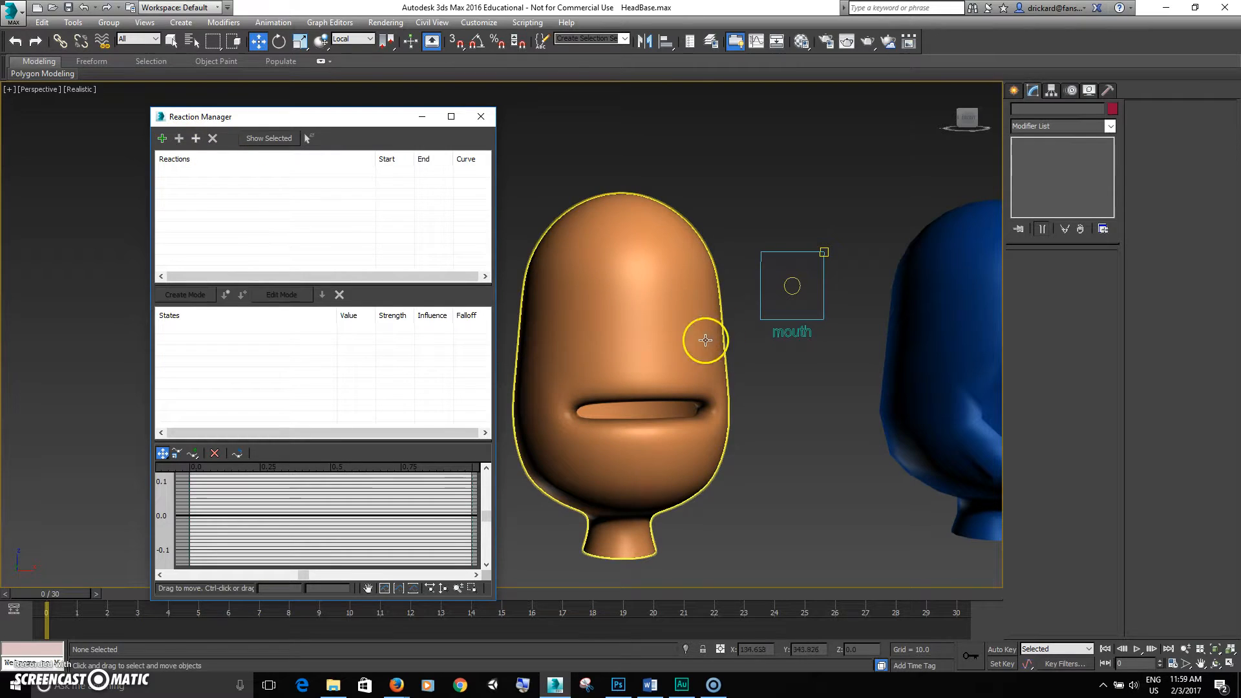
# Add the mouth joystick circle's FK Sub-Control Y Position as a master in the Reaction Manager.
pyautogui.click(161, 138)
pyautogui.click(793, 286)
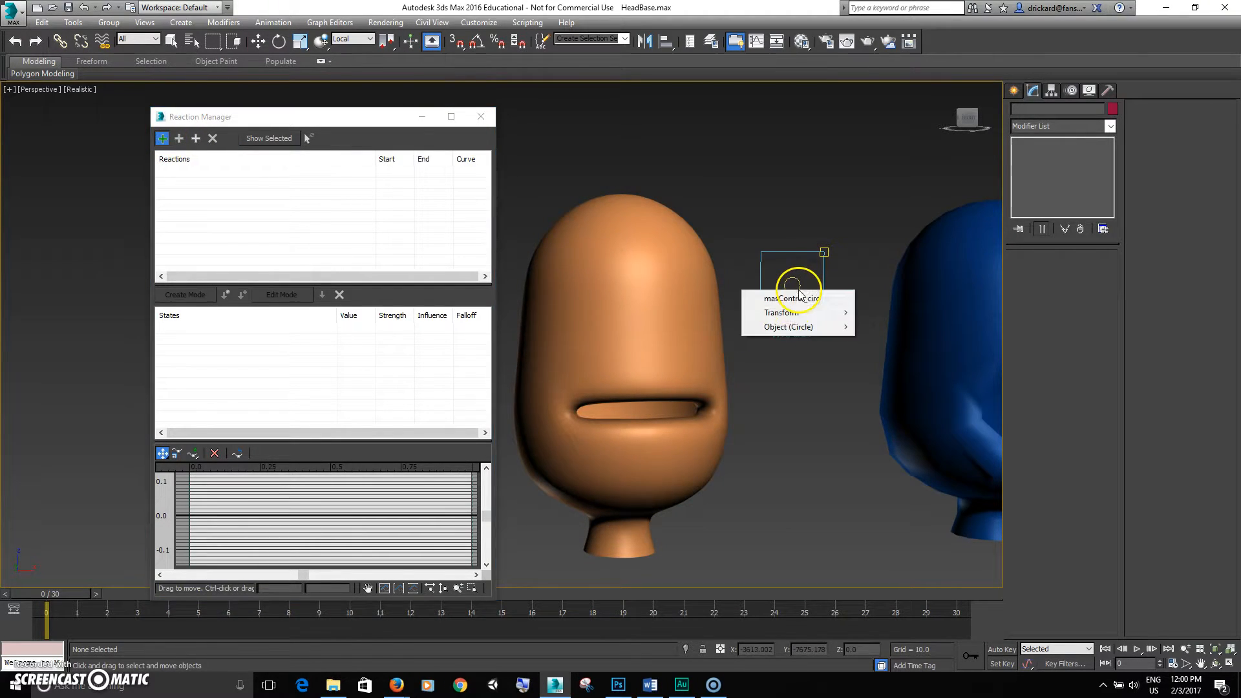
pyautogui.moveTo(786, 316)
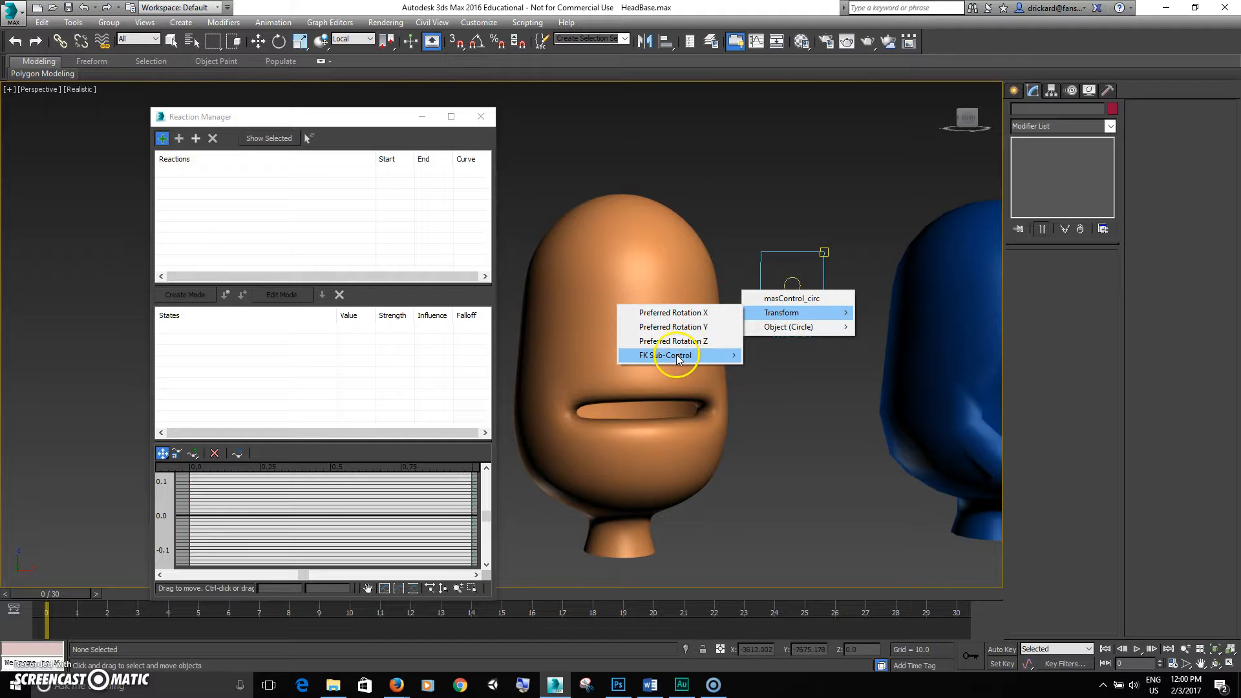
pyautogui.moveTo(677, 360)
pyautogui.moveTo(569, 357)
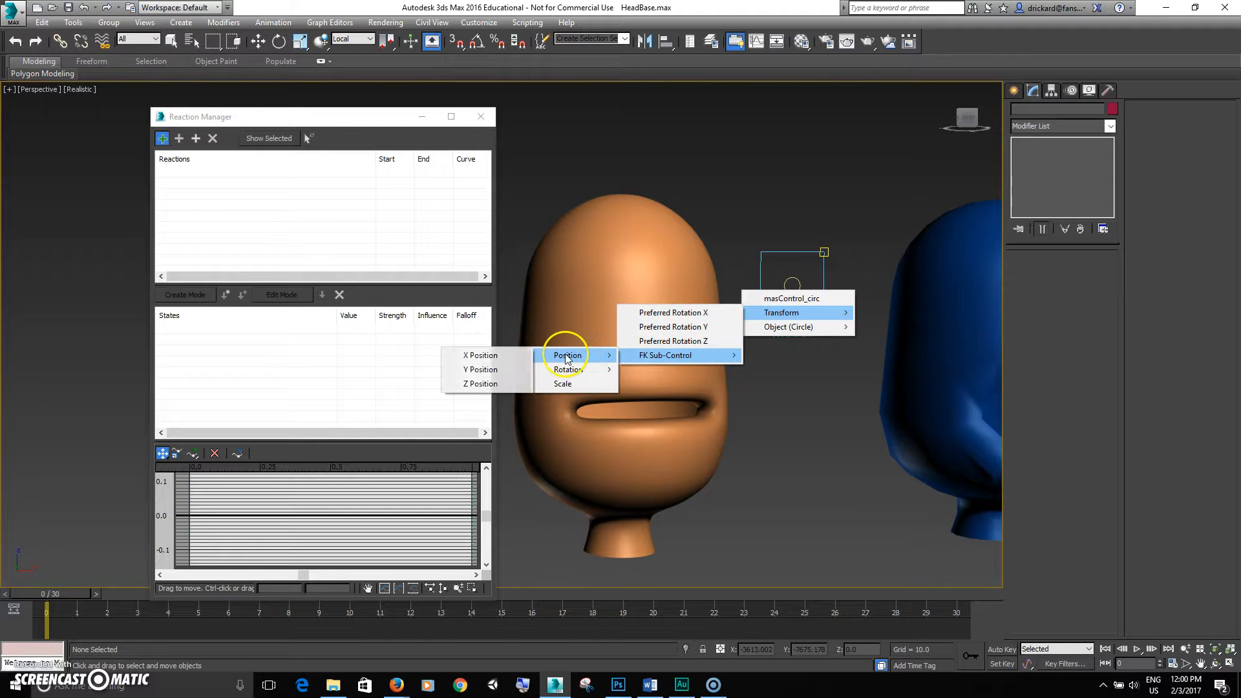
pyautogui.click(484, 370)
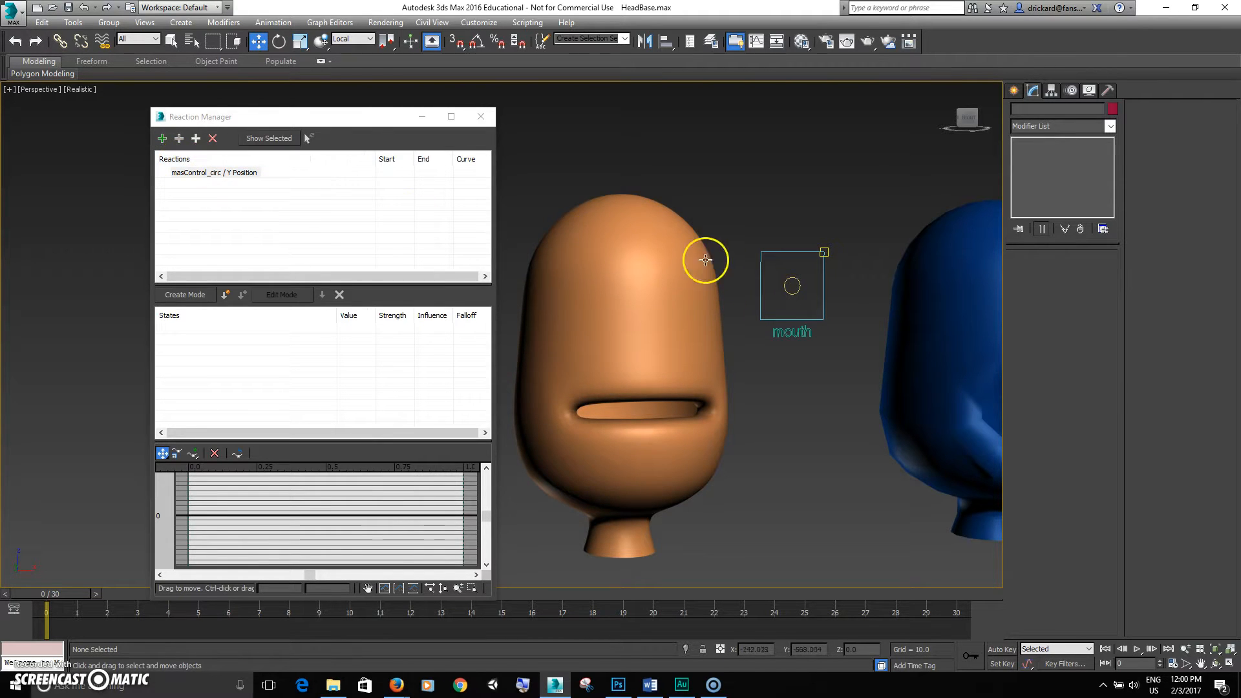
# Add the mouth joystick circle's FK Sub-Control X Position as a second reaction master.
pyautogui.click(164, 140)
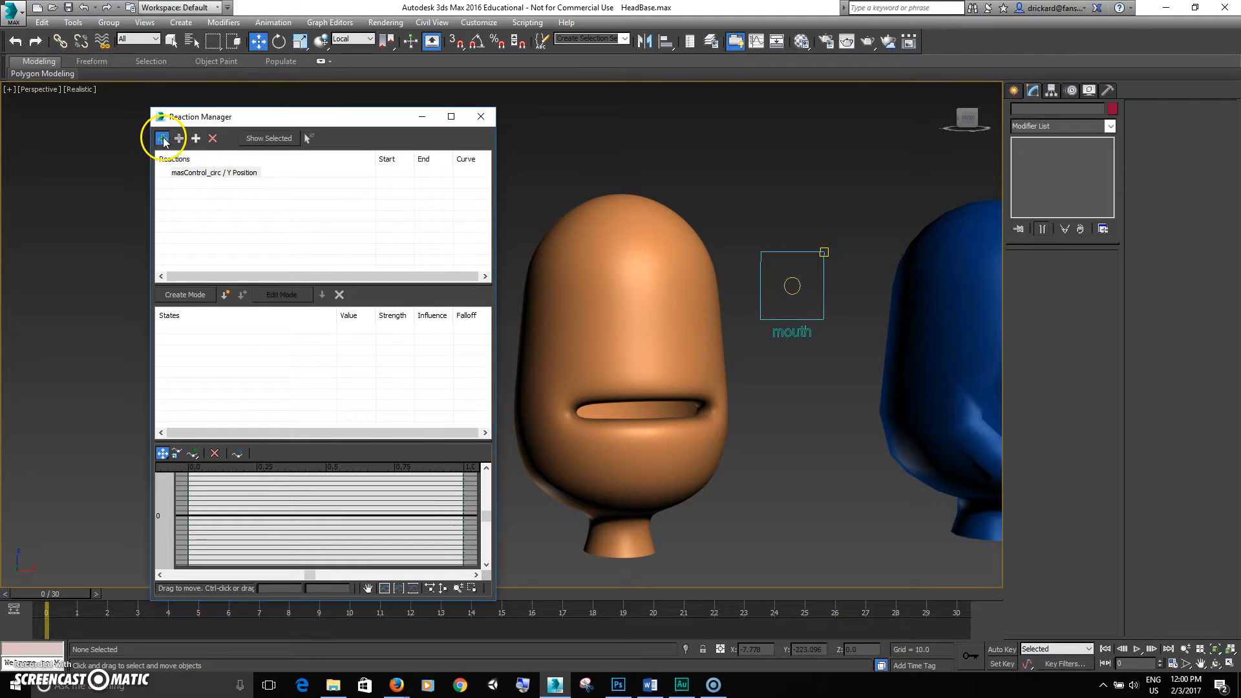
pyautogui.click(789, 278)
pyautogui.moveTo(775, 302)
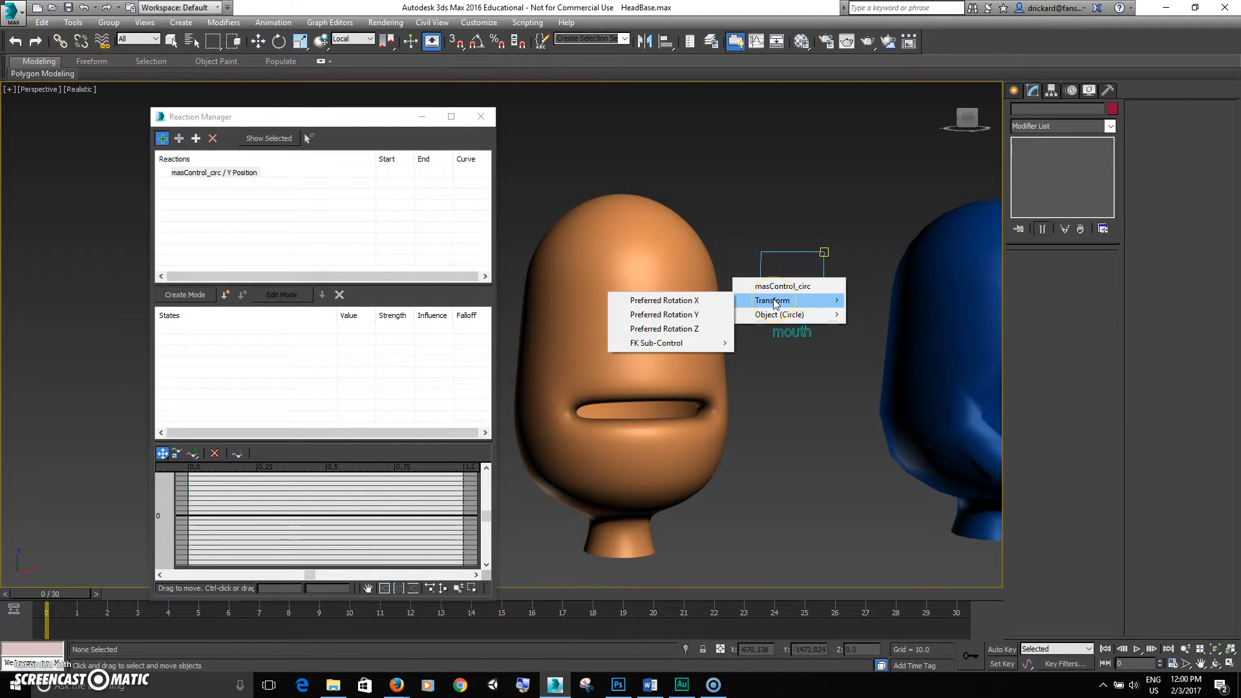
pyautogui.moveTo(666, 347)
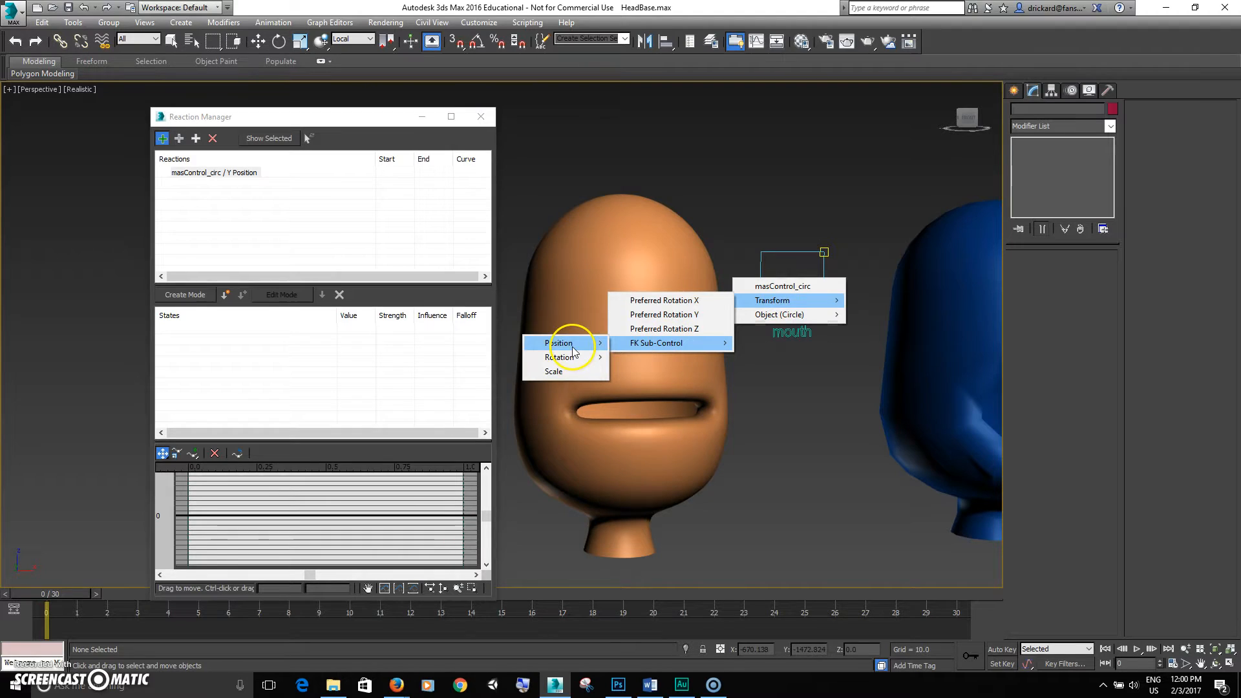
pyautogui.moveTo(572, 346)
pyautogui.click(471, 342)
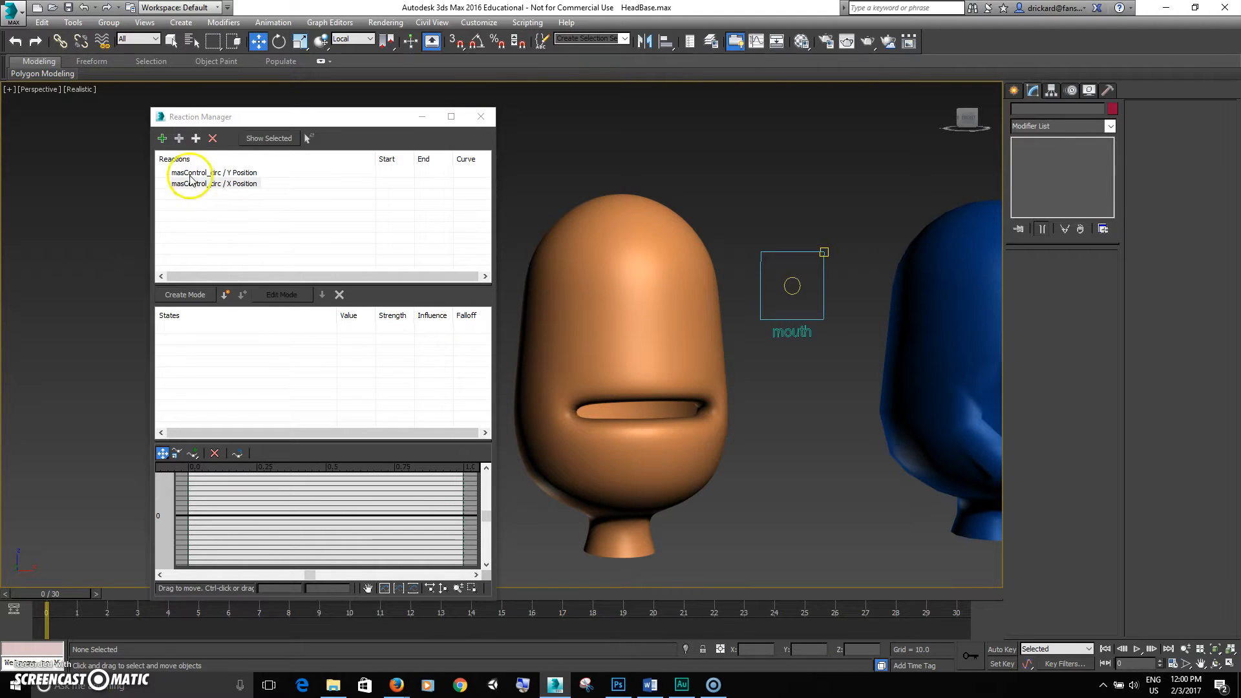
# Add HeadBase's Open and Closed Morpher channels as slaves of the circle's Y Position master.
pyautogui.click(224, 174)
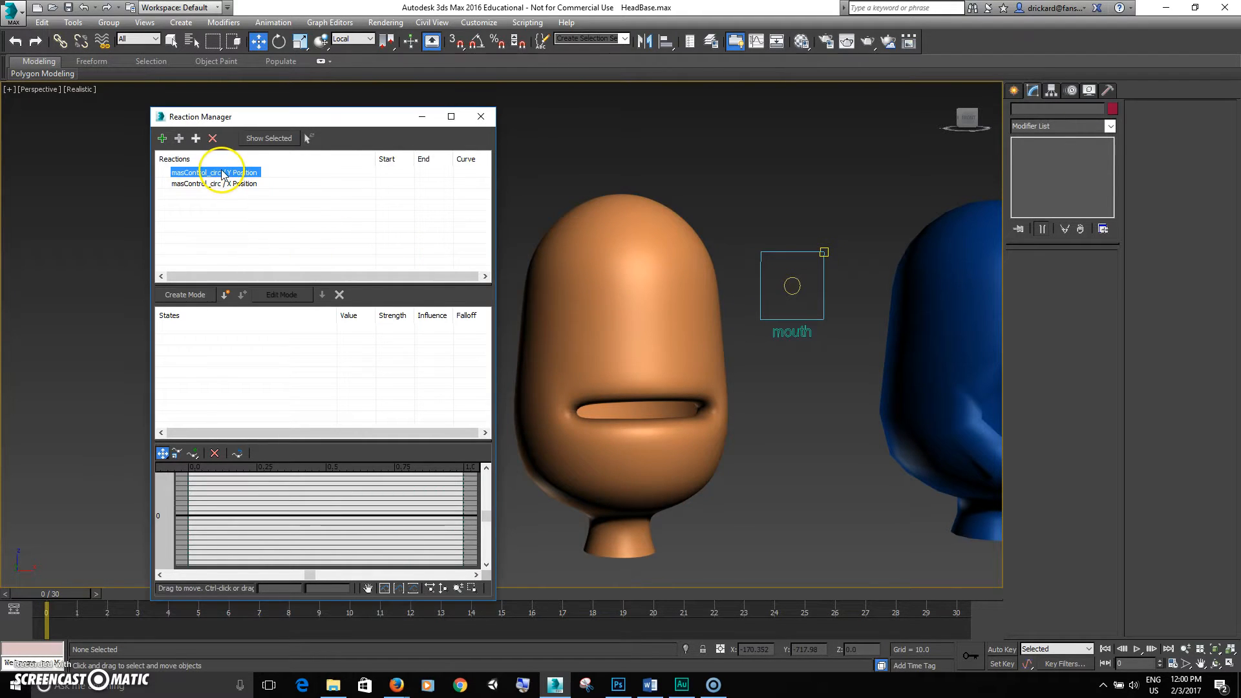
pyautogui.click(179, 139)
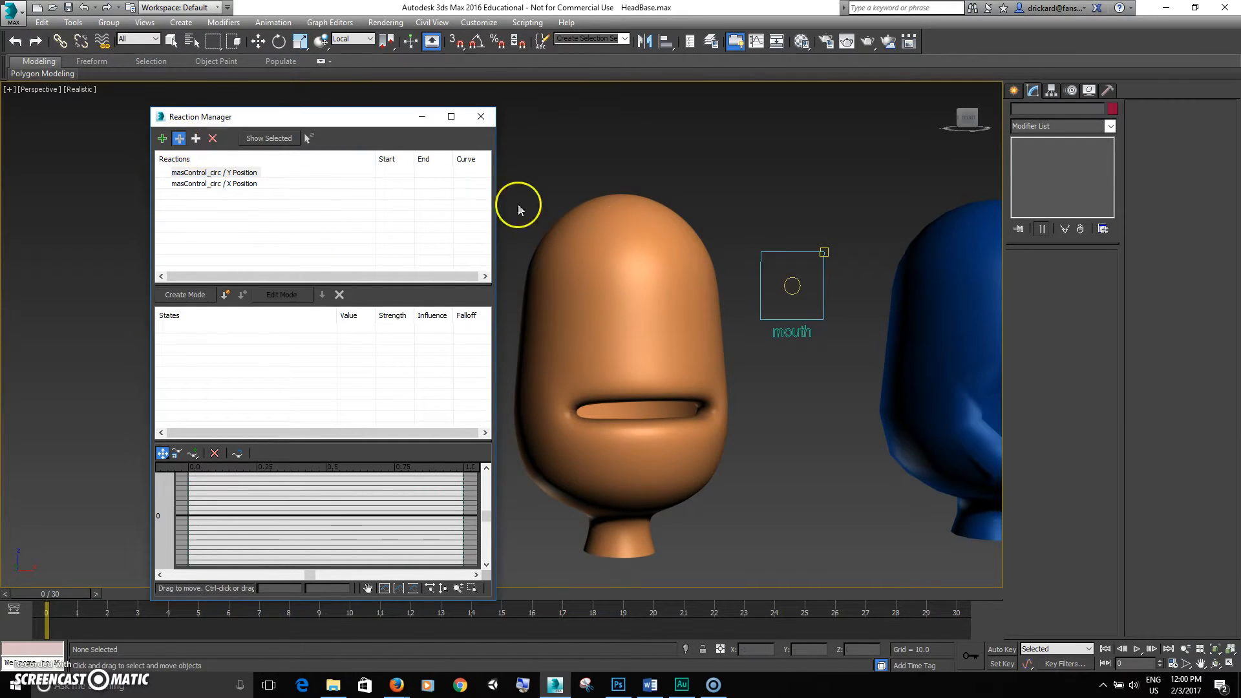
pyautogui.click(646, 265)
pyautogui.moveTo(640, 289)
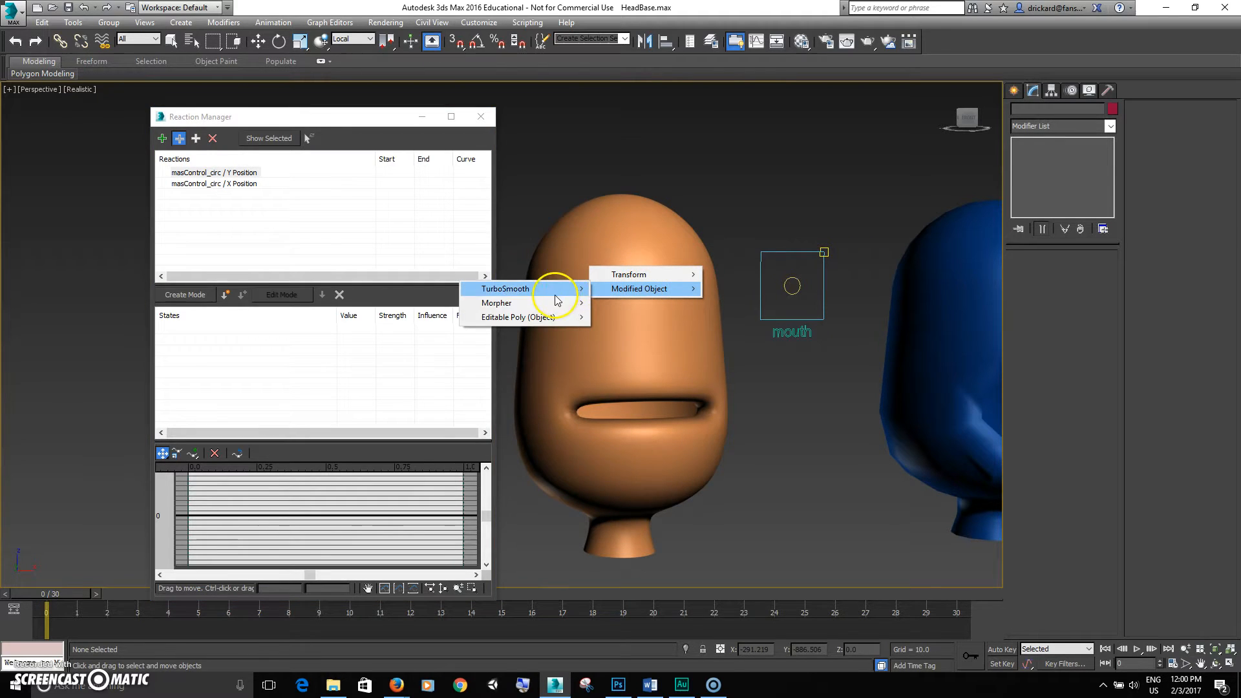
pyautogui.moveTo(540, 306)
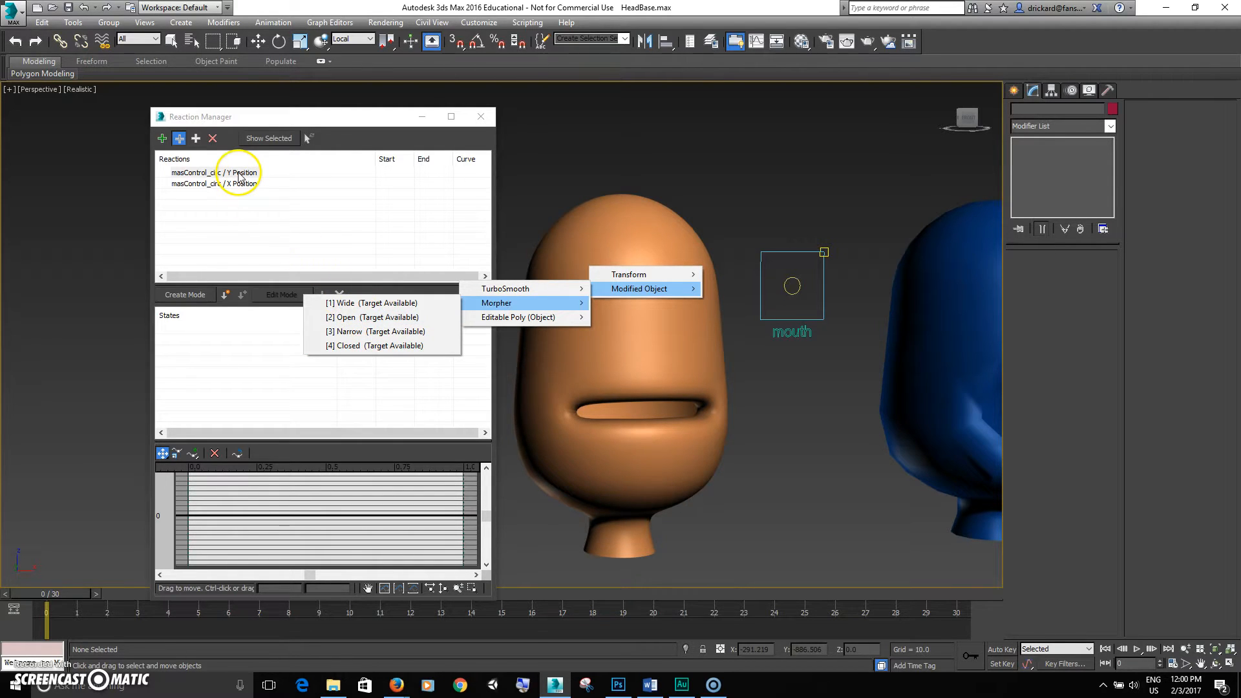
pyautogui.click(387, 317)
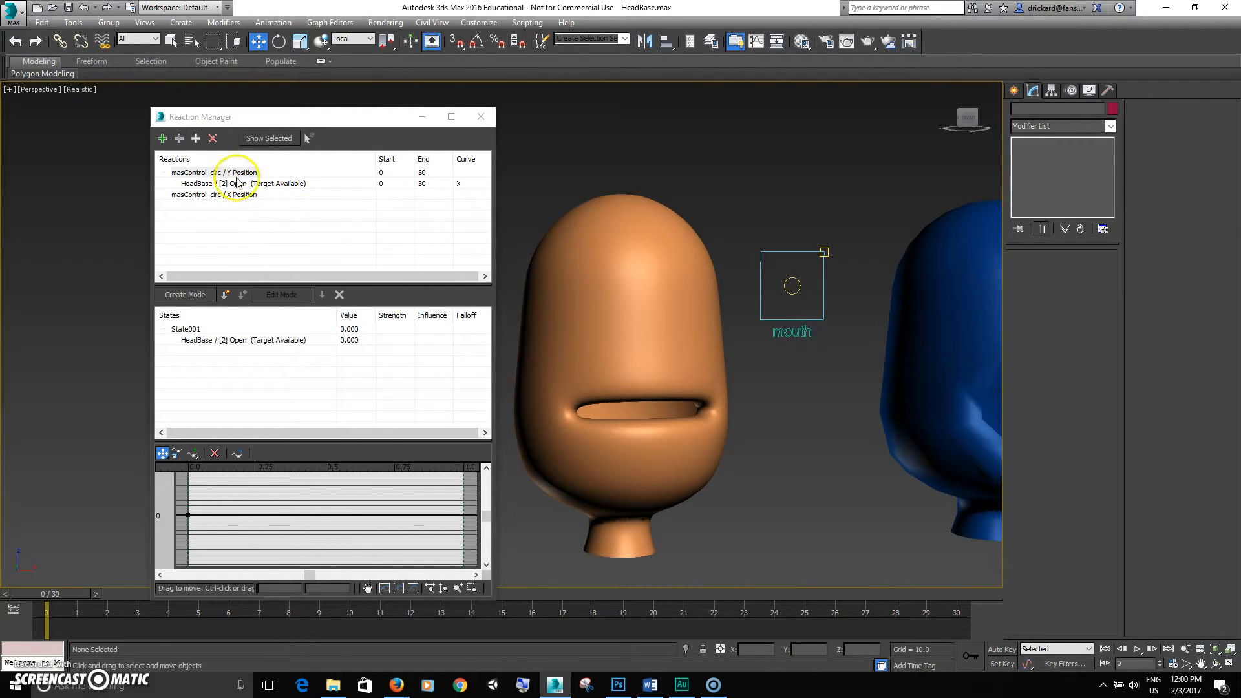
pyautogui.click(618, 320)
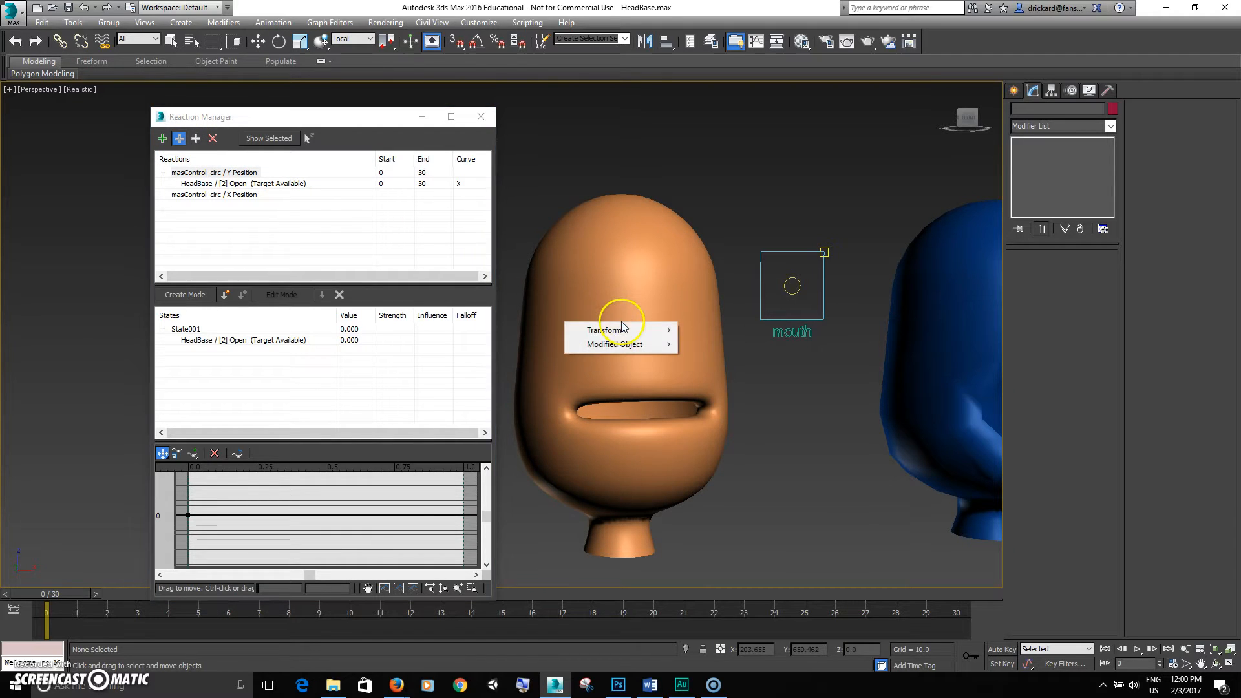
pyautogui.moveTo(594, 344)
pyautogui.moveTo(506, 363)
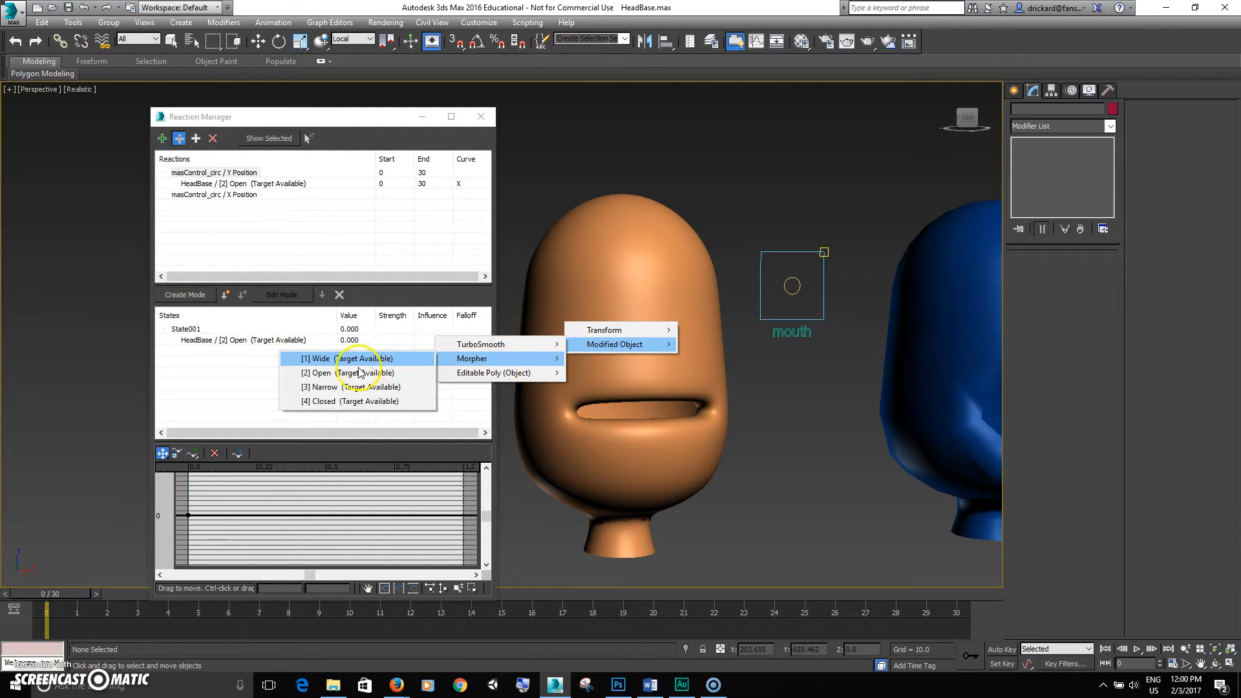
pyautogui.click(332, 402)
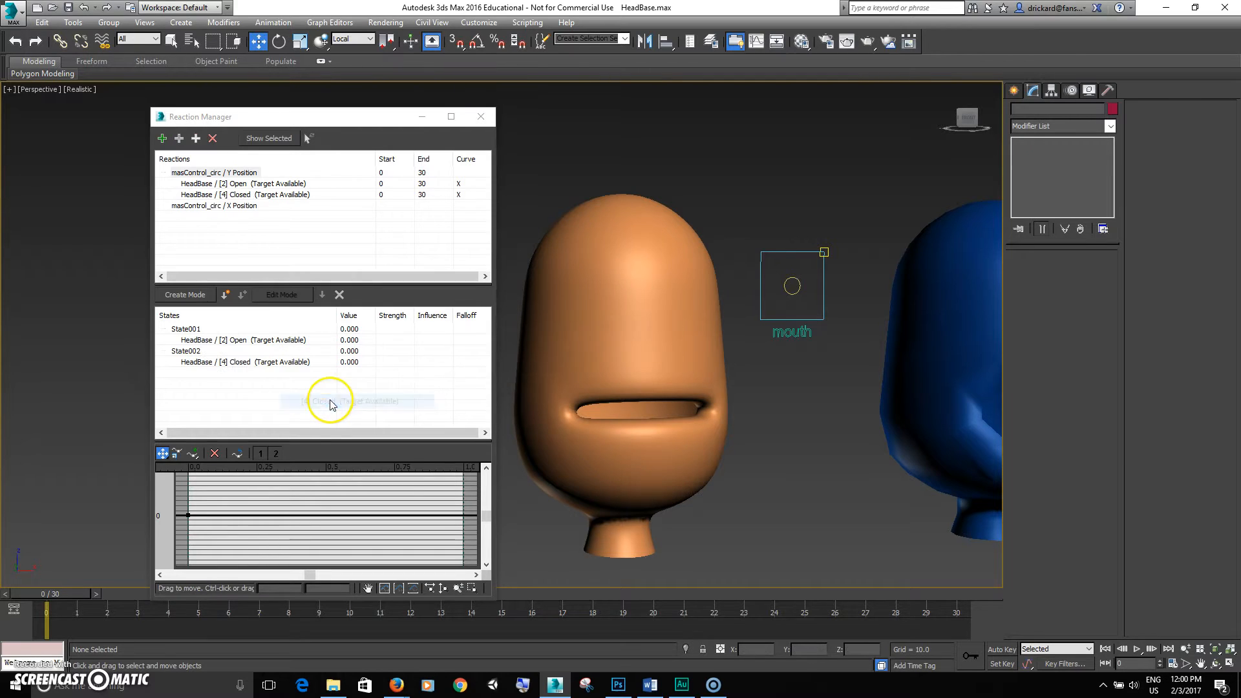
# Add HeadBase's Narrow and Wide Morpher channels as slaves of the circle's X Position master.
pyautogui.click(223, 207)
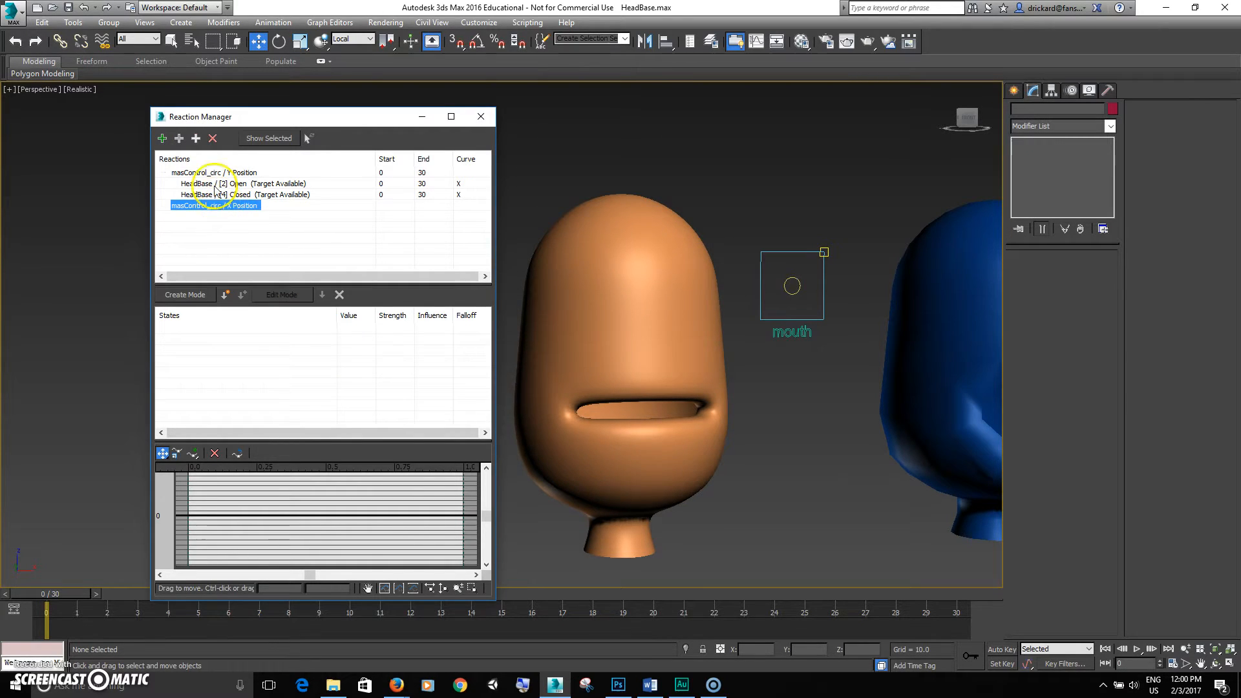
pyautogui.click(179, 138)
pyautogui.click(597, 317)
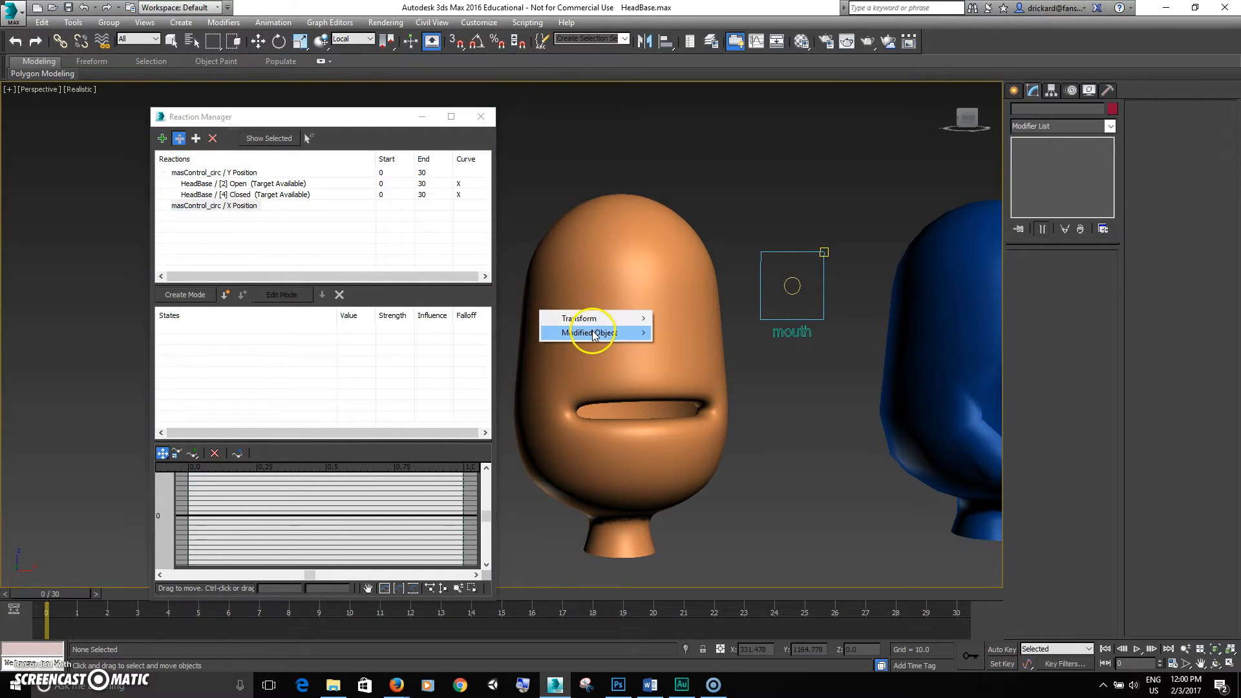
pyautogui.moveTo(590, 332)
pyautogui.moveTo(453, 347)
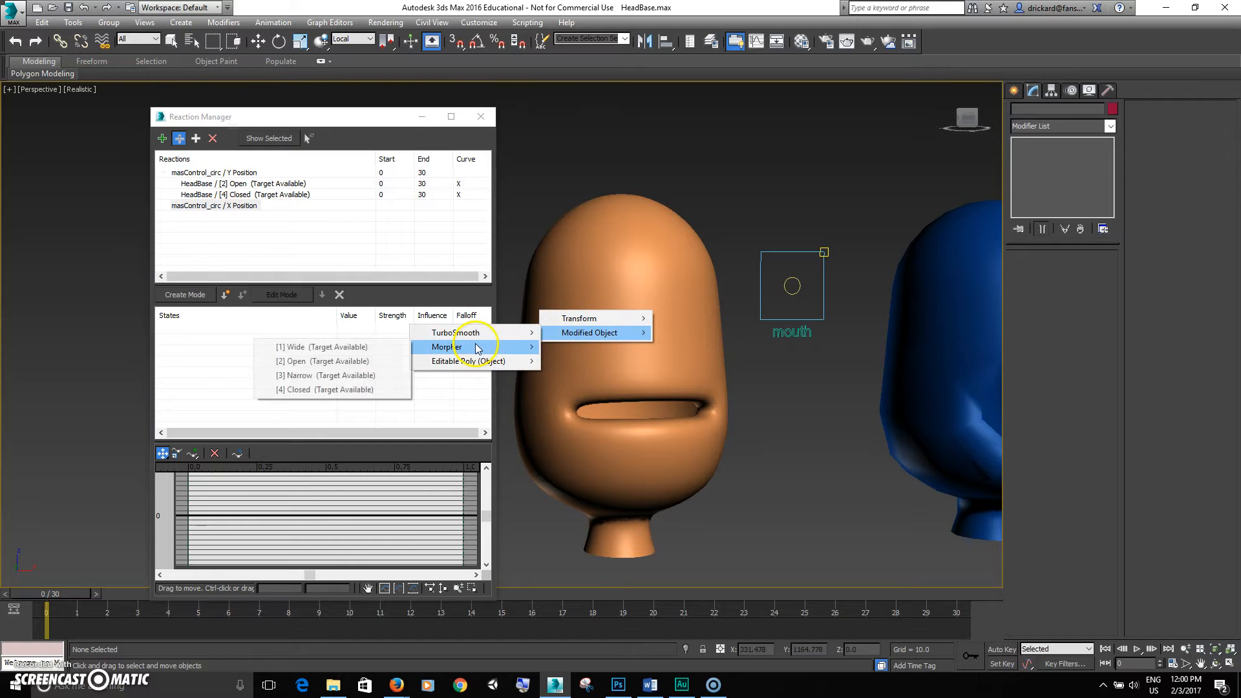
pyautogui.click(307, 376)
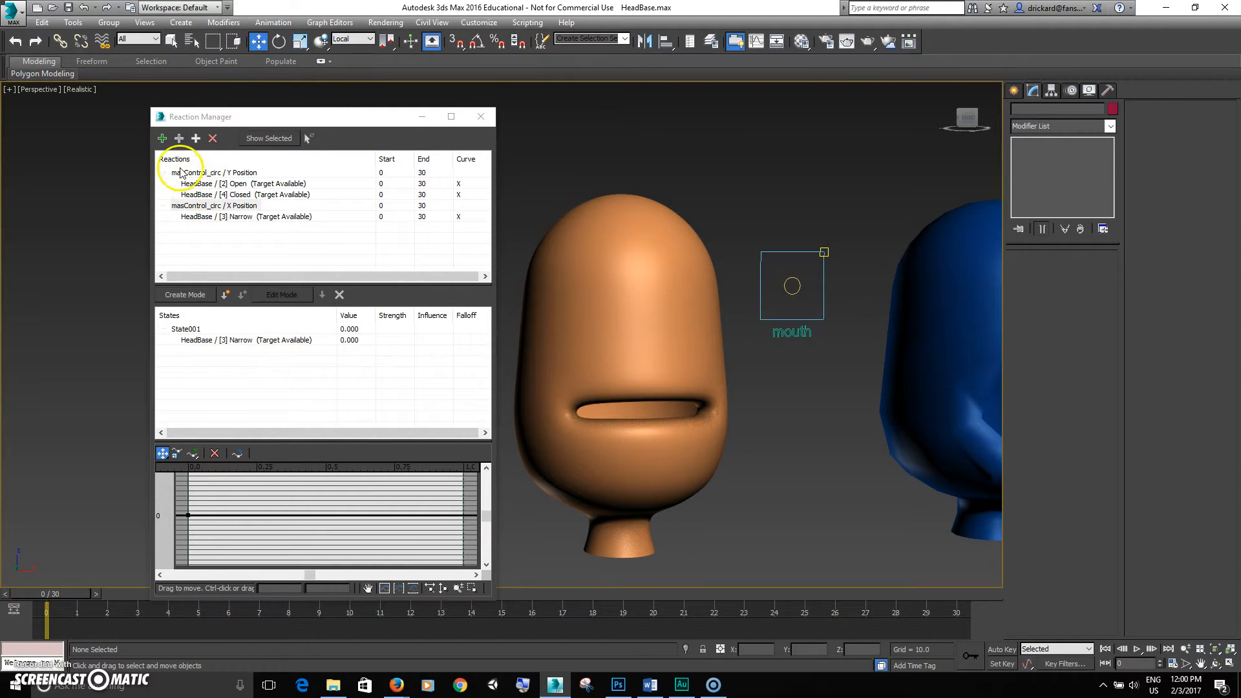
pyautogui.click(565, 305)
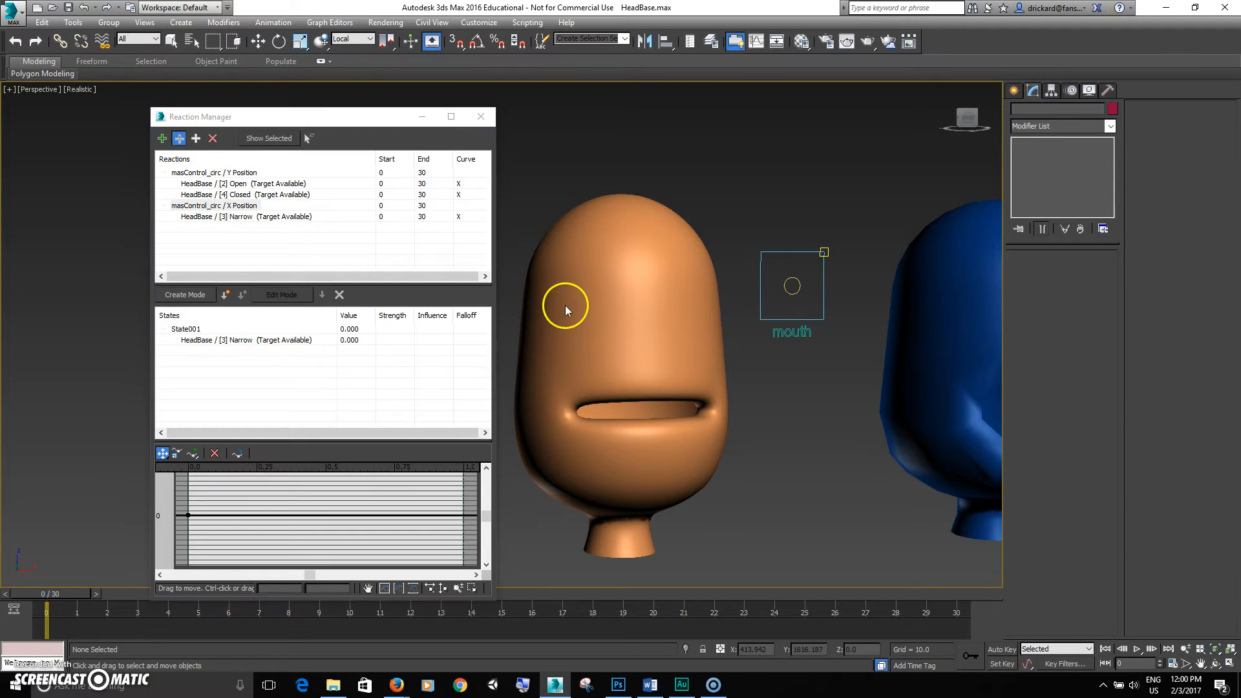
pyautogui.moveTo(566, 333)
pyautogui.moveTo(470, 344)
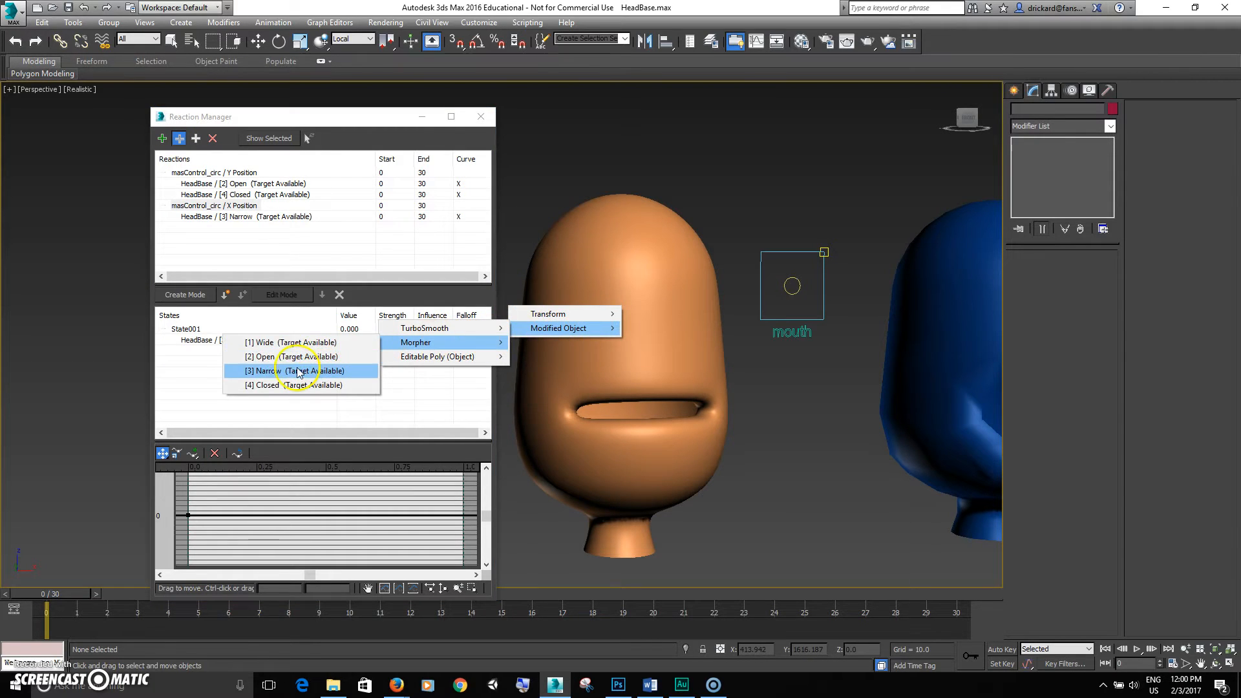
pyautogui.click(294, 343)
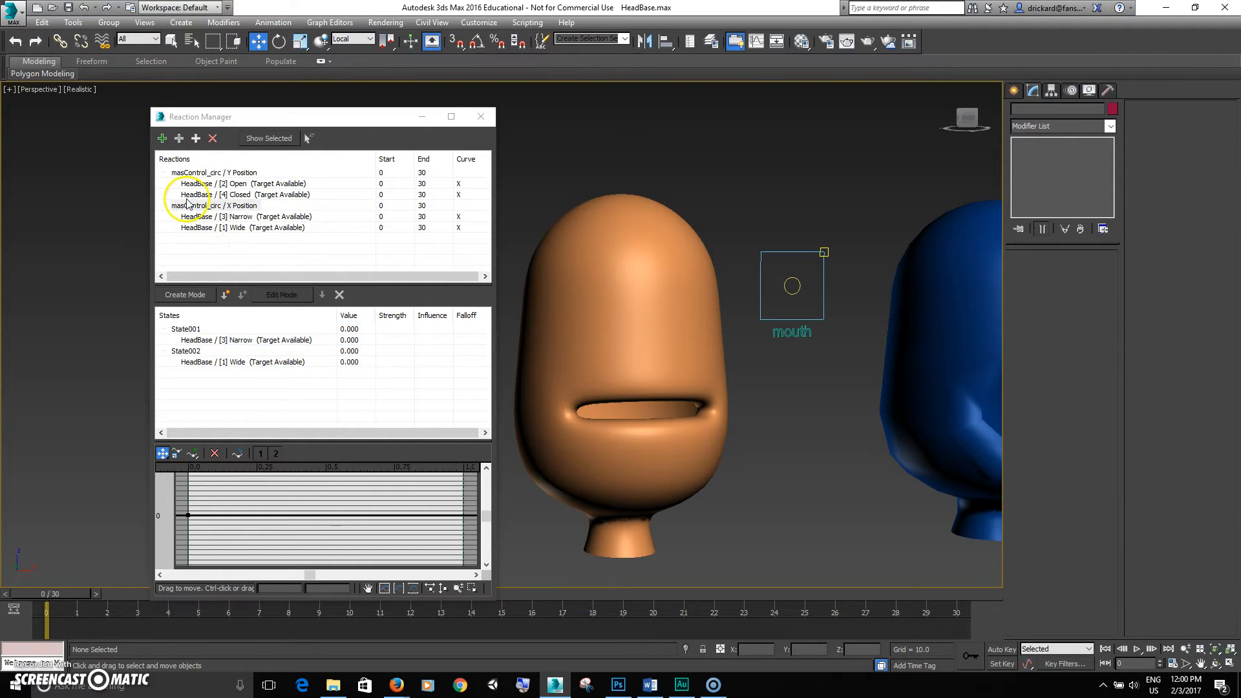
# Delete the default states State001 and State002 from both the Y Position and X Position reactions.
pyautogui.click(229, 173)
pyautogui.click(186, 329)
pyautogui.keyDown('ctrl'); pyautogui.click(186, 352); pyautogui.keyUp('ctrl')
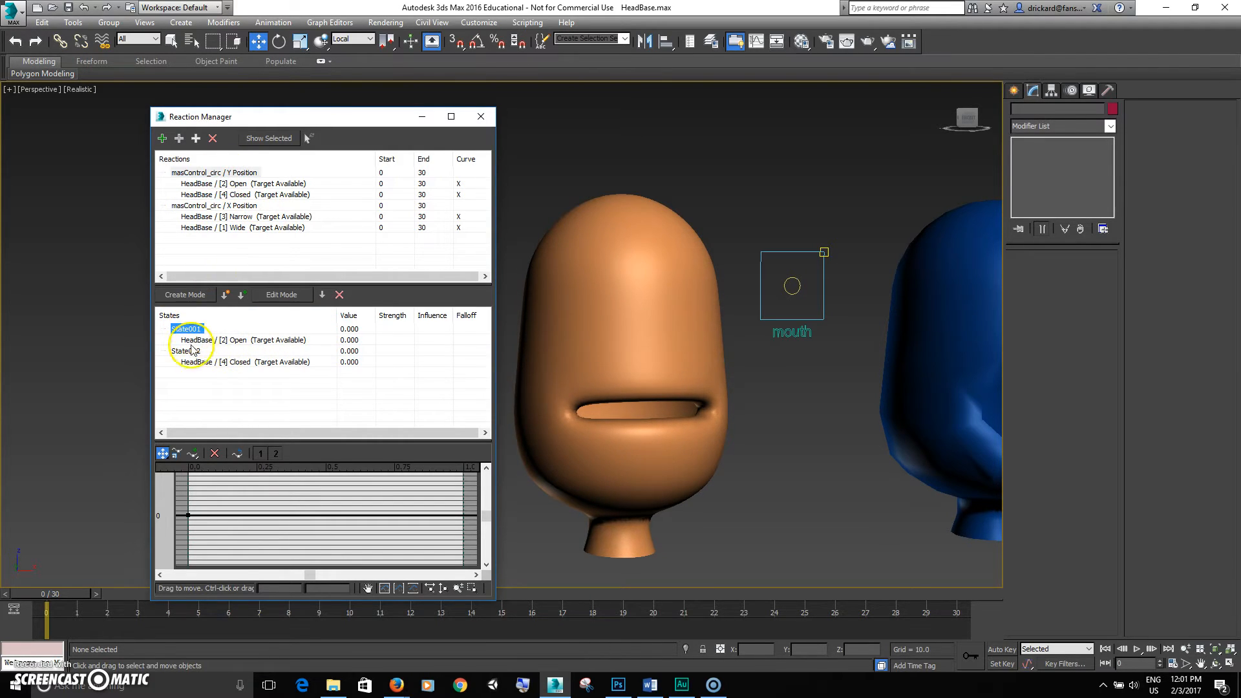
pyautogui.click(339, 294)
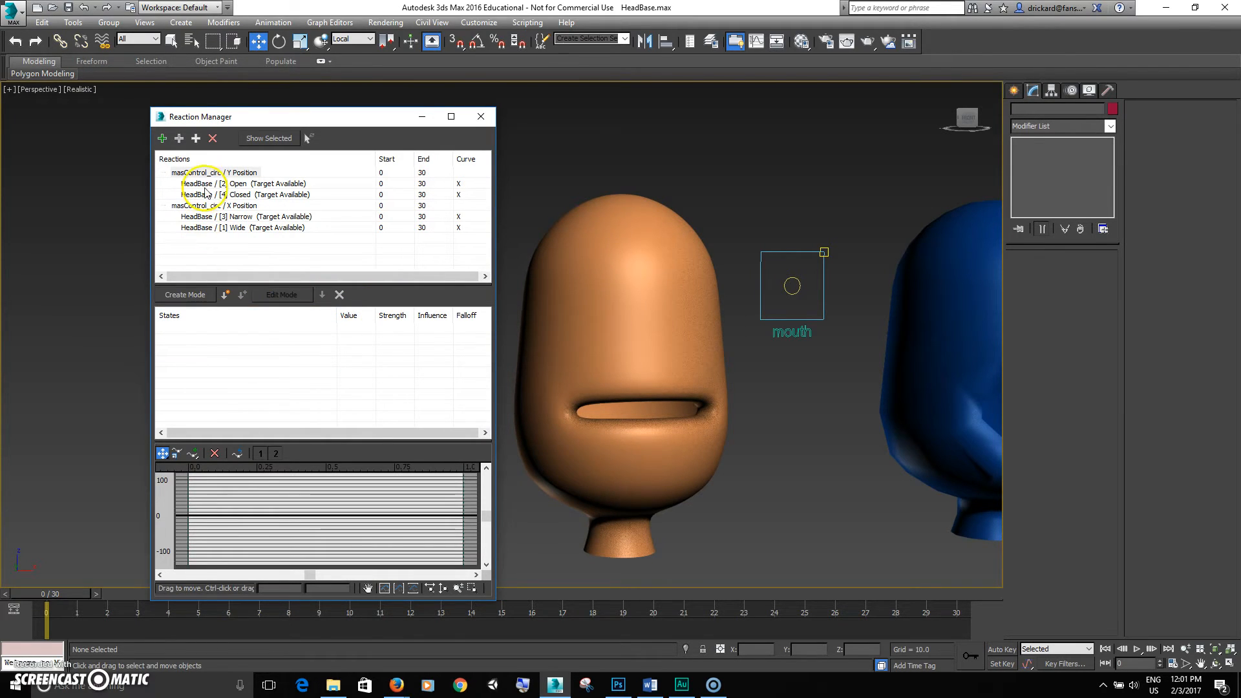
pyautogui.click(222, 207)
pyautogui.click(185, 329)
pyautogui.keyDown('ctrl'); pyautogui.click(187, 351); pyautogui.keyUp('ctrl')
pyautogui.click(339, 295)
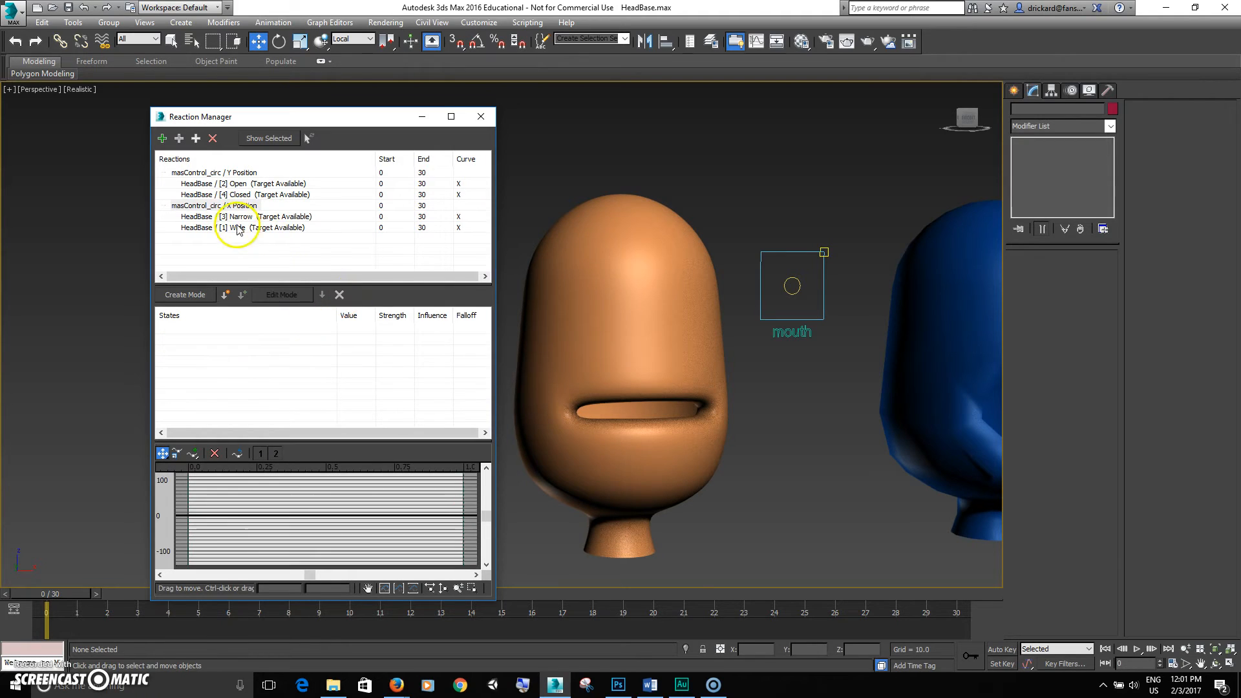
# Create three new states for the circle's Y Position reaction.
pyautogui.click(201, 173)
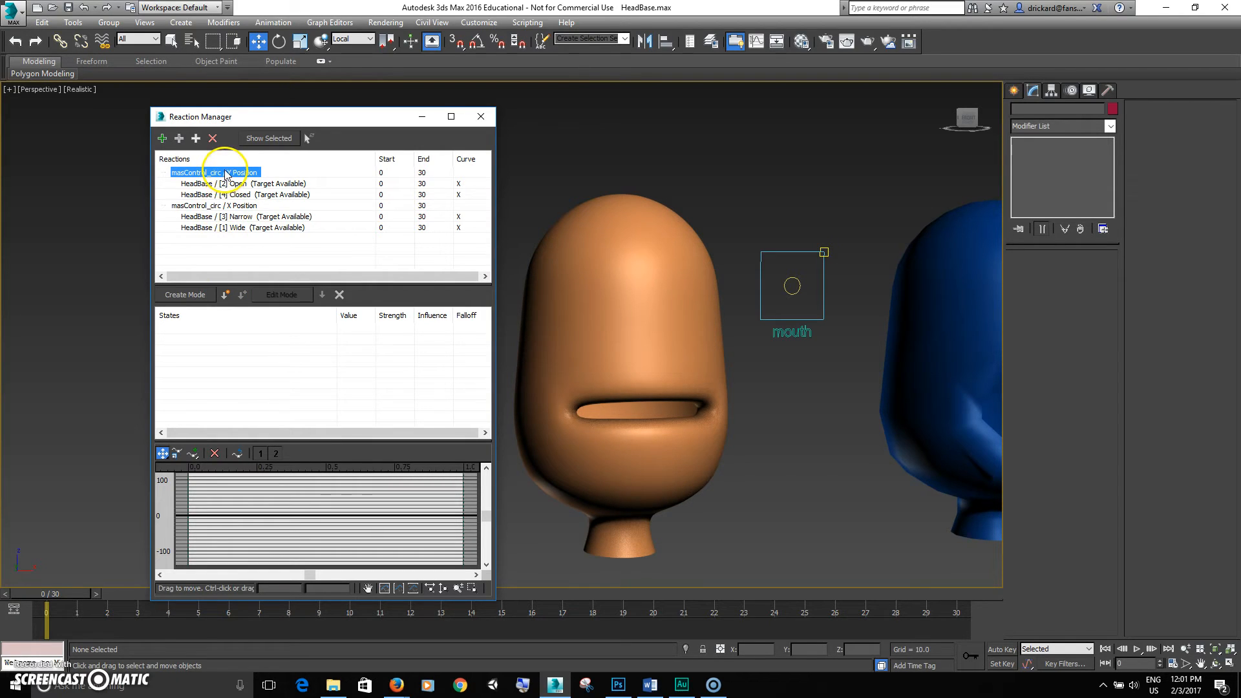
pyautogui.click(225, 295)
pyautogui.click(225, 295)
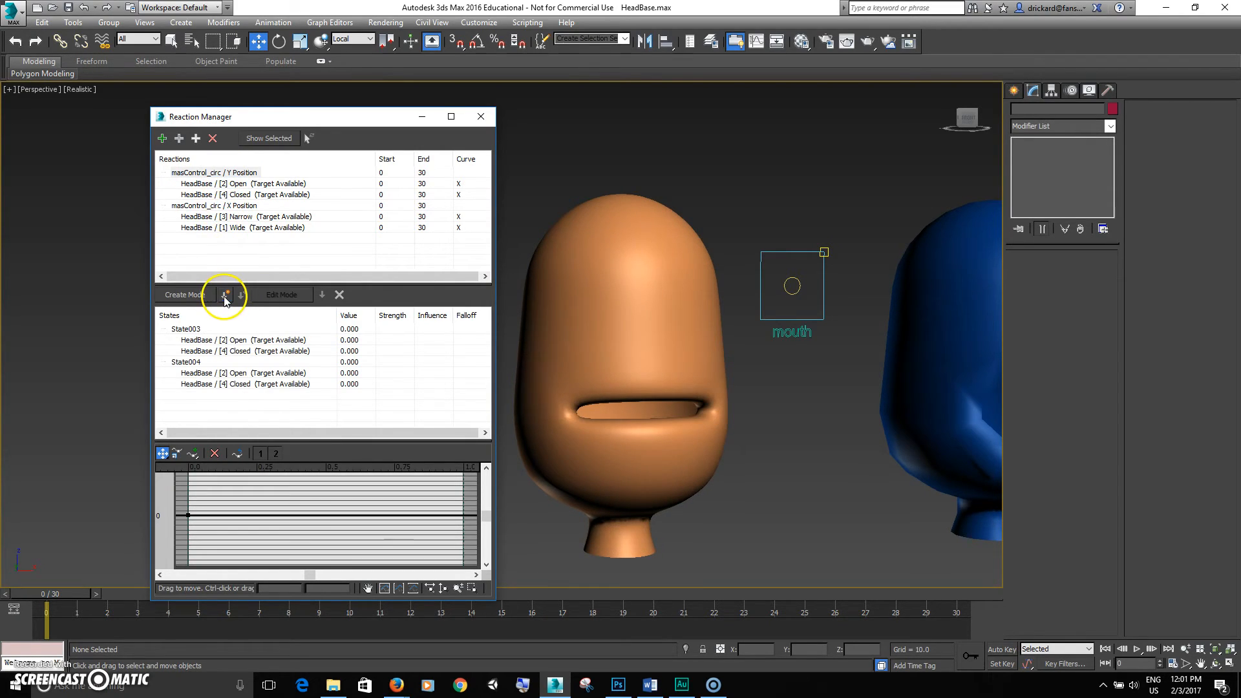
pyautogui.click(225, 295)
# Rename the first two Y Position states as n and o.
pyautogui.doubleClick(187, 329)
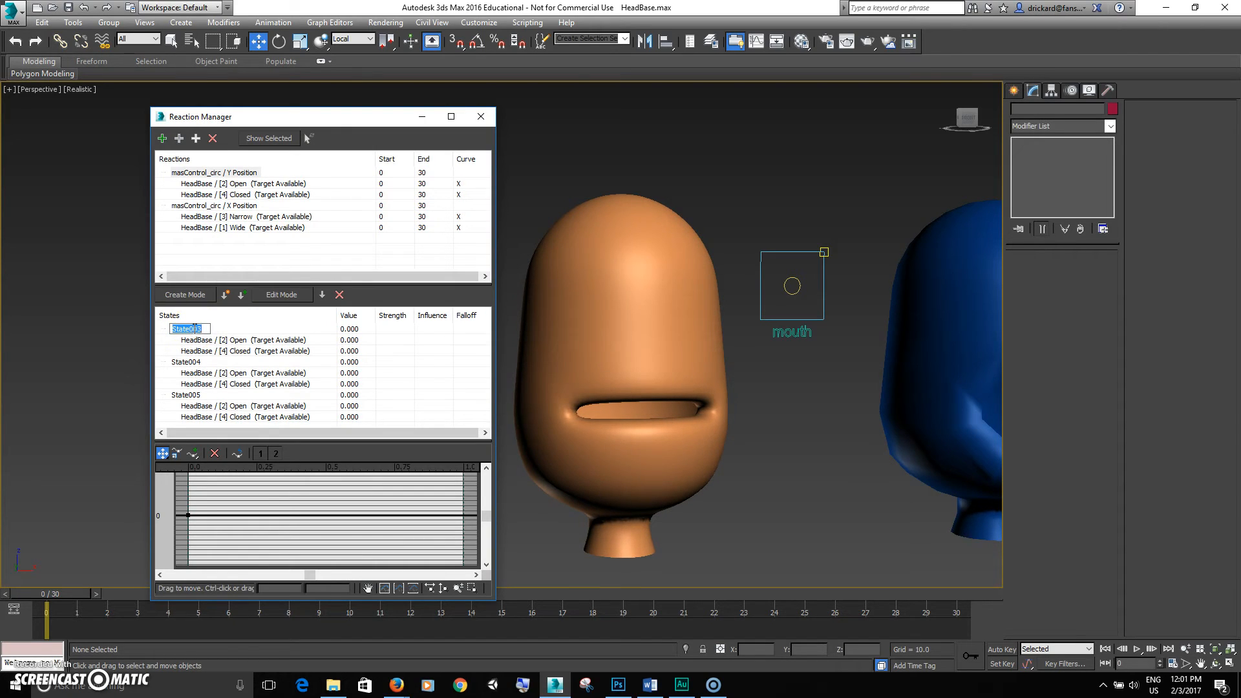
pyautogui.write('n')
pyautogui.doubleClick(187, 363)
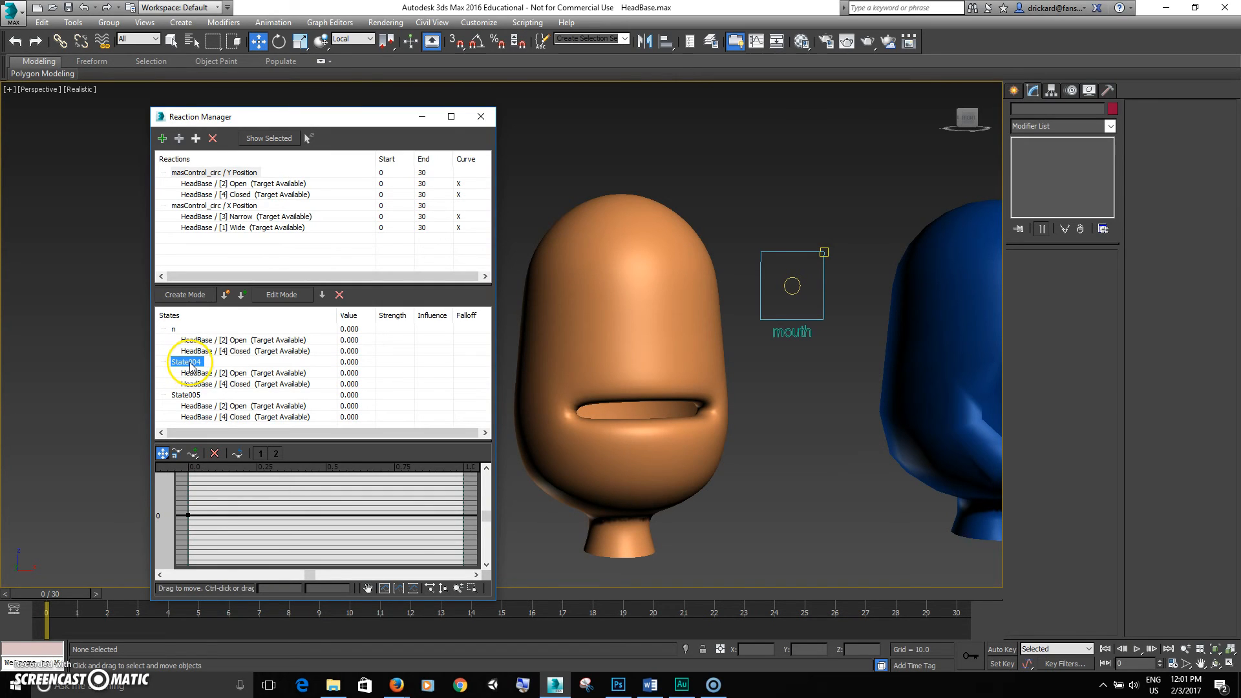
pyautogui.press('Return')
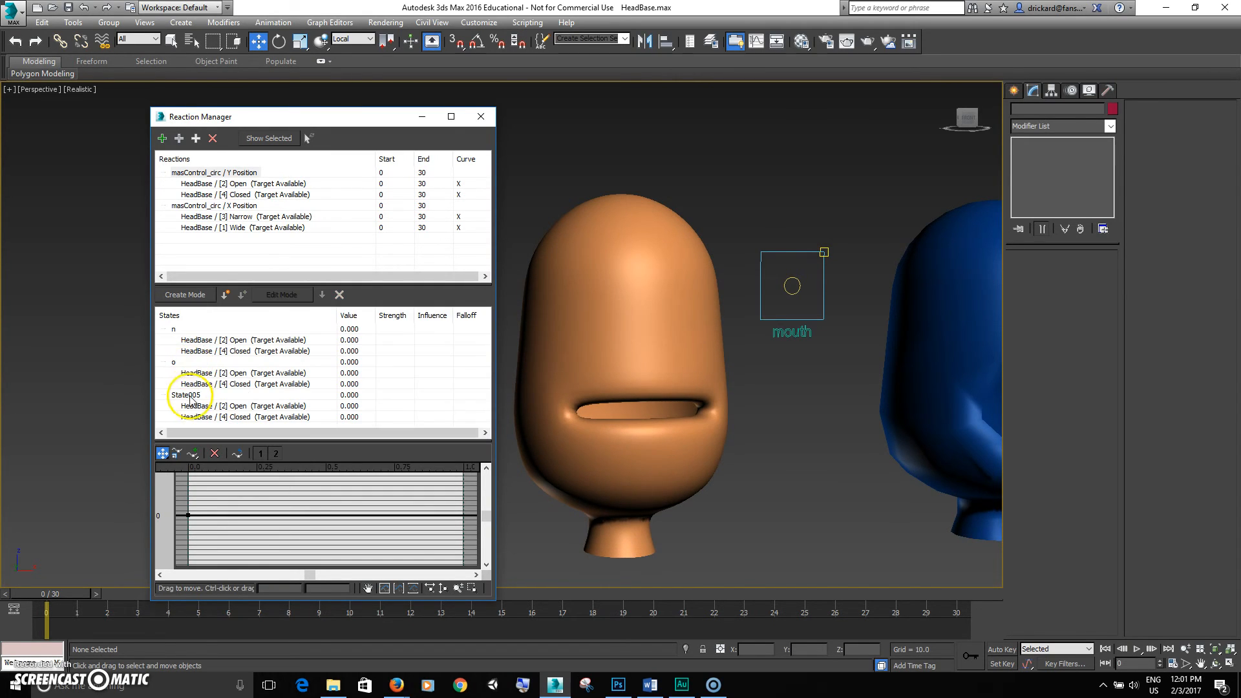